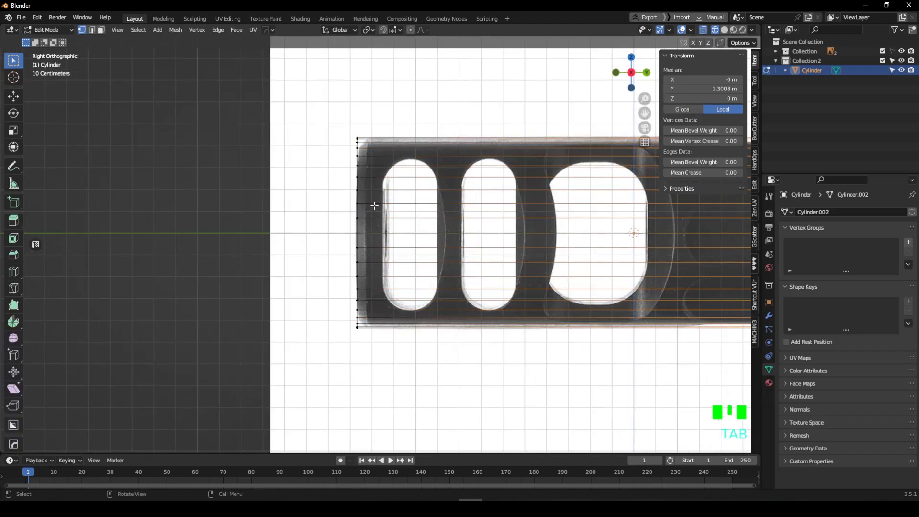
Slide the edge loop at the start of the cylinder's taper inward to match the taper in the side-view reference
left_click(423, 329)
scroll(470, 316, "down", 4)
middle_click_drag(470, 316, 279, 321, "shift")
left_click_drag(421, 178, 510, 346)
scroll(514, 340, "up", 4)
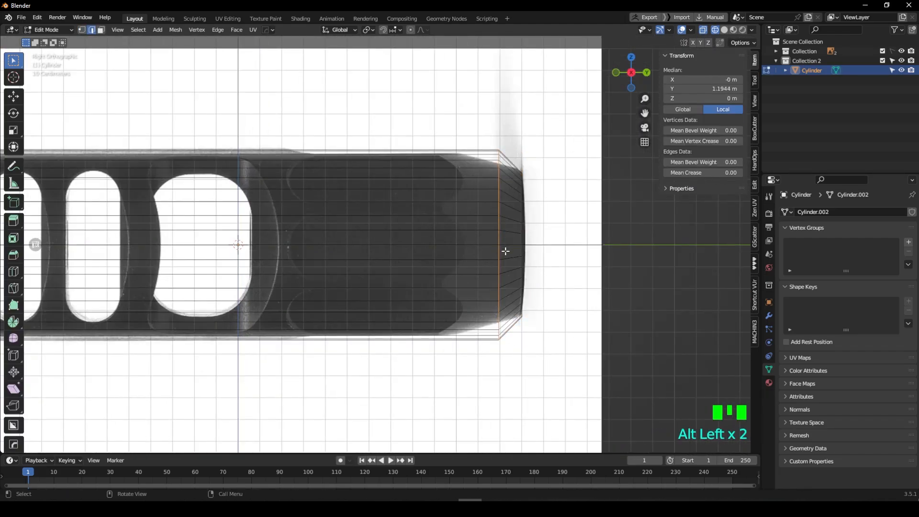
left_click(464, 253)
middle_click_drag(362, 282, 378, 260, "shift")
scroll(358, 257, "up", 1)
scroll(387, 223, "up", 1)
middle_click_drag(388, 223, 367, 238, "shift")
key("Tab")
Cut a round-ended recess about 1.2 by 0.32 m and 0.045 m deep into the tapered half with a BoxCutter box
key("d")
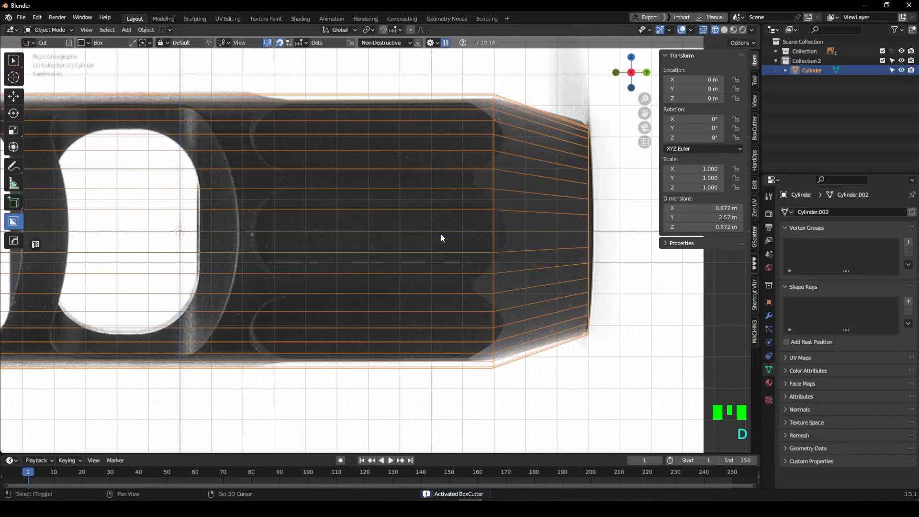
key("shift+v")
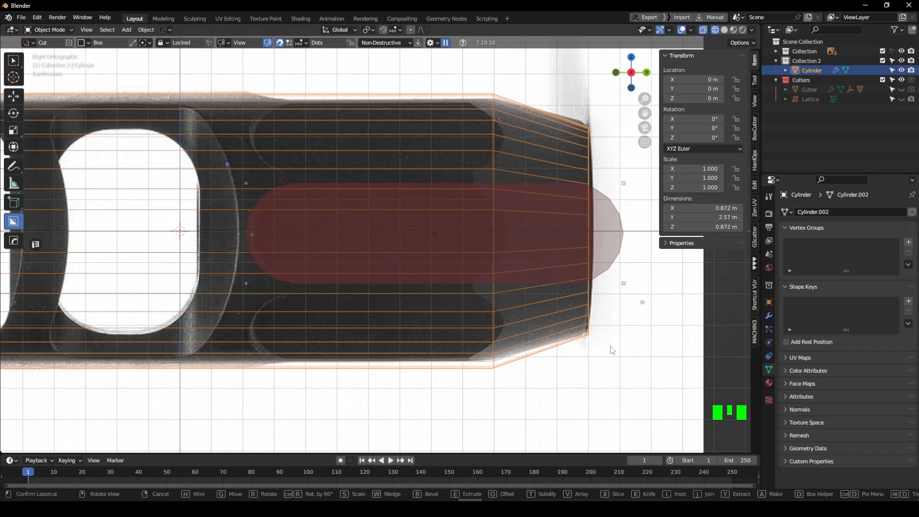
middle_click_drag(611, 346, 460, 305, "shift")
scroll(460, 300, "up", 2)
key("shift+z")
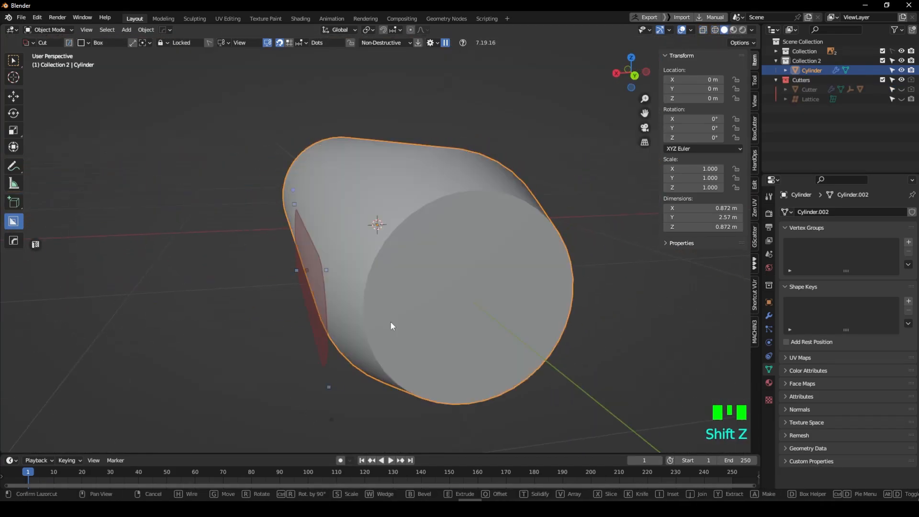
left_click(315, 273)
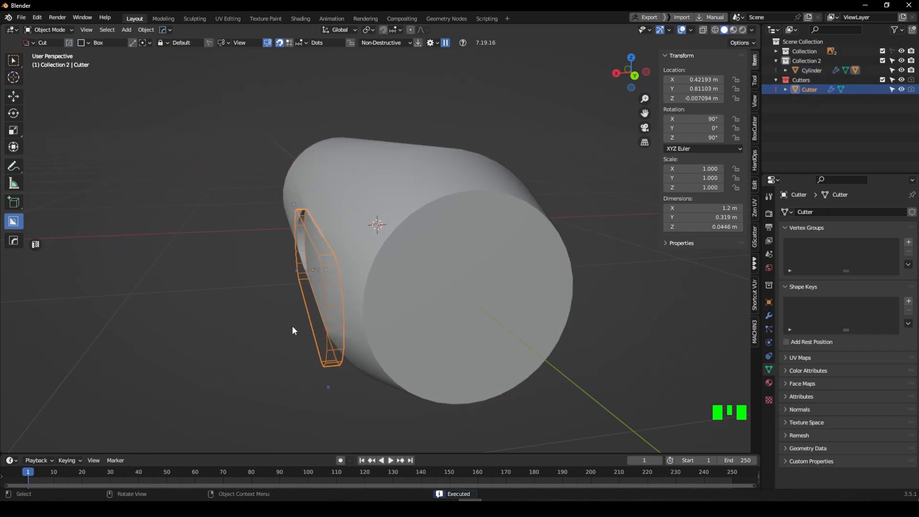
Scale the recess cutter's mesh along Z by about 1.05
middle_click_drag(292, 326, 441, 283)
scroll(442, 283, "down", 3)
key("Tab")
key("s")
key("z")
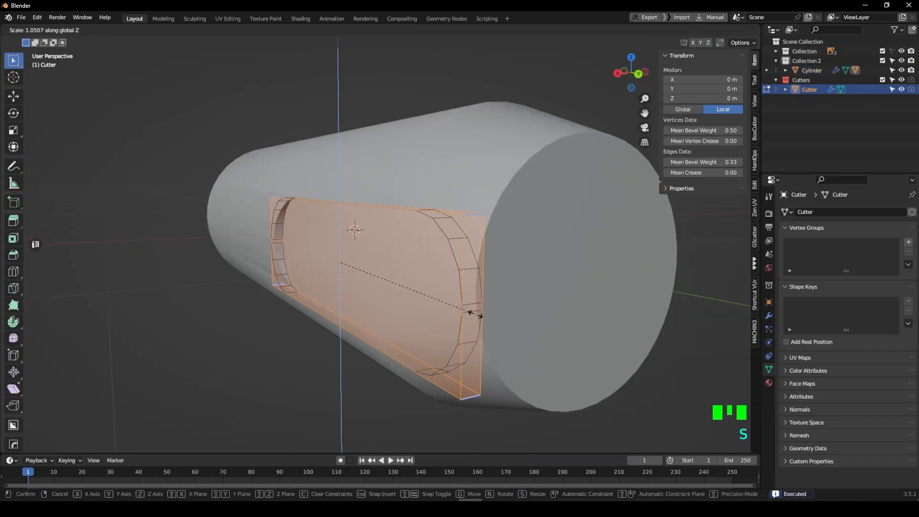
left_click(476, 314)
middle_click_drag(499, 288, 516, 284)
key("Tab")
Set the recess cutter's Bevel modifier amount to 1.081 m
left_click(770, 315)
left_click(784, 249)
left_click_drag(865, 286, 903, 286)
Display the mesh wireframe over the shaded model
middle_click_drag(546, 286, 609, 283)
scroll(382, 274, "up", 1)
key("alt+v")
left_click(336, 296)
Move the cutter's inner end vertices toward the taper to align with the recess's rounded end in the reference
mouse_move(402, 302)
middle_mouse_down()
mouse_move(426, 305)
mouse_move(413, 305)
middle_mouse_up()
key("shift+z")
scroll(362, 273, "up", 3)
middle_click_drag(362, 272, 319, 253, "shift")
key("Tab")
key("1")
left_click_drag(221, 95, 316, 329)
key("g")
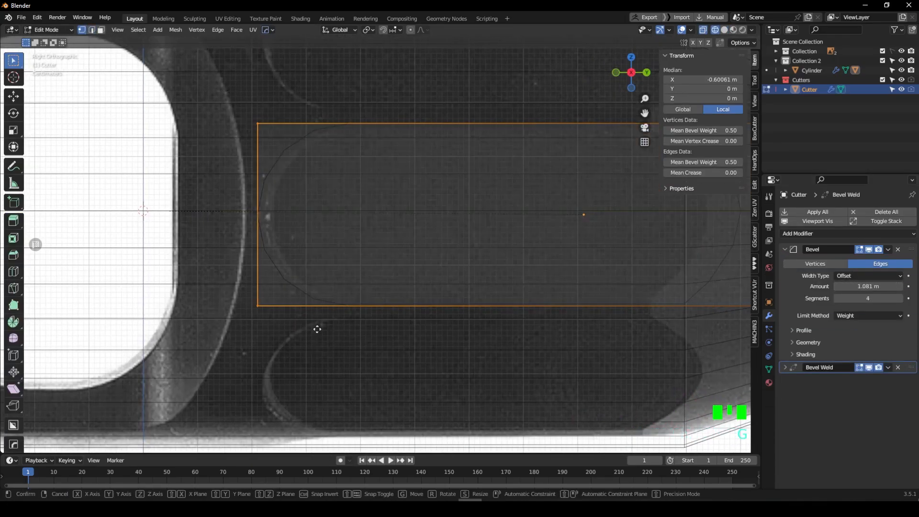
left_click(327, 329)
key("shift+z")
middle_click_drag(301, 316, 363, 329, "shift")
key("Tab")
Set the recess cutter's bevel to 6 segments
middle_click_drag(395, 267, 418, 297, "shift")
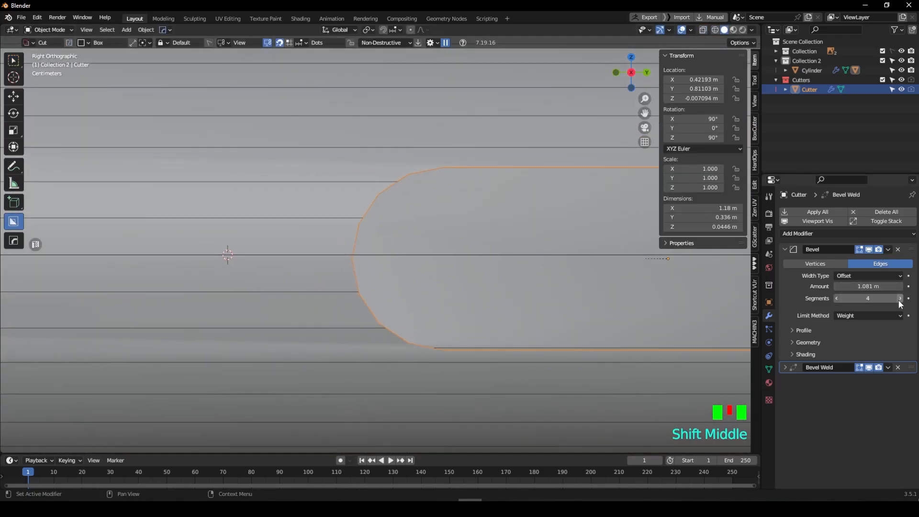
mouse_move(503, 286)
middle_mouse_down()
mouse_move(537, 301)
mouse_move(503, 282)
middle_mouse_up()
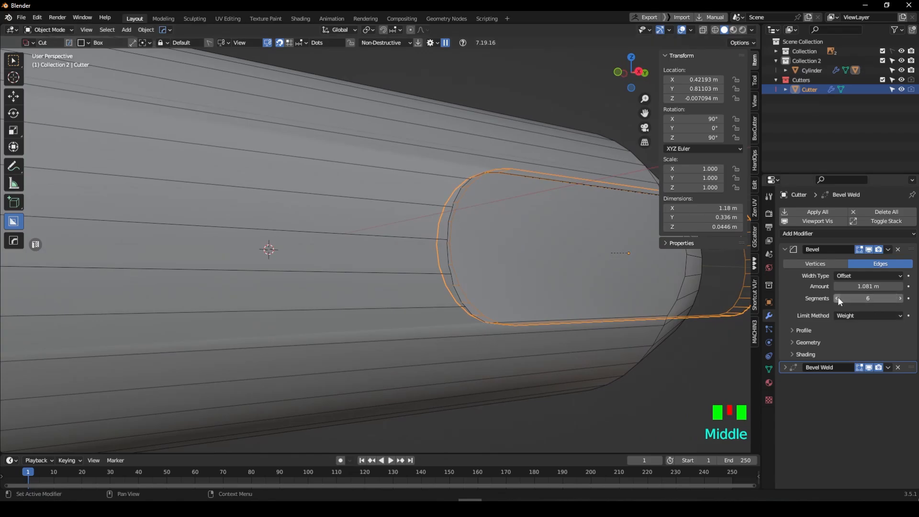
middle_click_drag(575, 297, 555, 310)
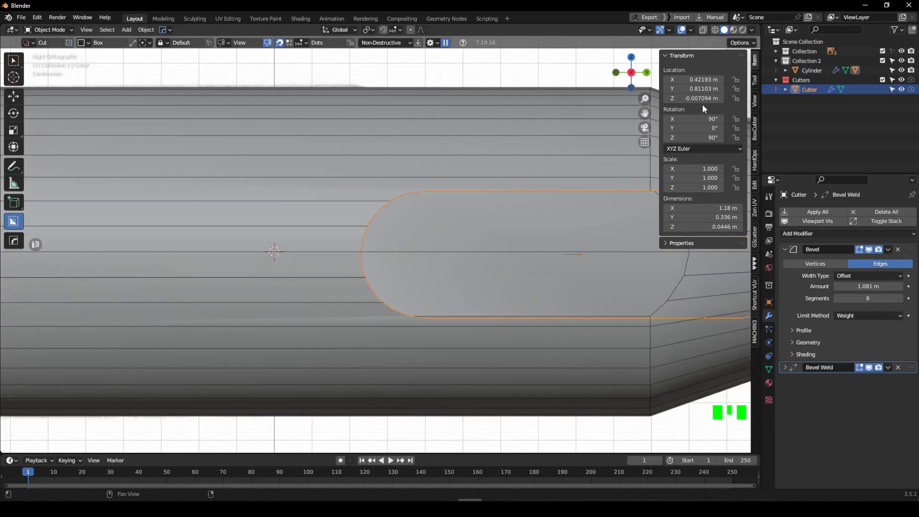
Center the recess cutter on the cylinder by setting its Z location to 0 m
middle_click_drag(408, 209, 430, 257, "shift")
scroll(381, 266, "up", 4)
scroll(455, 251, "down", 4)
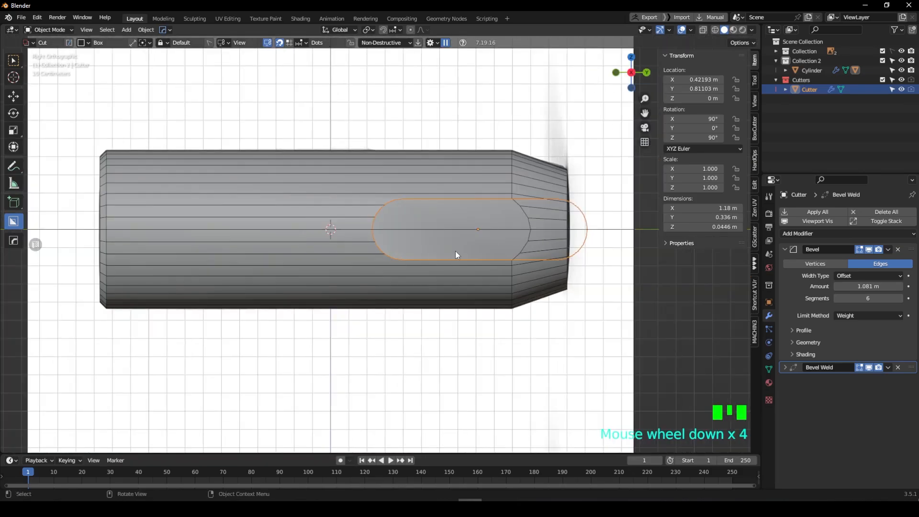
key("shift+z")
scroll(438, 259, "up", 3)
key("shift+z")
Set the recess cutter's origin to the 3D cursor at the world center
middle_click_drag(518, 258, 389, 345)
scroll(450, 272, "down", 4)
key("q")
right_click(405, 322)
left_click(486, 330)
Add a radial array of 8 recess cutters rotated about the X axis
scroll(429, 257, "up", 2)
key("q")
mouse_move(389, 355)
left_click(473, 270)
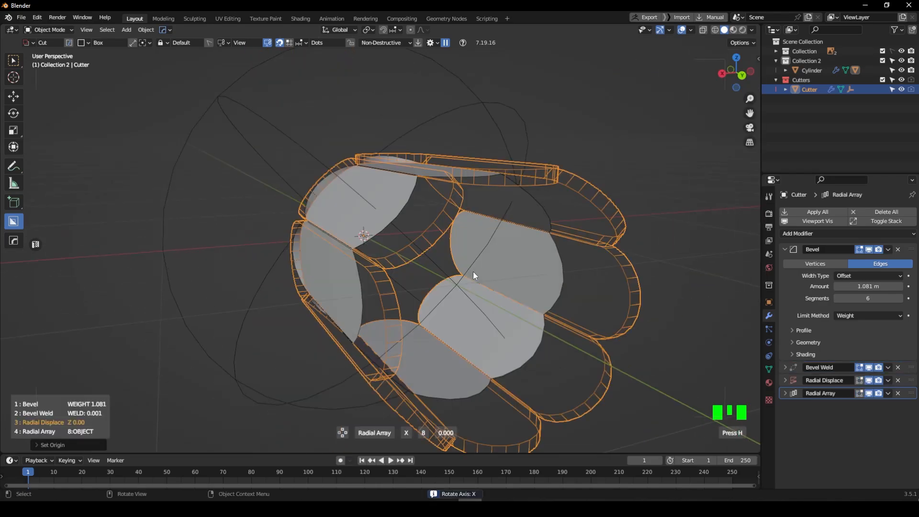
left_click(473, 272)
Scale the arrayed cutter's mesh along Z by about 1.1 and set its bevel amount to 1.281 m
middle_click_drag(473, 271, 674, 263)
scroll(675, 265, "up", 2)
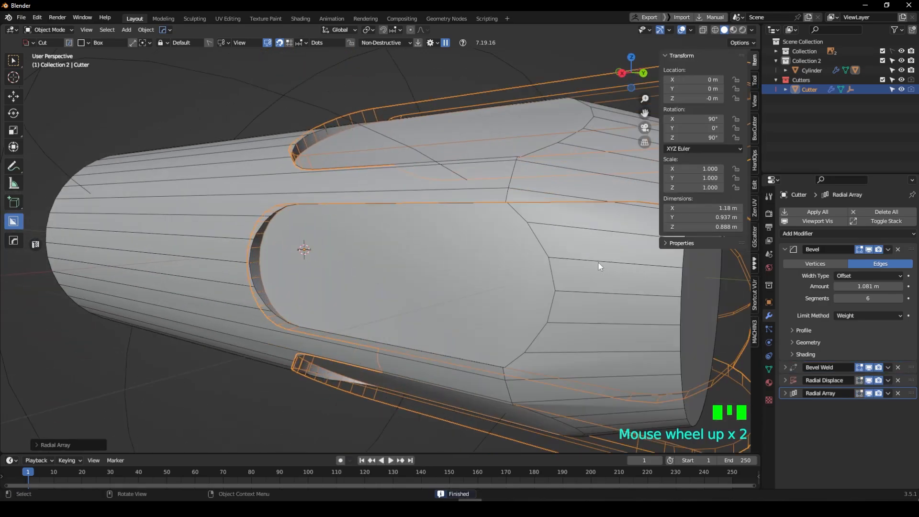
key("Tab")
key("s")
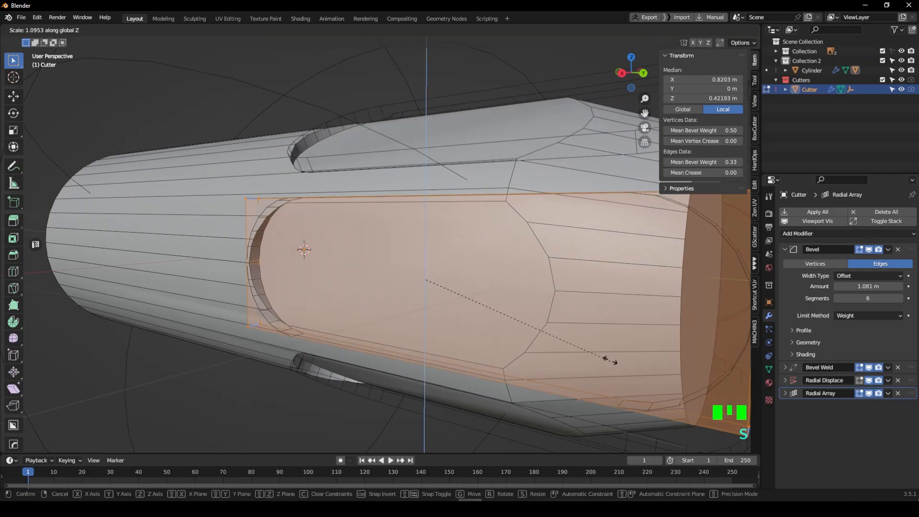
key("Tab")
middle_click_drag(609, 358, 755, 320)
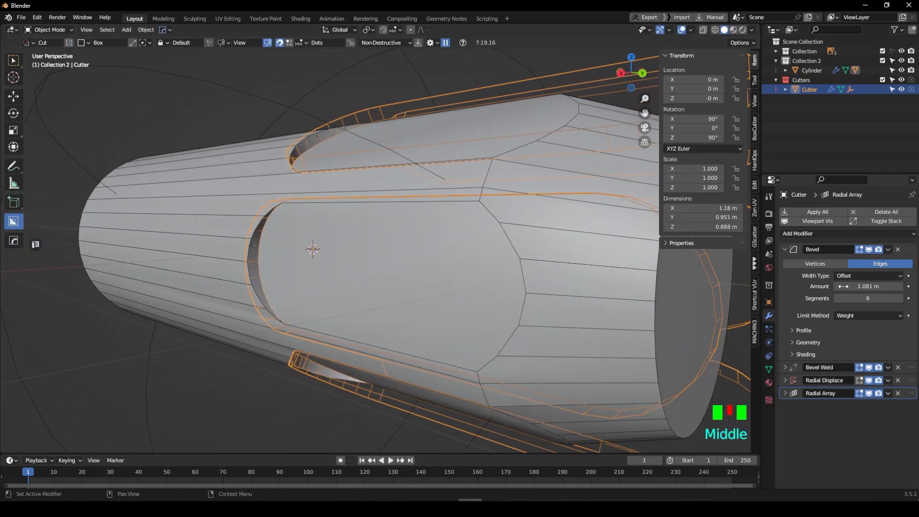
scroll(488, 275, "up", 3)
Nudge the arrayed cutter along the X axis to adjust the depth of the recesses
key("g")
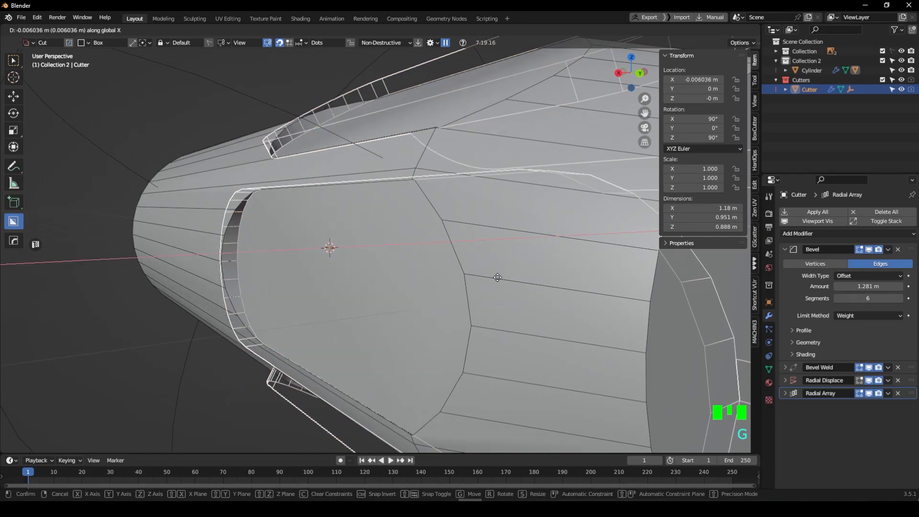
left_click(493, 276)
middle_click_drag(493, 277, 392, 264)
scroll(391, 249, "up", 2)
key("g")
left_click(395, 253)
Widen the whole recess cutter mesh slightly along Z
key("Tab")
key("a")
left_click(689, 331)
scroll(398, 261, "up", 2)
key("Tab")
Move the arrayed cutter along X to about -0.0064 m and hide the Cutters collection
key("g")
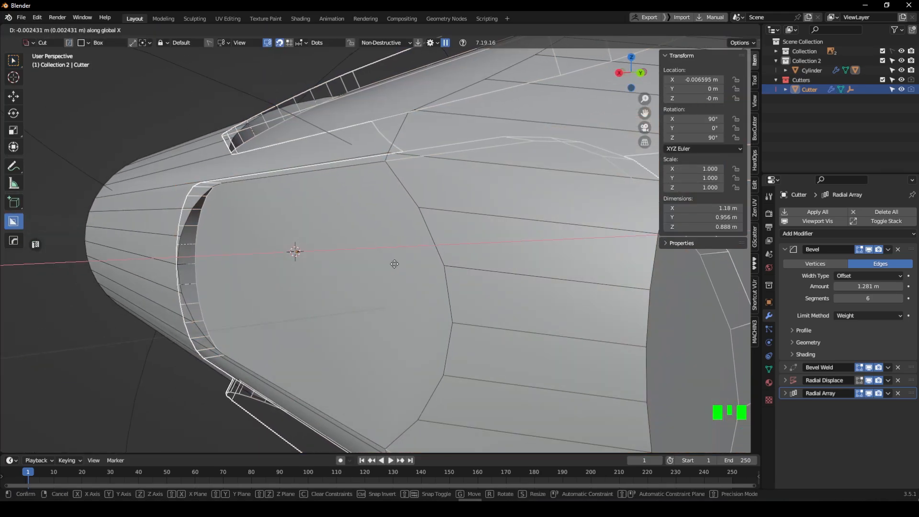
left_click(395, 264)
scroll(398, 269, "down", 4)
key("shift+3")
Compare the cut cylinder with the side-view reference, examining the recesses, the taper and the slotted half
middle_click_drag(406, 288, 439, 271)
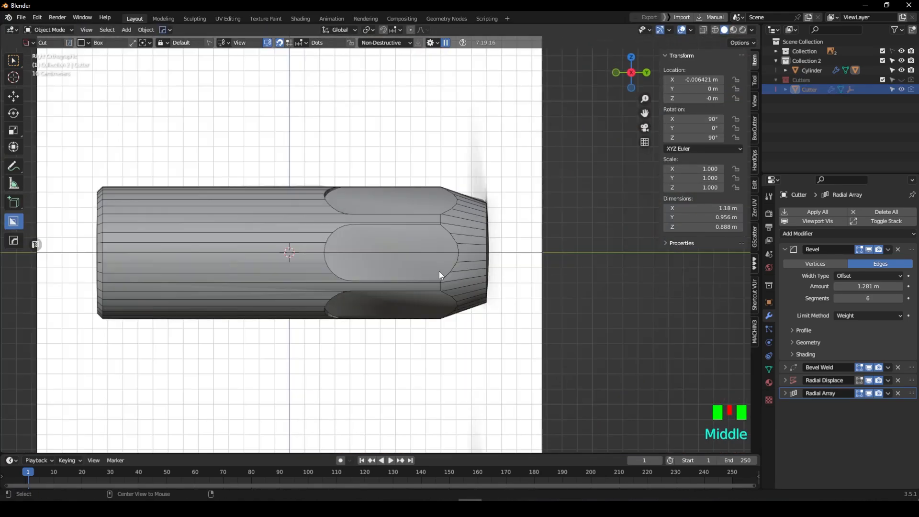
middle_click_drag(318, 258, 414, 245, "shift")
key("shift+z")
scroll(414, 245, "up", 2)
mouse_move(671, 246)
middle_mouse_down("shift")
mouse_move(539, 242)
mouse_move(499, 268)
mouse_move(493, 263)
middle_mouse_up("shift")
key("shift+z")
key("shift+z")
scroll(499, 268, "up", 3)
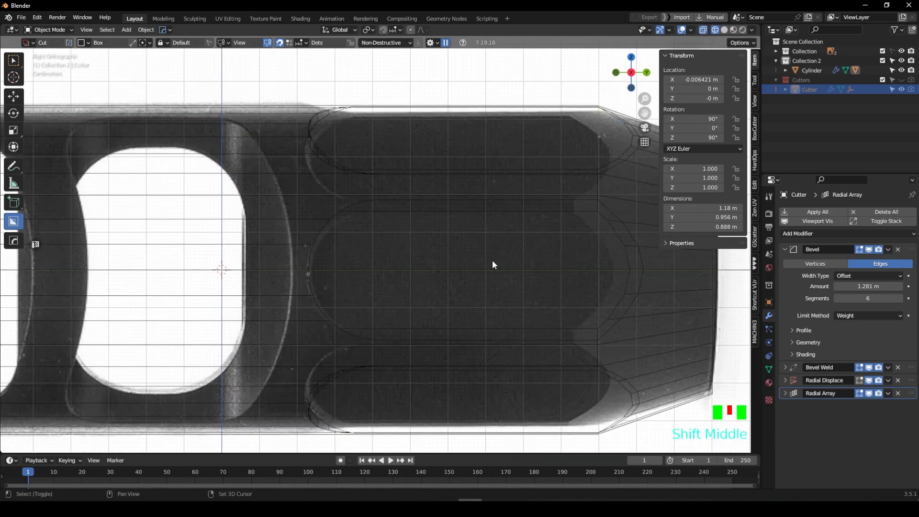
scroll(428, 334, "down", 6)
middle_click_drag(429, 334, 469, 239, "shift")
scroll(449, 366, "up", 4)
middle_click_drag(450, 368, 479, 259, "shift")
scroll(548, 270, "up", 2)
scroll(548, 270, "down", 5)
middle_click_drag(548, 270, 450, 350, "shift")
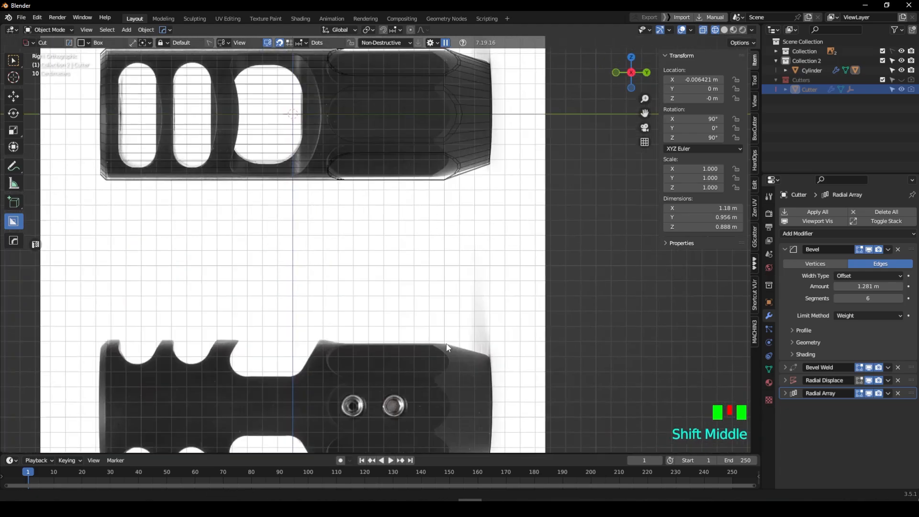
key("shift+z")
middle_click_drag(475, 249, 460, 254)
middle_click_drag(221, 254, 364, 254, "shift")
scroll(365, 253, "up", 3)
middle_click_drag(374, 200, 431, 272, "shift")
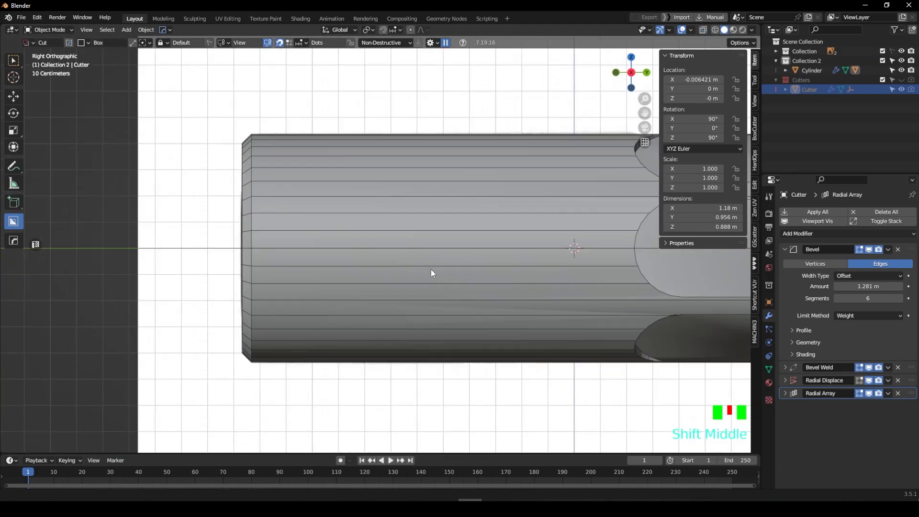
Draw a four-point BoxCutter Ngon over one of the large side ports in the top-view reference, cutting the cylinder
key("shift+z")
scroll(537, 219, "down", 2)
middle_click_drag(537, 218, 425, 308)
scroll(357, 342, "up", 4)
middle_click_drag(357, 342, 395, 256, "shift")
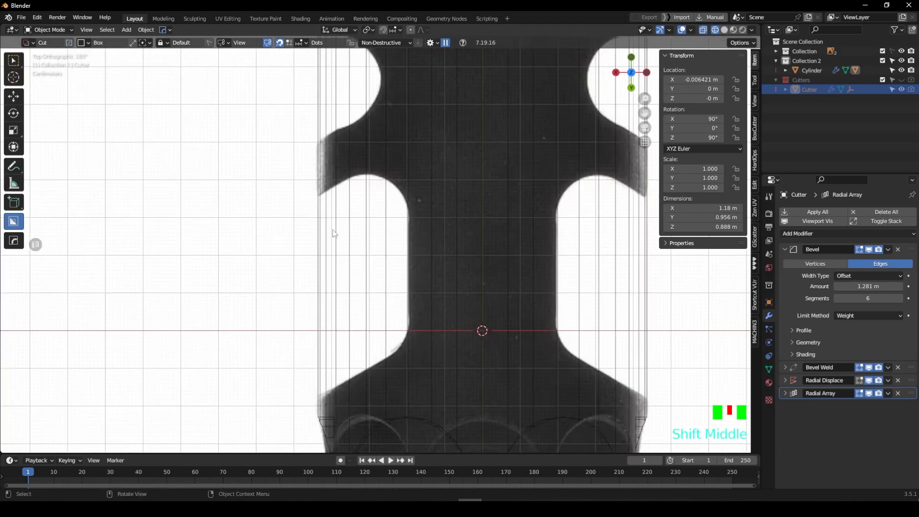
middle_click_drag(333, 233, 293, 203, "shift")
key("d")
left_click(339, 199)
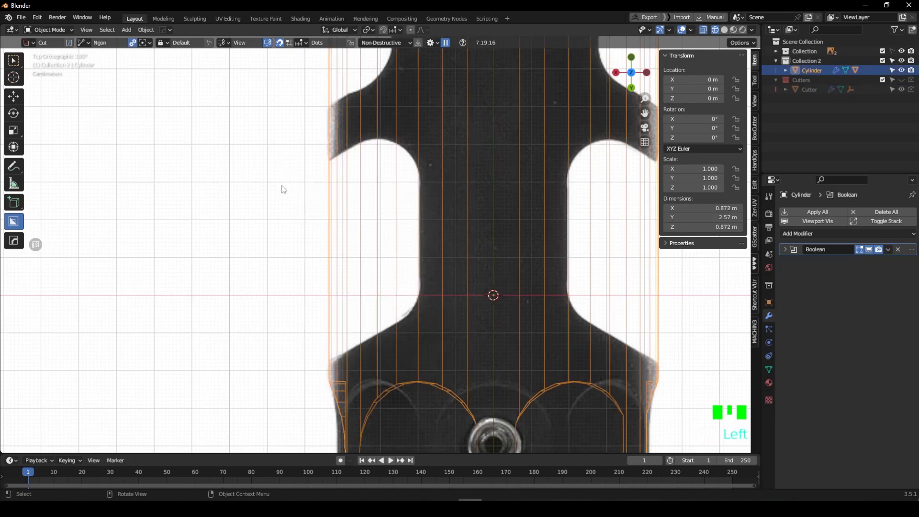
left_click(418, 111)
left_click(418, 314)
left_click(272, 390)
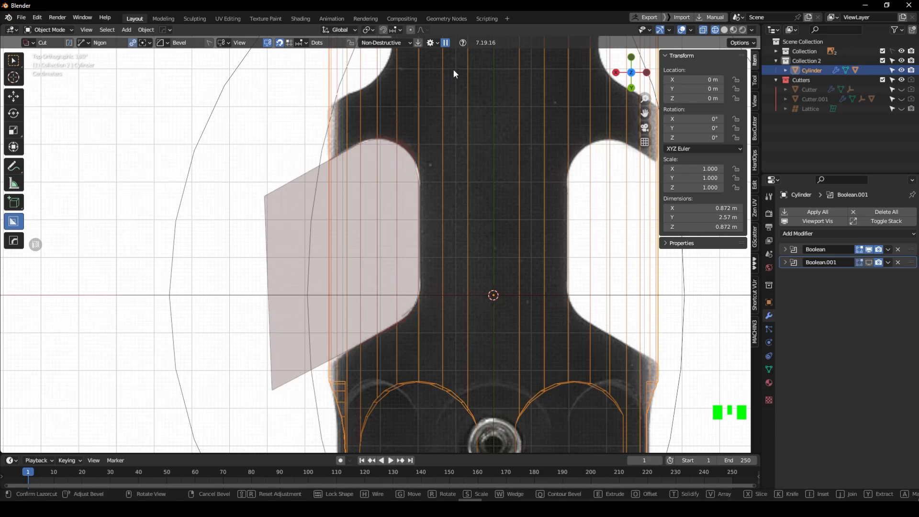
Bevel the Ngon cutter's two inner corners to match the port's rounded shape and commit the cut
left_click_drag(453, 71, 453, 71)
left_click_drag(426, 103, 427, 107)
left_click(185, 266)
middle_click_drag(407, 290, 460, 254)
key("shift+z")
mouse_move(498, 249)
middle_mouse_down("shift")
mouse_move(519, 256)
mouse_move(493, 268)
middle_mouse_up("shift")
Increase the large port cutter's bevel segments by two
left_click(786, 249)
double_click(900, 299)
mouse_move(494, 210)
middle_mouse_down()
mouse_move(453, 233)
mouse_move(486, 238)
mouse_move(483, 250)
mouse_move(448, 250)
mouse_move(450, 230)
mouse_move(320, 226)
mouse_move(411, 300)
mouse_move(409, 324)
mouse_move(454, 267)
mouse_move(360, 338)
mouse_move(377, 328)
middle_mouse_up()
Draw an angled BoxCutter Line Box on the cylinder over the end-most side slot in the top-view reference
scroll(447, 250, "down", 2)
scroll(454, 267, "down", 5)
middle_click_drag(376, 328, 441, 281, "shift")
left_click(440, 278)
key("shift+z")
scroll(410, 219, "up", 4)
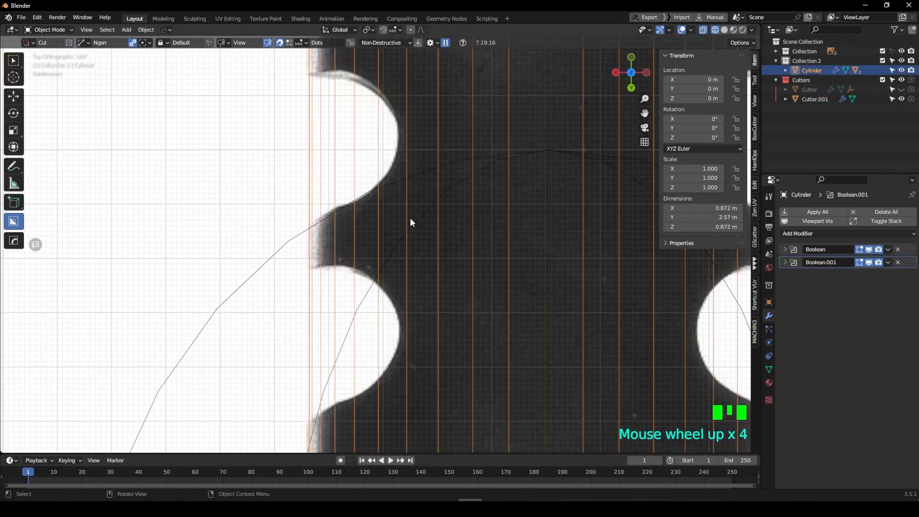
scroll(409, 216, "down", 1)
left_click_drag(400, 157, 450, 197, "shift")
middle_click_drag(450, 197, 449, 188, "shift")
key("d")
left_click(444, 179)
left_click(512, 202)
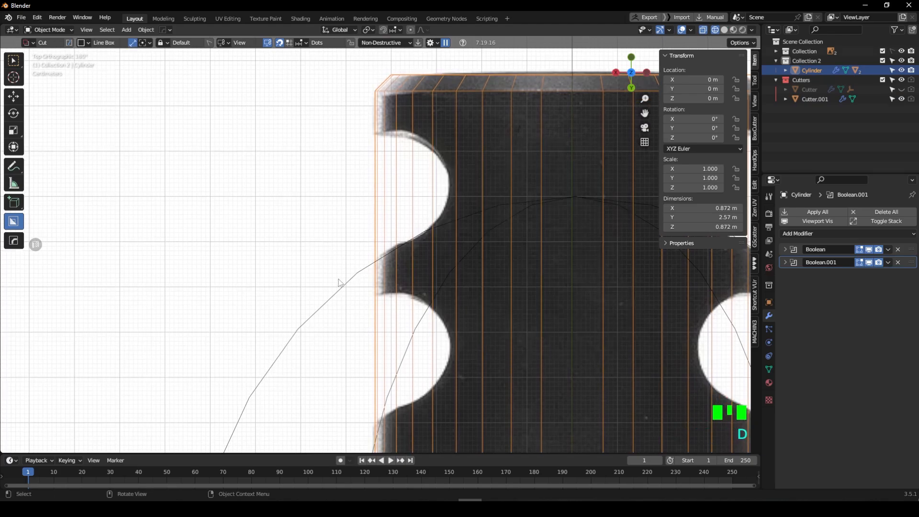
mouse_move(462, 216)
left_mouse_down()
mouse_move(413, 117)
mouse_move(480, 115)
left_mouse_up()
Commit the slot cut with fully rounded cutter corners and nudge the cutter onto the reference slot
key("b")
scroll(479, 113, "up", 2)
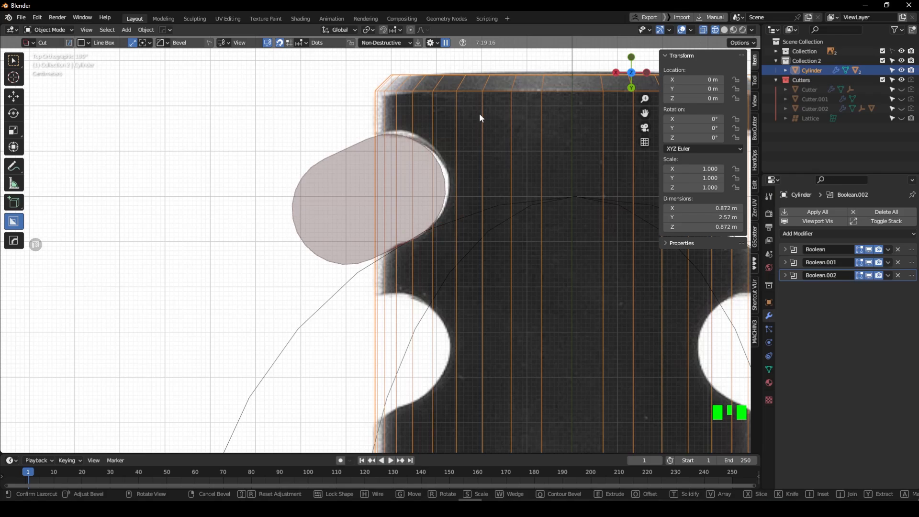
key("Tab")
key("shift+space")
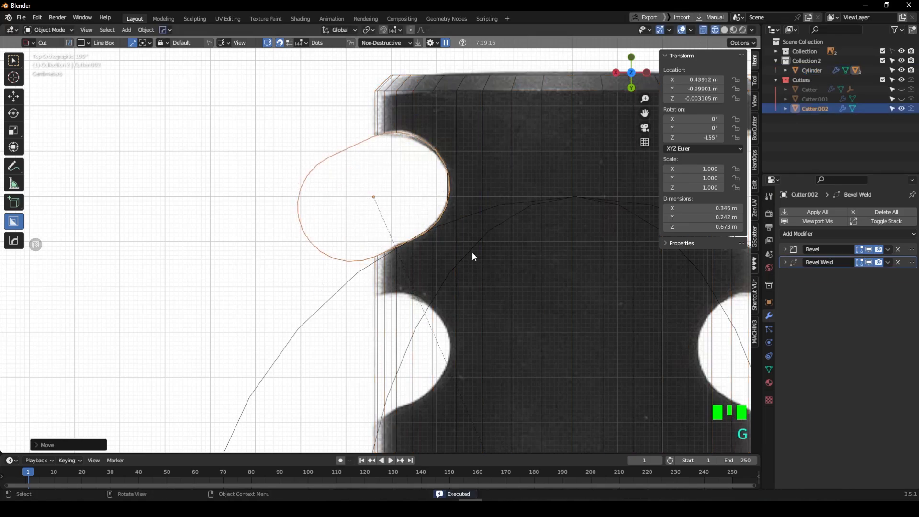
Set the slot cutter's bevel to 5 segments
middle_click_drag(472, 252, 834, 298)
left_click(786, 250)
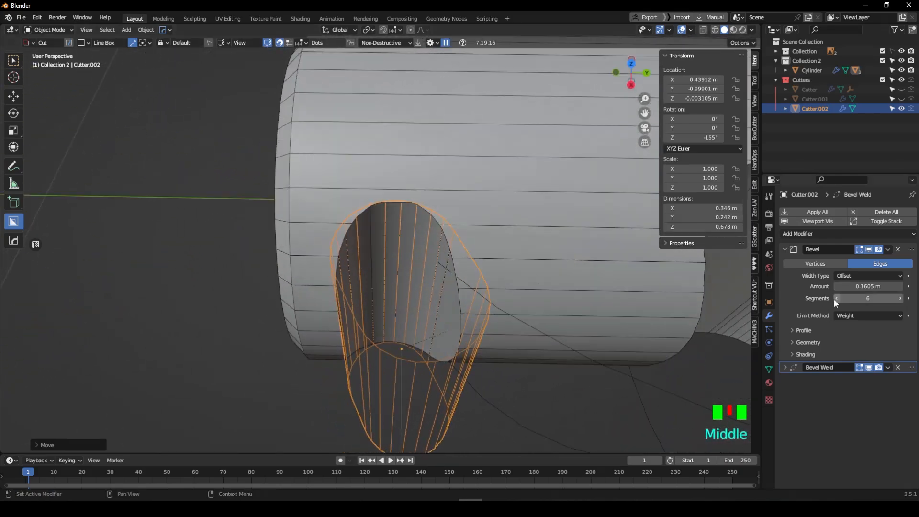
left_click(837, 299)
Scale the slot cutter along Z to 1.110 to match the slot height
middle_click_drag(550, 292, 508, 263)
key("s")
key("z")
left_click(550, 266)
Apply the slot cutter's rotation
middle_click_drag(508, 264, 482, 178, "shift")
key("ctrl+a")
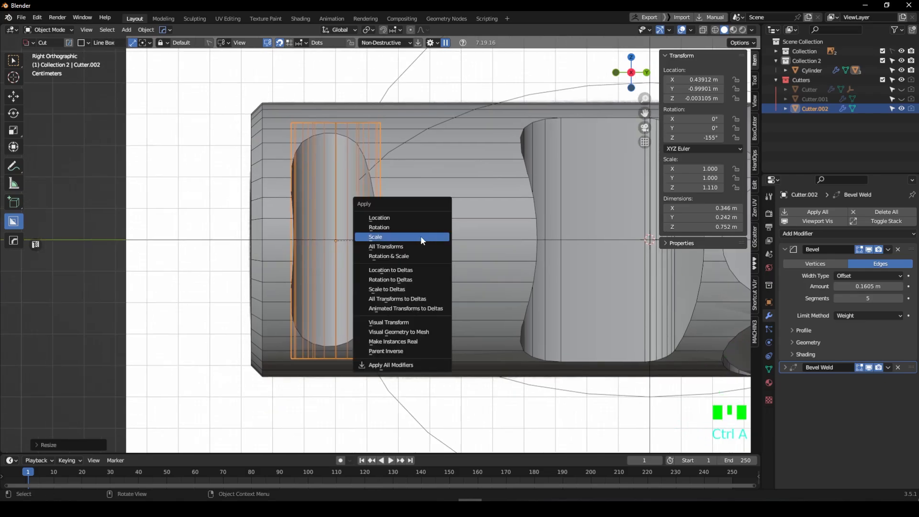
left_click(408, 231)
Add a two-count constant-offset Array to the slot cutter, placing the second copy over the neighbouring slot in the reference
key("shift+z")
key("q")
left_click(386, 170)
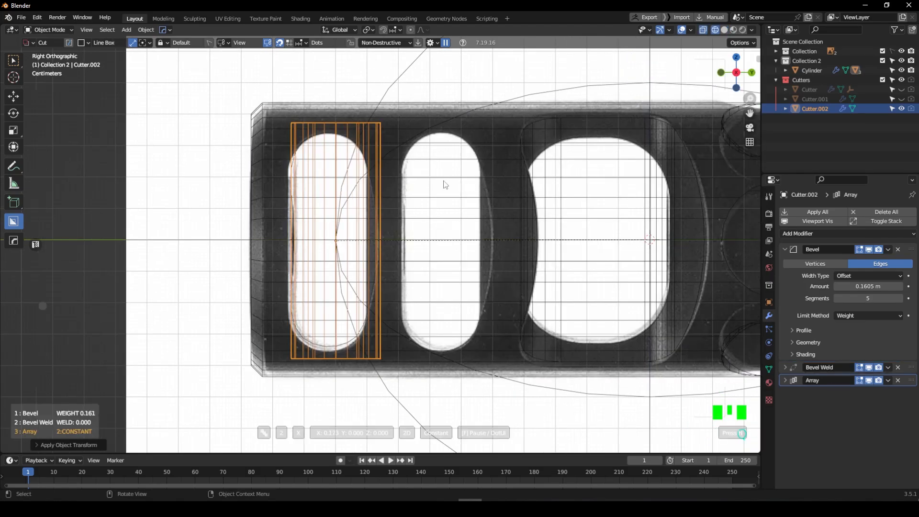
left_click(501, 192)
key("n")
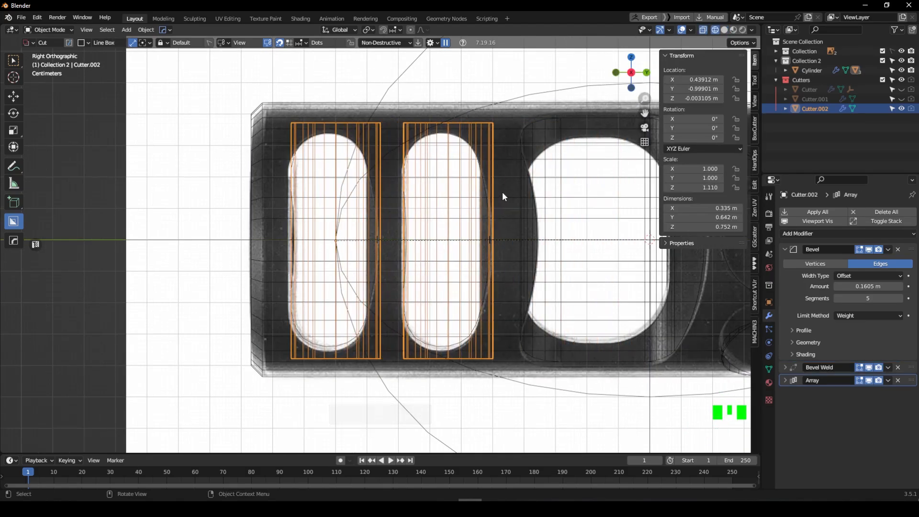
Mirror the slot cutter across the cylinder's X axis so both sides of the brake are cut
mouse_move(502, 191)
middle_mouse_down()
mouse_move(423, 320)
mouse_move(418, 315)
middle_mouse_up()
mouse_move(418, 314)
middle_mouse_down("alt")
mouse_move(396, 300)
mouse_move(458, 260)
mouse_move(462, 289)
middle_mouse_up("alt")
scroll(402, 288, "up", 8)
scroll(438, 306, "down", 5)
key("shift+z")
scroll(458, 261, "down", 3)
key("alt+x")
left_click(413, 304)
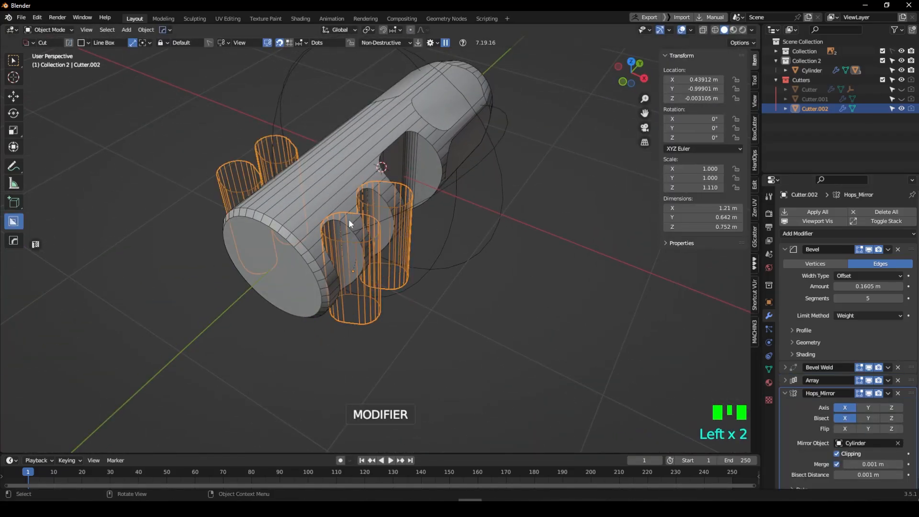
Select the large side recess cutter and mirror it along X across the cylinder to the opposite side
middle_click_drag(349, 220, 379, 228)
key("h")
left_click(397, 156)
key("q")
left_click(398, 177)
scroll(460, 182, "up", 1)
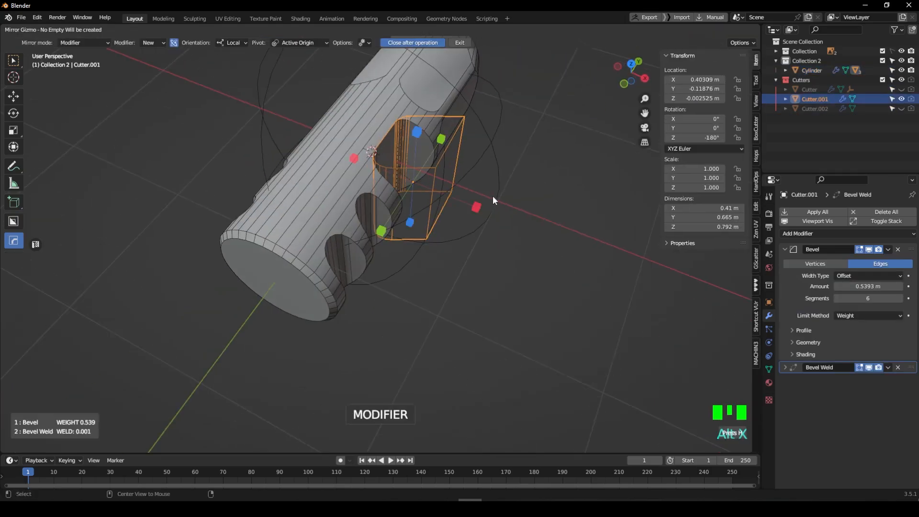
left_click(476, 205)
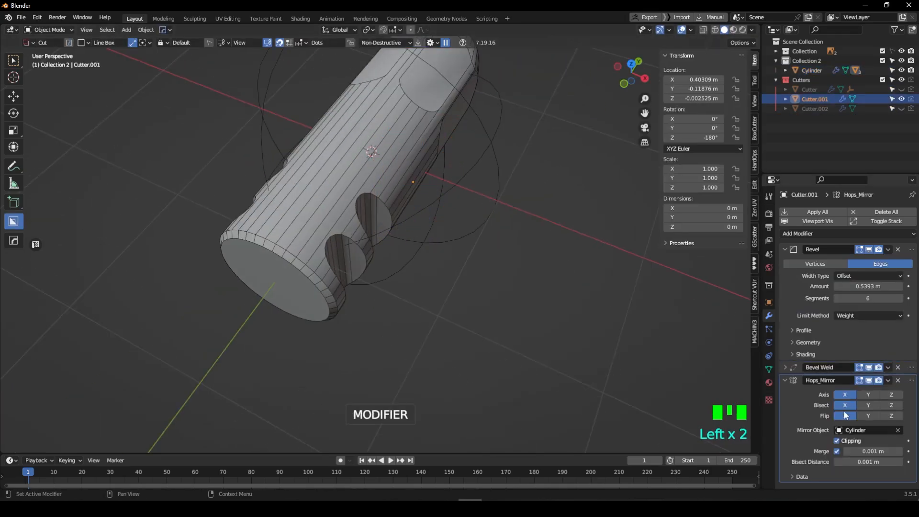
left_click(516, 295)
Select the cylinder and turn off BoxCutter's line option so it draws plain boxes
mouse_move(517, 295)
middle_mouse_down()
mouse_move(463, 278)
mouse_move(418, 245)
mouse_move(526, 238)
middle_mouse_up()
scroll(452, 244, "up", 3)
left_click(461, 242)
key("shift+z")
scroll(376, 220, "up", 2)
key("d")
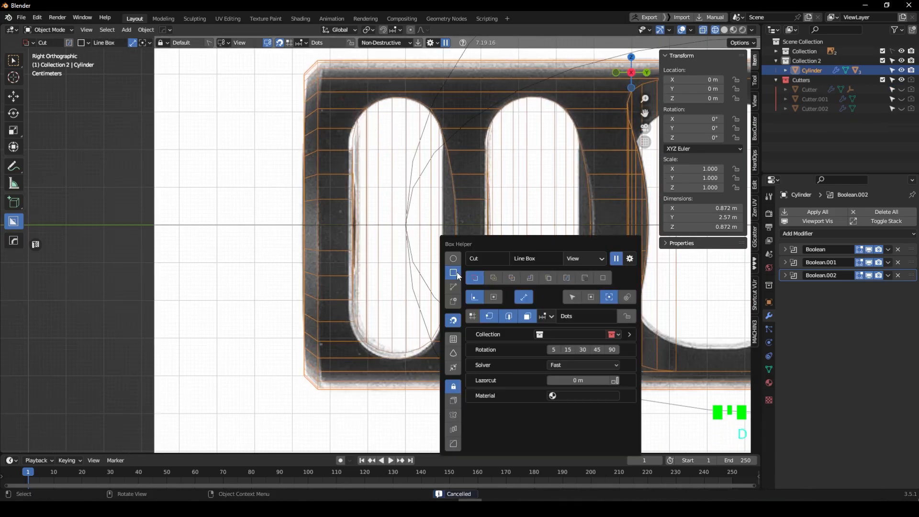
left_click(527, 297)
Cut a rounded through slot of about 0.29 by 0.69 m over the front slot in the reference
left_click_drag(337, 96, 473, 353)
middle_click_drag(419, 294, 432, 252, "shift")
scroll(421, 236, "up", 1)
scroll(546, 251, "down", 2)
left_click(211, 259)
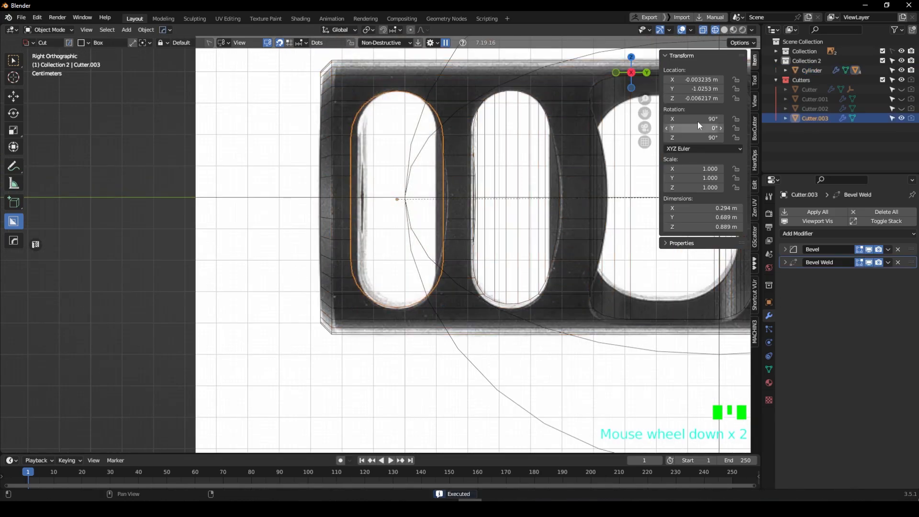
Set the new slot cutter's Z location to 0 m and scale its mesh along Y to match the slot width
key("Return")
scroll(479, 268, "up", 2)
key("Tab")
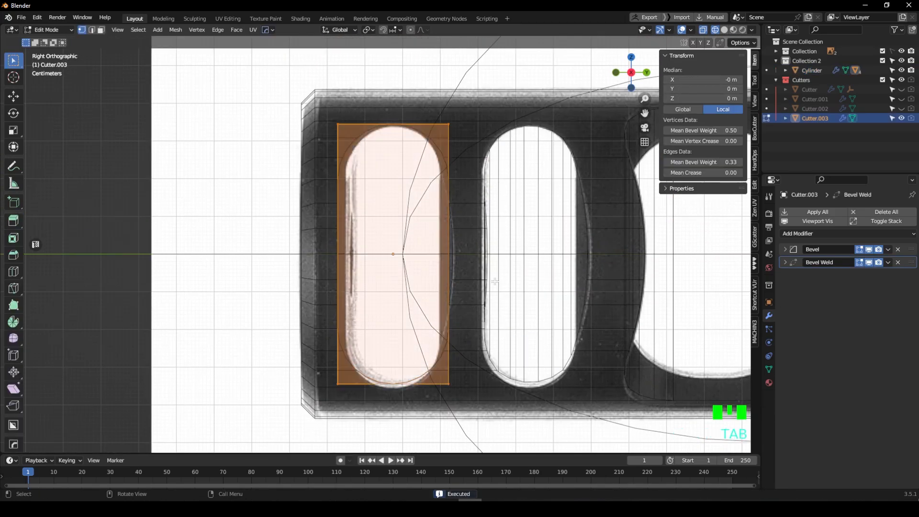
key("s")
key("y")
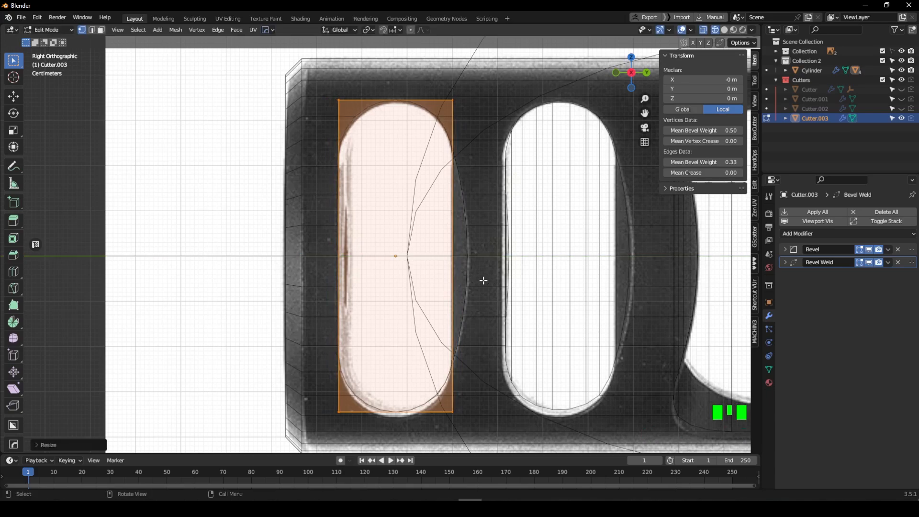
Move the through-slot cutter's side face along Y to line it up with the wall of the existing recess
key("shift+z")
mouse_move(484, 280)
middle_mouse_down("shift")
mouse_move(538, 291)
mouse_move(461, 293)
mouse_move(505, 300)
middle_mouse_up("shift")
middle_click_drag(505, 301, 486, 277, "shift")
scroll(487, 276, "up", 3)
middle_click_drag(493, 271, 459, 260)
key("3")
left_click(439, 223)
middle_click_drag(439, 223, 429, 326)
key("shift+z")
left_click(429, 335)
key("shift+z")
mouse_move(453, 359)
middle_mouse_down("shift")
mouse_move(470, 296)
mouse_move(417, 384)
middle_mouse_up("shift")
scroll(416, 384, "up", 2)
key("g")
key("y")
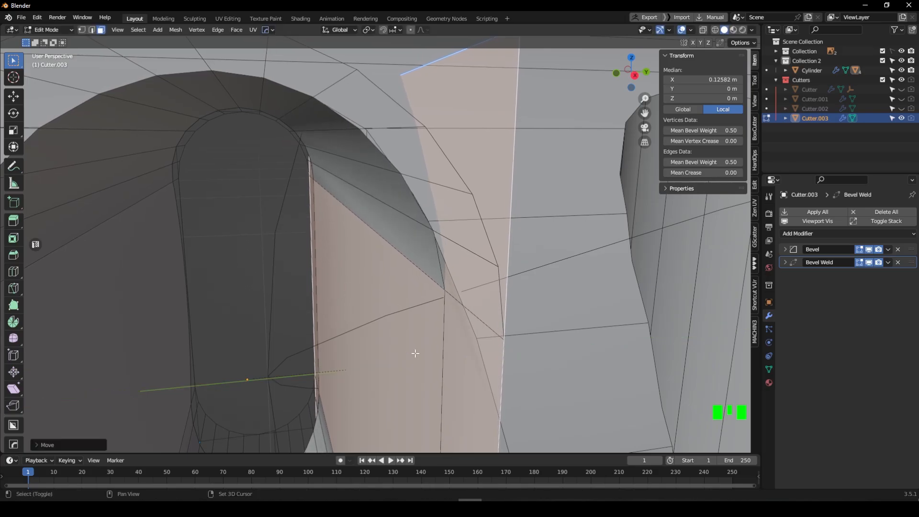
scroll(415, 353, "down", 4)
middle_click_drag(416, 354, 412, 275)
key("Tab")
Add a two-count constant-offset Array along X to the through-slot cutter, placing the copy over the neighbouring slot
key("q")
left_click(398, 261)
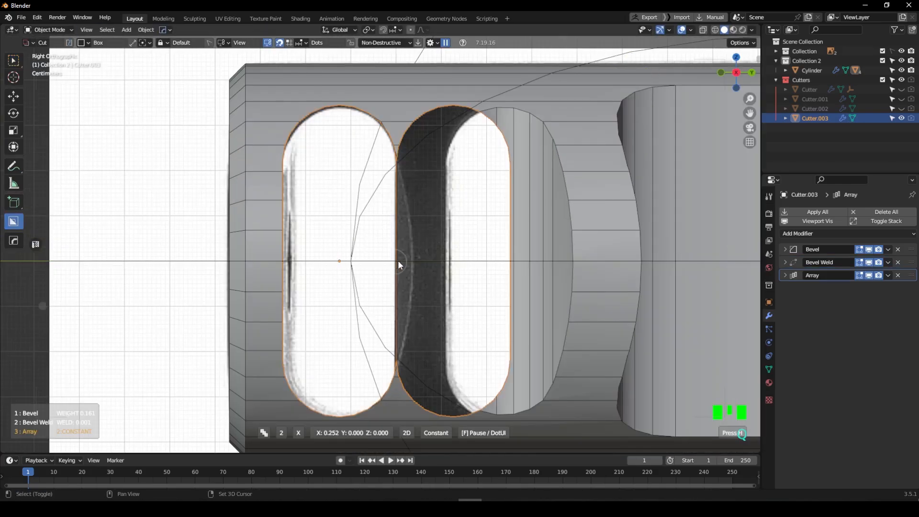
left_click(429, 269)
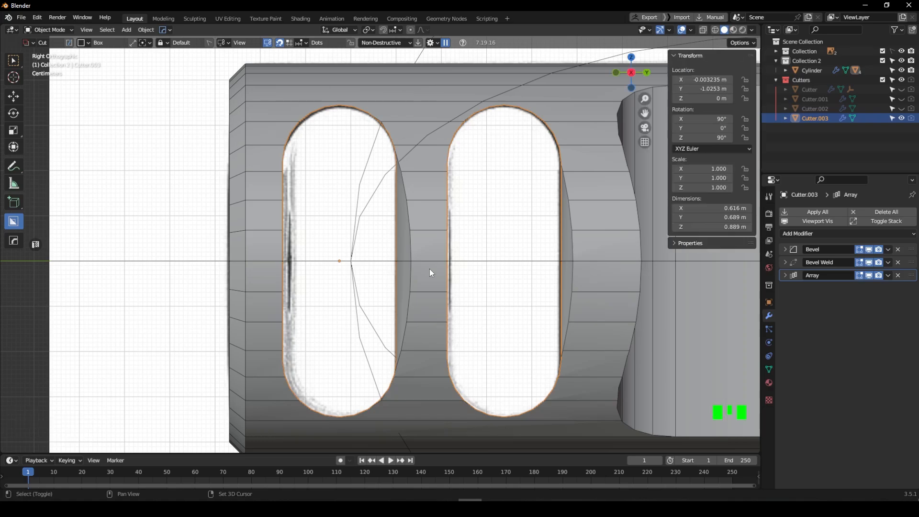
Fine-tune the through-slot cutter's Array constant offset to 0.35801 m along X
middle_click_drag(429, 269, 493, 287)
scroll(443, 295, "up", 2)
middle_click_drag(443, 299, 479, 297)
left_click(786, 276)
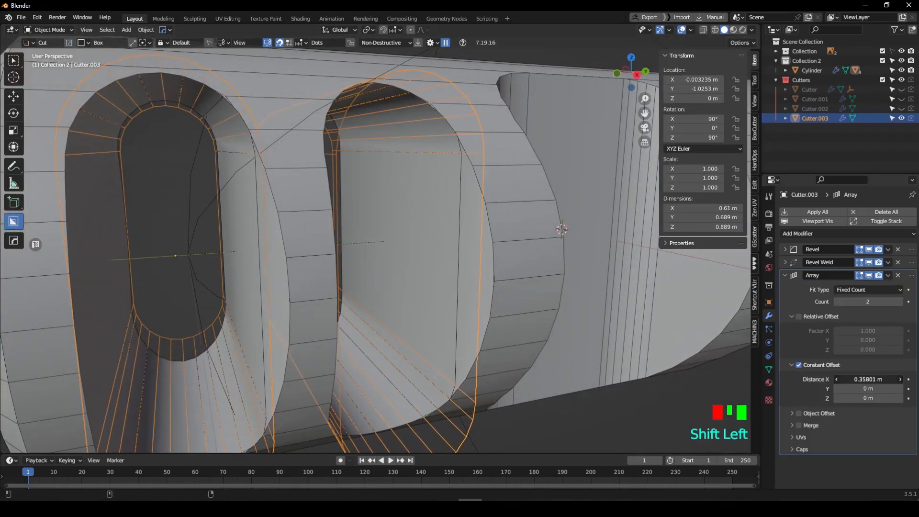
scroll(484, 297, "down", 4)
middle_click_drag(479, 297, 450, 290)
left_click(498, 301)
key("ctrl+z")
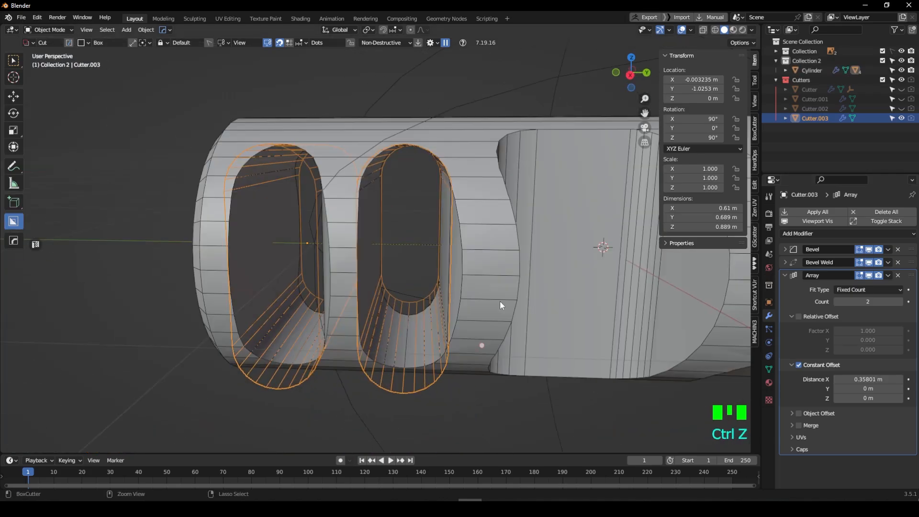
Cut a rounded port of about 0.48 by 0.66 m through the cylinder over the large port in the reference
left_click(501, 301)
key("KP_3")
key("shift+z")
middle_click_drag(377, 274, 302, 249, "shift")
mouse_move(315, 116)
left_mouse_down()
mouse_move(495, 345)
mouse_move(497, 367)
left_mouse_up()
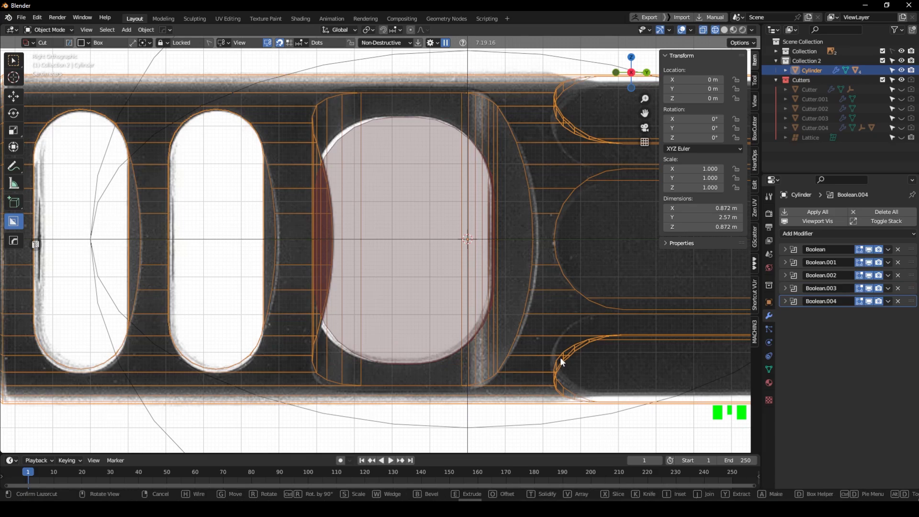
scroll(561, 359, "down", 2)
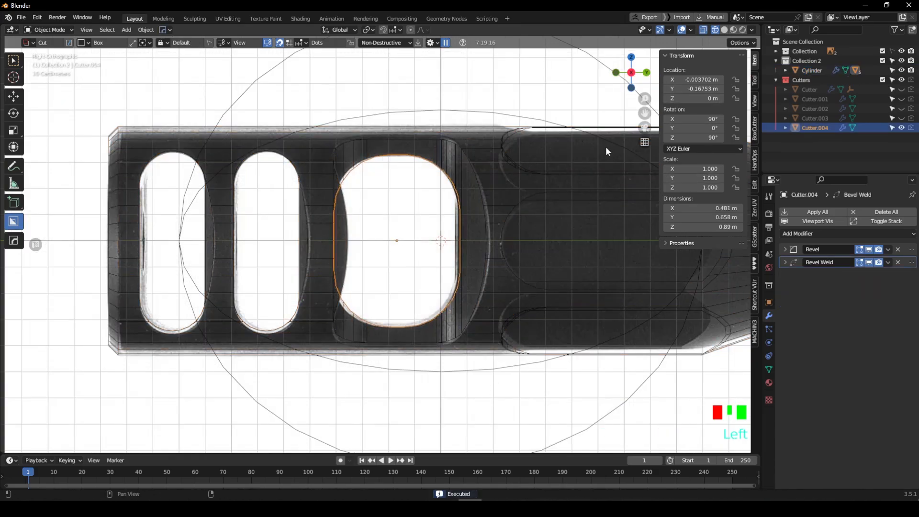
Move the port cutter's slot-side vertices along Y to fit the port outline and set its bevel to 8 segments
scroll(335, 384, "up", 1)
key("Tab")
key("shift+z")
key("shift+z")
left_click_drag(309, 94, 387, 373)
key("shift+z")
scroll(379, 245, "up", 2)
key("g")
key("y")
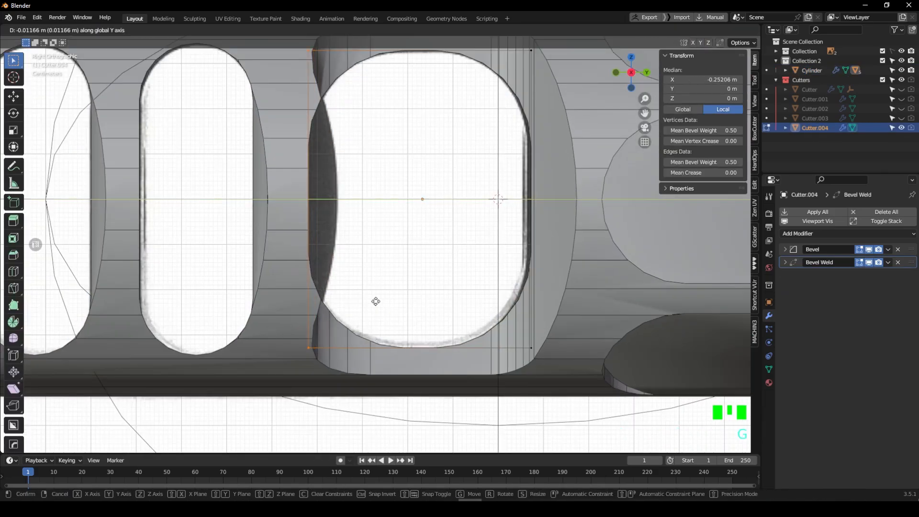
left_click(786, 253)
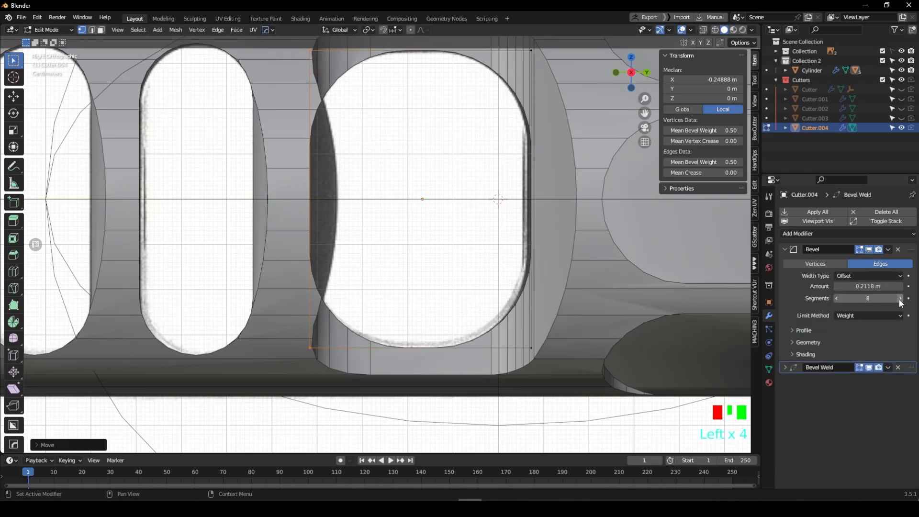
Scale the whole port cutter mesh along X to bring its ends to the side walls of the cylinder
scroll(476, 211, "down", 2)
middle_click_drag(575, 182, 383, 307)
key("a")
scroll(531, 263, "up", 3)
key("s")
key("x")
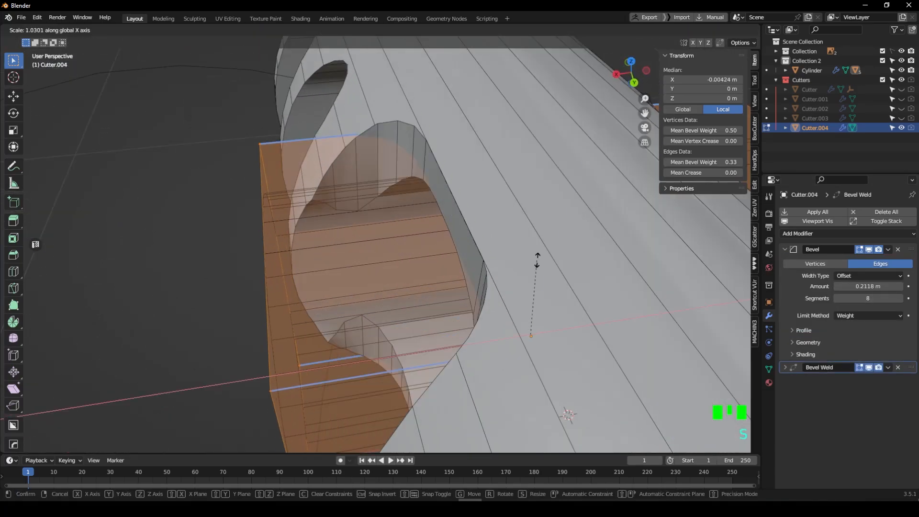
scroll(537, 260, "down", 2)
scroll(554, 329, "up", 2)
left_click(536, 330)
scroll(511, 315, "up", 2)
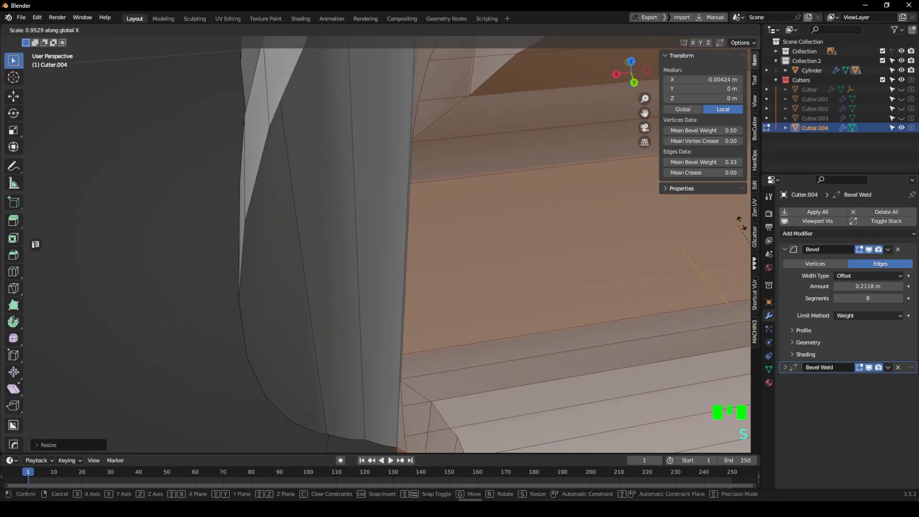
left_click(631, 281)
middle_click_drag(631, 281, 489, 258)
key("Tab")
Select the port cutter's slot-side face and move it about 0.0044 m along Y
key("Tab")
scroll(431, 204, "up", 3)
left_click(418, 191)
scroll(412, 196, "down", 4)
middle_click_drag(307, 225, 383, 259, "shift")
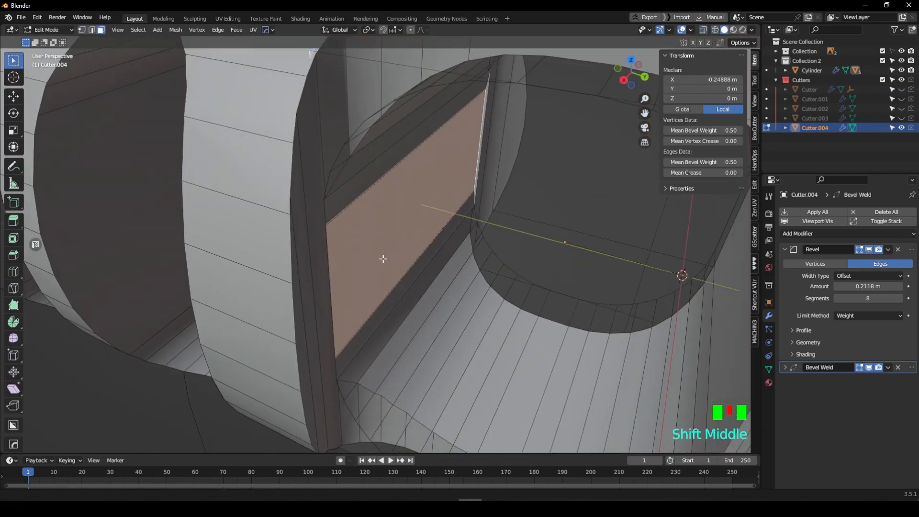
scroll(383, 258, "up", 2)
key("g")
key("x")
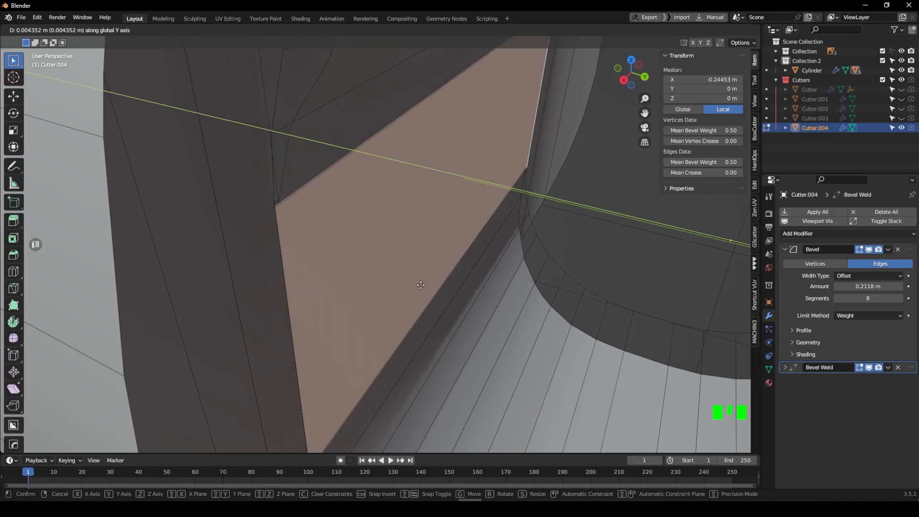
left_click(421, 285)
Fine-tune the same port cutter face along Y from a closer view to meet the recess wall
mouse_move(421, 285)
middle_mouse_down()
mouse_move(357, 267)
mouse_move(365, 283)
mouse_move(427, 287)
middle_mouse_up()
middle_click_drag(426, 288, 471, 344)
scroll(444, 295, "up", 2)
key("g")
key("y")
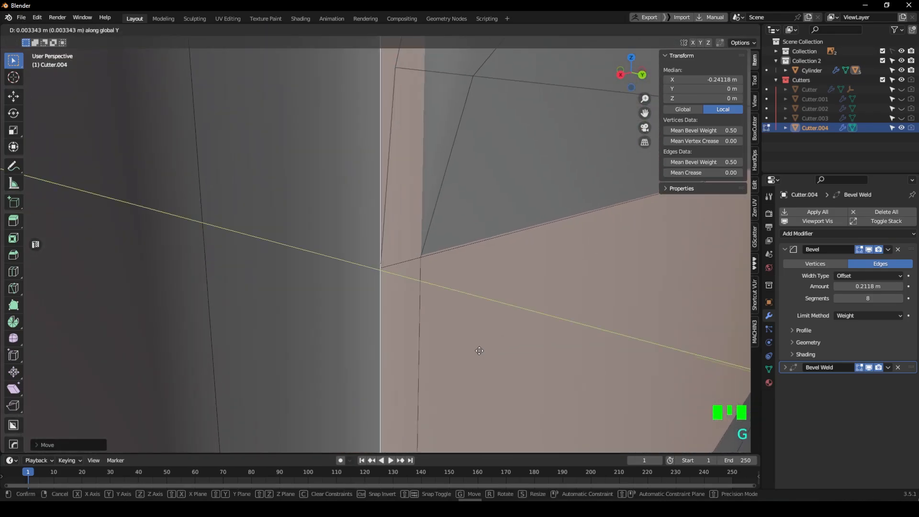
left_click(435, 349)
Select the entire port cutter mesh and rescale it slightly along X to align it with the recess edge
key("a")
middle_click_drag(434, 349, 404, 312)
scroll(441, 316, "up", 3)
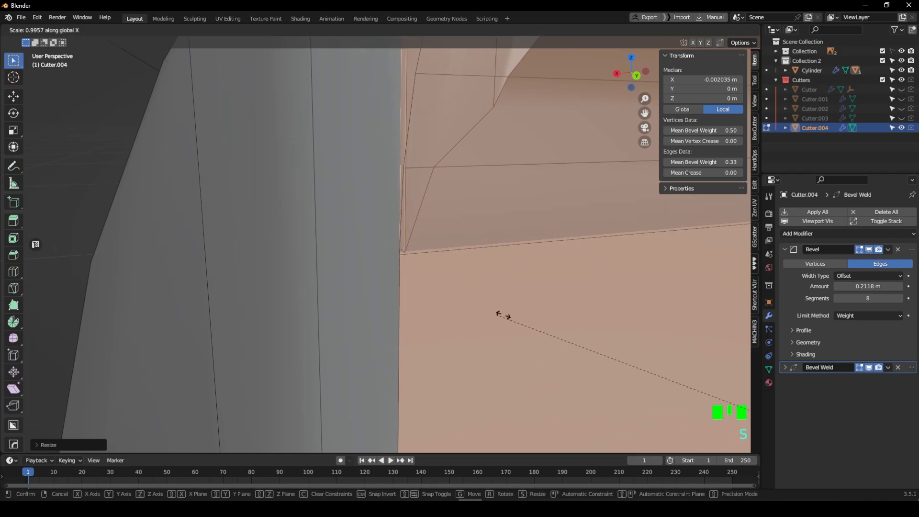
key("Tab")
key("shift+3")
Inset the cylinder's chamfered front face and extrude it inward along the axis to start the bore
scroll(486, 306, "down", 4)
middle_click_drag(486, 307, 422, 307)
scroll(497, 289, "down", 3)
middle_click_drag(421, 307, 551, 297, "shift")
left_click(431, 268)
key("Tab")
key("3")
left_click(390, 265)
scroll(488, 297, "up", 1)
key("i")
key("e")
middle_click_drag(671, 290, 599, 299)
scroll(468, 314, "up", 2)
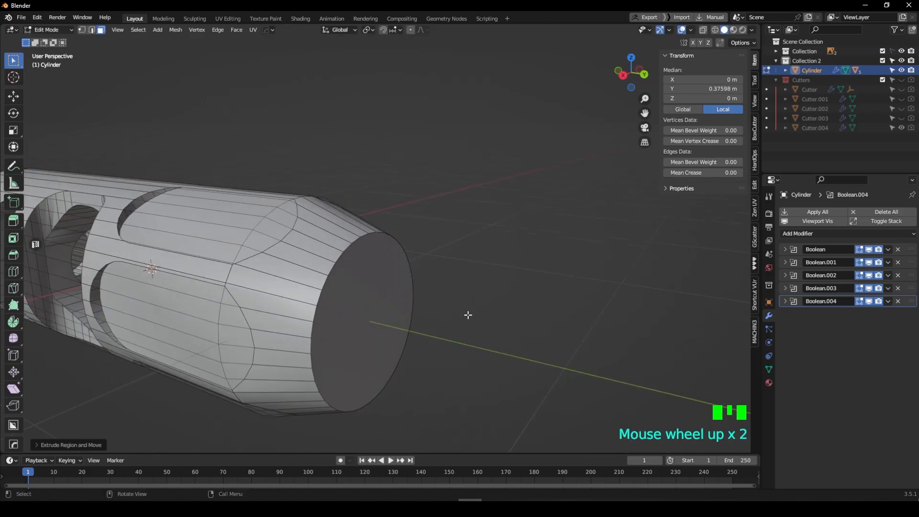
Extend the bore along Y past the tapered end and delete the bore's end face and the tapered end's cap
key("g")
key("y")
left_click(695, 375)
key("x")
key("f")
middle_click_drag(530, 323, 555, 316)
left_click(425, 265)
key("x")
left_click(426, 267)
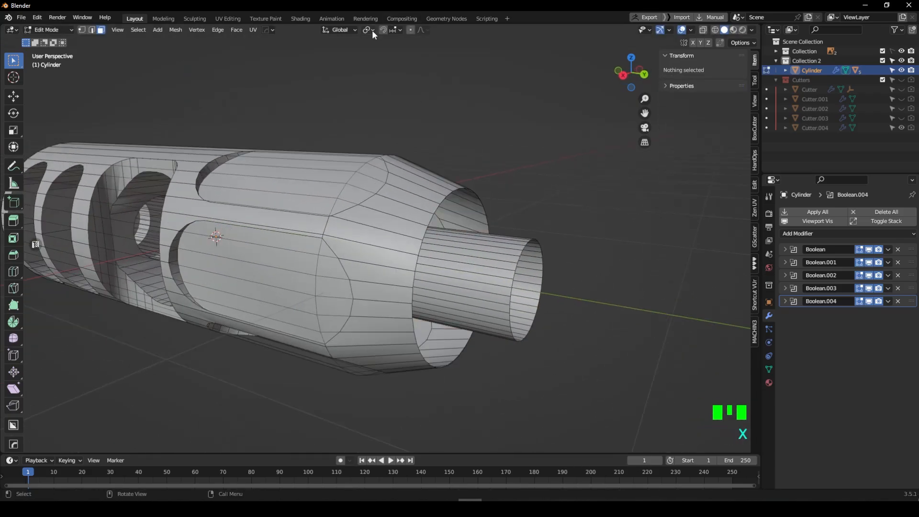
Move the bore's open rim along Y to the tapered opening and bridge it to the outer edge loop
left_click(436, 255)
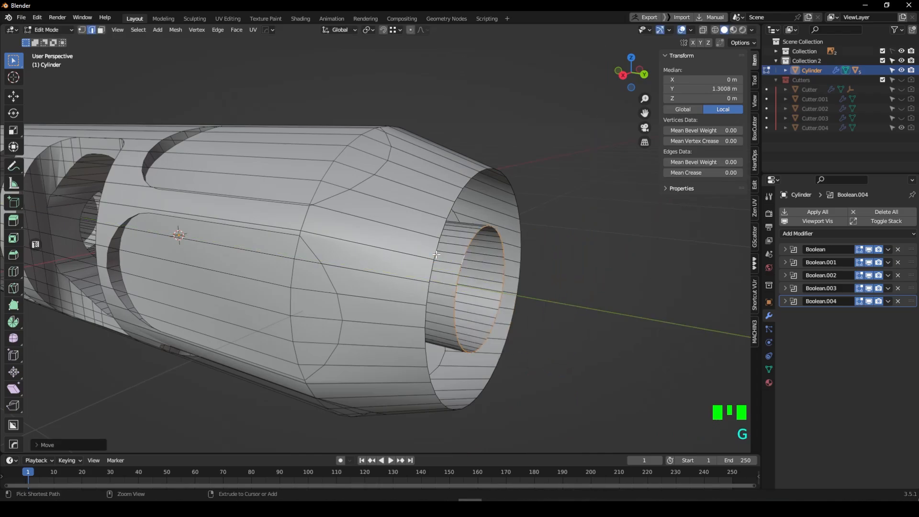
left_click(436, 250, "alt+shift")
key("ctrl+e")
left_click(469, 251)
key("Tab")
Hide the cylinder's Boolean modifiers and wireframe in the viewport, and sharpen the cylinder with HardOps
scroll(456, 280, "down", 2)
middle_click_drag(456, 280, 494, 266)
middle_click_drag(378, 280, 541, 262, "shift")
left_click(811, 221)
key("alt+v")
left_click(554, 301)
key("q")
left_click(485, 271)
Try a level 4 Subdivision modifier on the cylinder and remove it
key("ctrl+4")
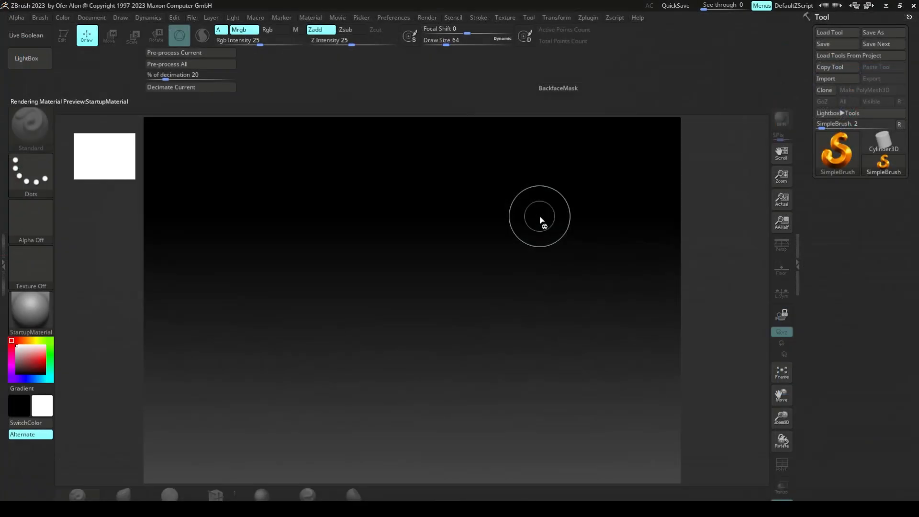
mouse_move(547, 275)
right_mouse_down()
mouse_move(560, 308)
mouse_move(518, 314)
mouse_move(501, 329)
mouse_move(535, 306)
mouse_move(501, 304)
mouse_move(519, 308)
right_mouse_up()
key("alt+Tab")
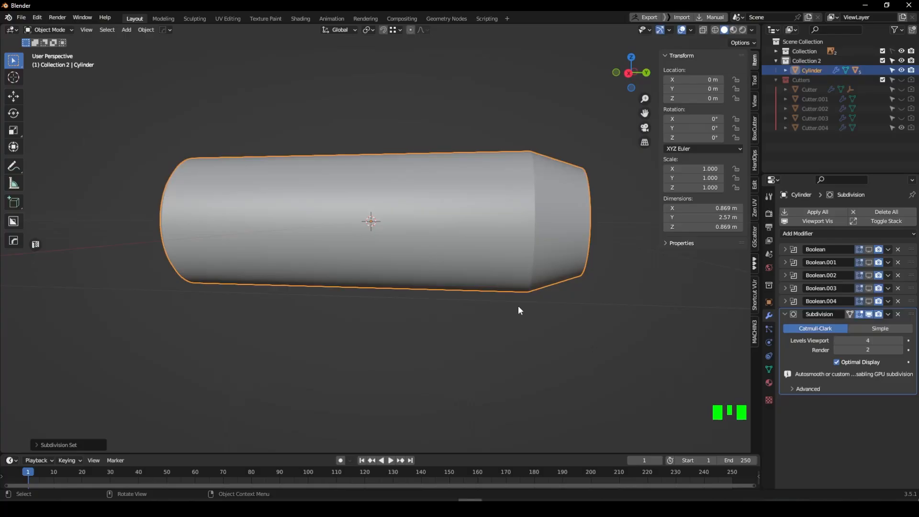
middle_click_drag(519, 309, 546, 313)
left_click(898, 314)
Unhide all five Boolean cutters in the Cutters collection so they show in the viewport
middle_click_drag(488, 261, 537, 265, "shift")
key("q")
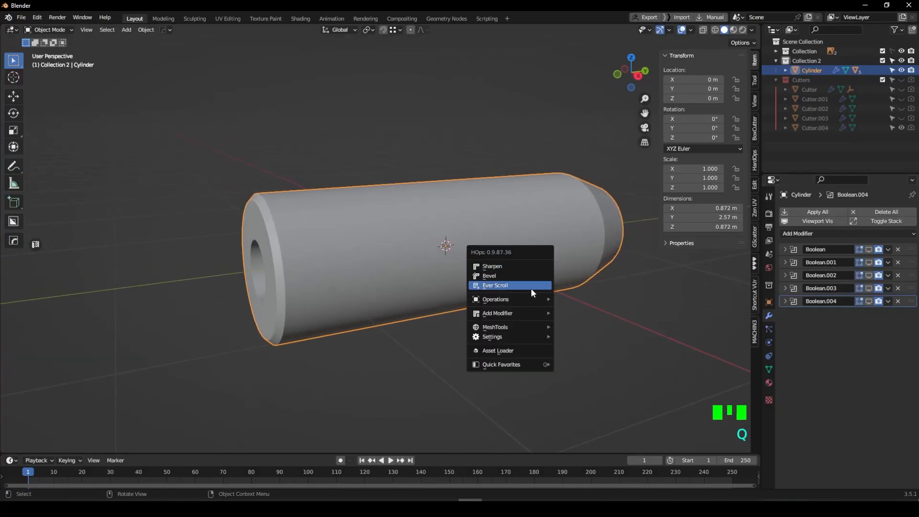
left_click(530, 285)
left_click(901, 92)
left_click(902, 99)
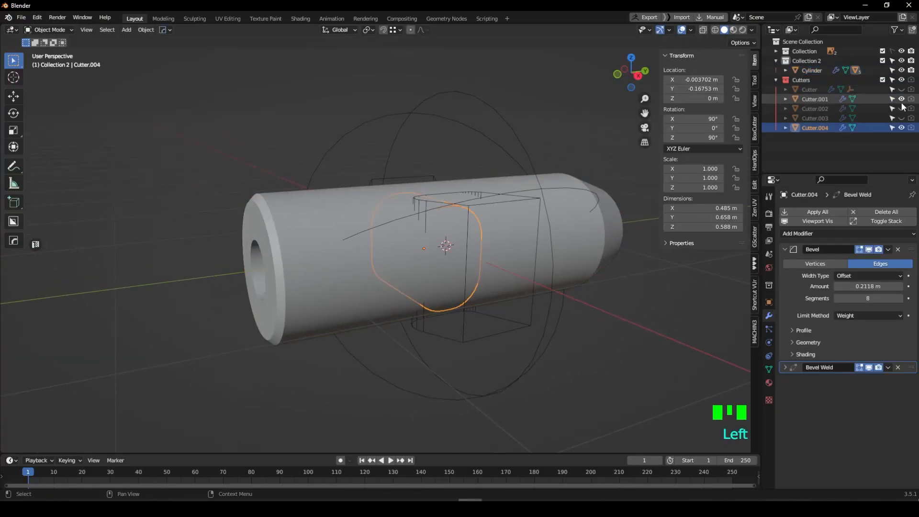
left_click(902, 90)
left_click(902, 108)
left_click(901, 118)
left_click(556, 338)
Apply all modifiers of the box cutter and the two slot cutters, and select all five cutters
middle_click_drag(555, 338, 555, 314)
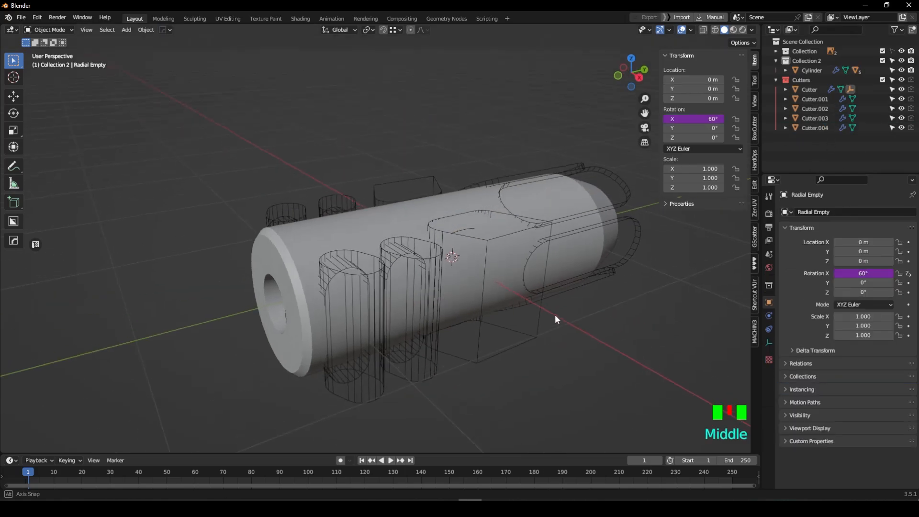
left_click(554, 314)
left_click(600, 277, "shift")
left_click(404, 384, "shift")
left_click(410, 382, "shift")
mouse_move(472, 352)
middle_mouse_down()
mouse_move(489, 335)
mouse_move(484, 347)
middle_mouse_up()
left_click(833, 209)
mouse_move(561, 306)
middle_mouse_down()
mouse_move(537, 274)
mouse_move(563, 302)
middle_mouse_up()
left_click(576, 283)
key("q")
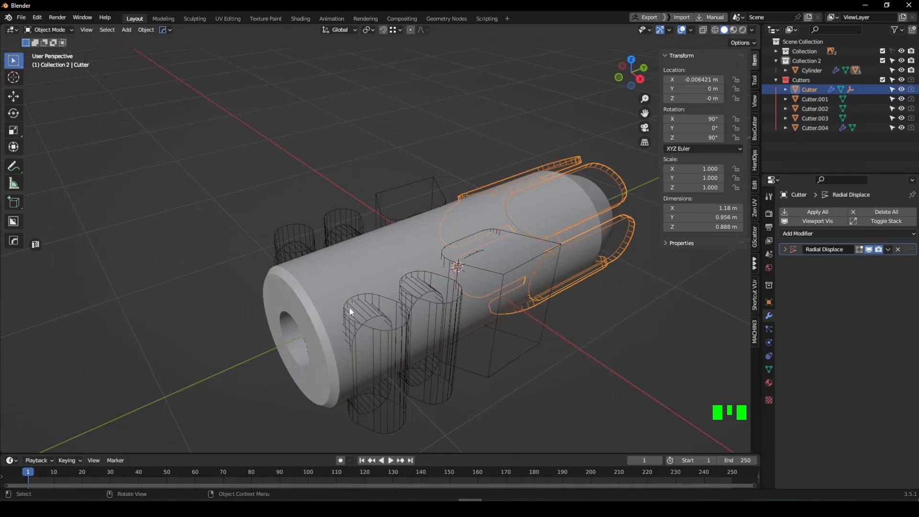
key("a")
middle_click_drag(323, 384, 406, 341)
Try sharpening the selected cutters with HardOps and undo it
key("q")
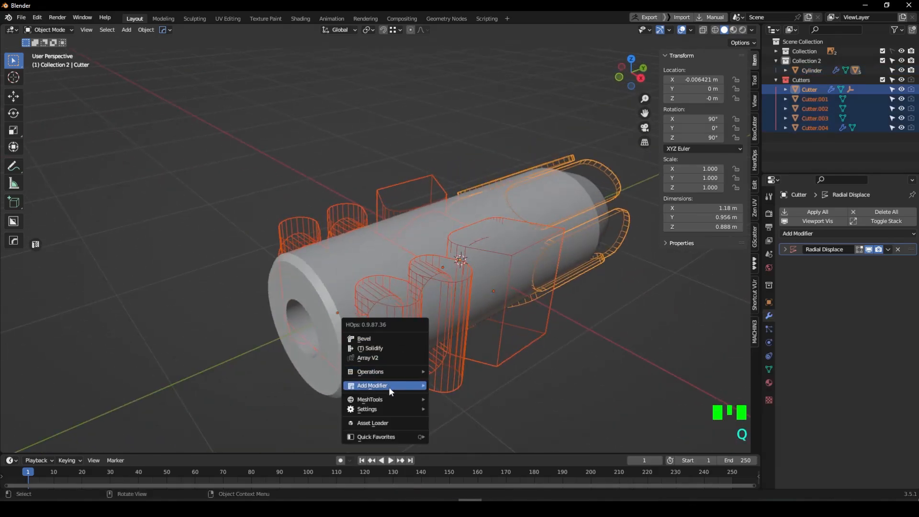
mouse_move(381, 400)
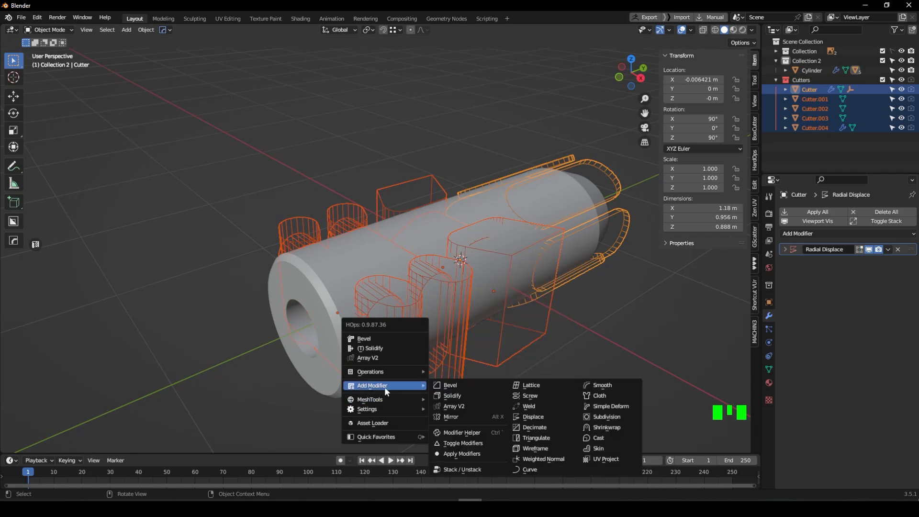
mouse_move(381, 375)
left_click(450, 287)
middle_click_drag(565, 316, 483, 291)
key("shift+z")
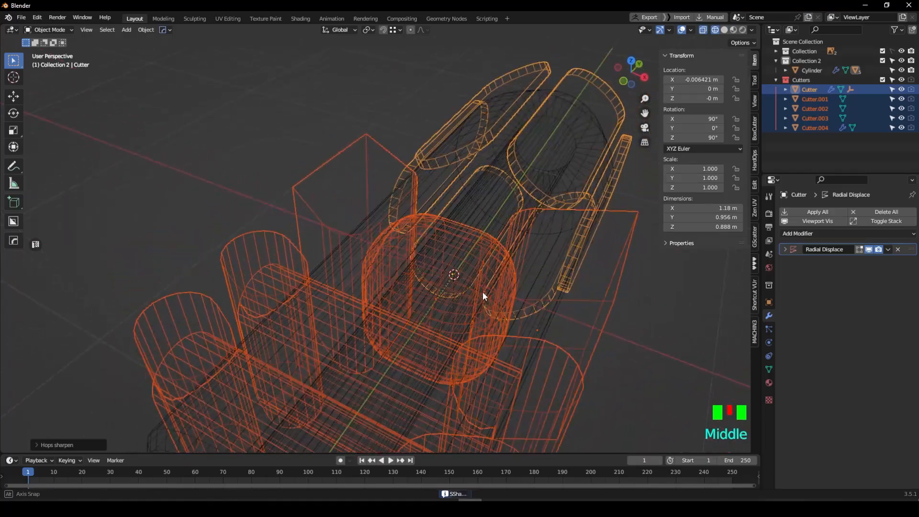
key("ctrl+z")
Apply all modifiers on the selected cutters and check the rounded port cutter, Cutter.004
middle_click_drag(458, 258, 809, 233)
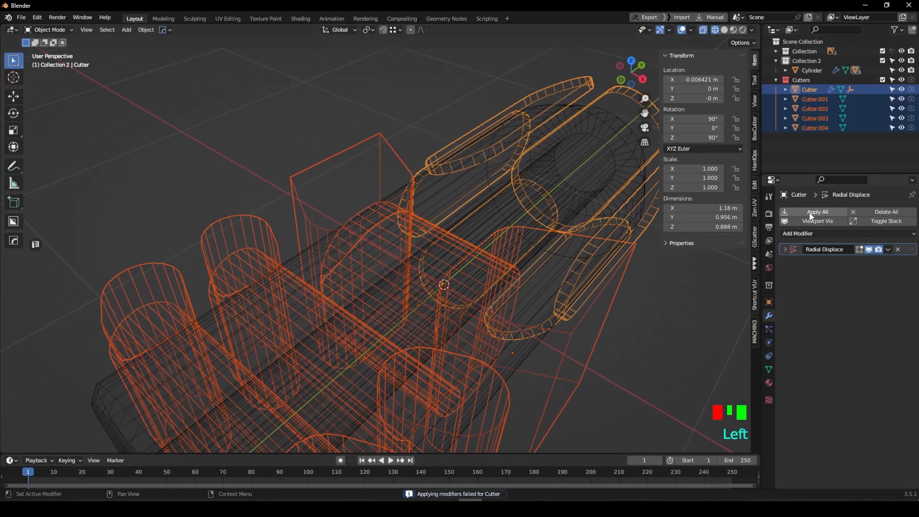
left_click(444, 263)
left_click(444, 263)
middle_click_drag(444, 263, 463, 253)
scroll(463, 252, "down", 3)
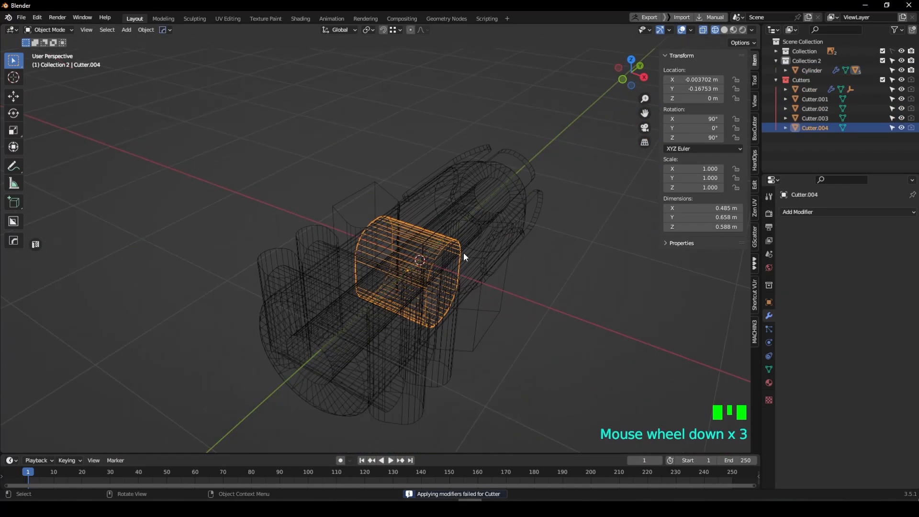
key("shift+z")
Sharpen all five cutters with HardOps, leaving out the cylinder, and add a level 4 Subdivision modifier to them
key("q")
mouse_move(456, 265)
left_click(507, 289)
key("a")
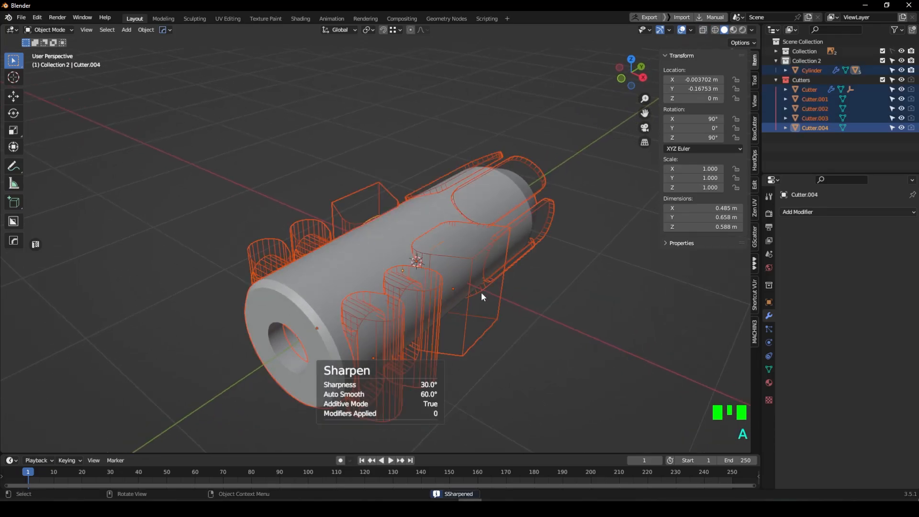
left_click(333, 352, "ctrl")
key("q")
left_click(422, 359)
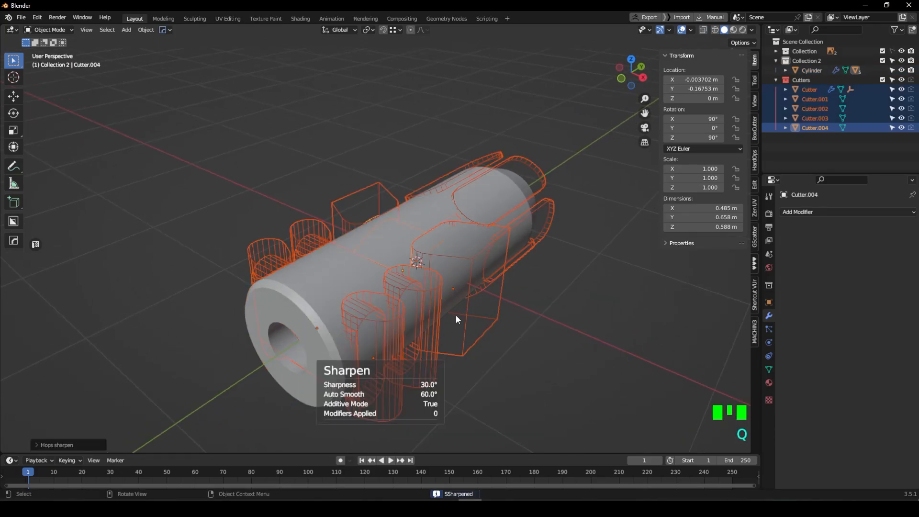
middle_click_drag(456, 315, 521, 214)
key("ctrl+4")
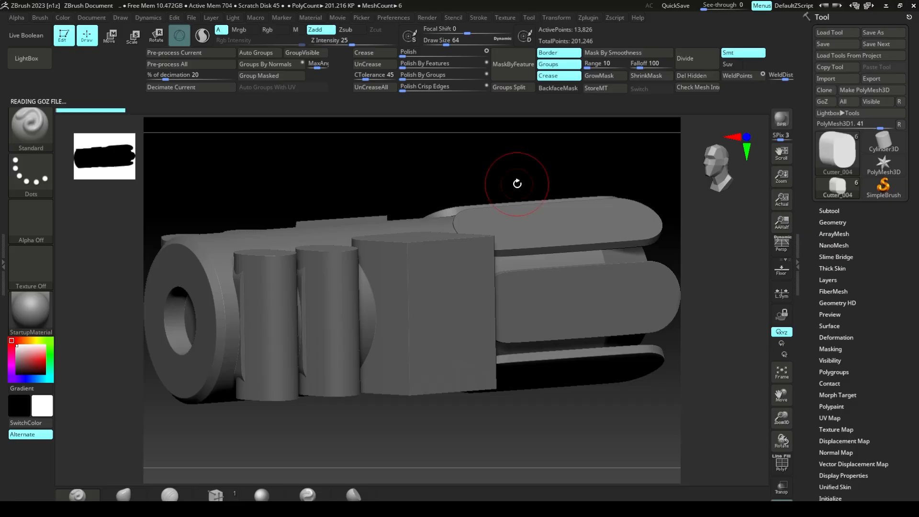
Switch to ZBrush, enable Live Boolean and set all five cutter subtools to subtract from the cylinder
left_click_drag(510, 196, 513, 290)
right_click_drag(514, 290, 526, 255, "ctrl")
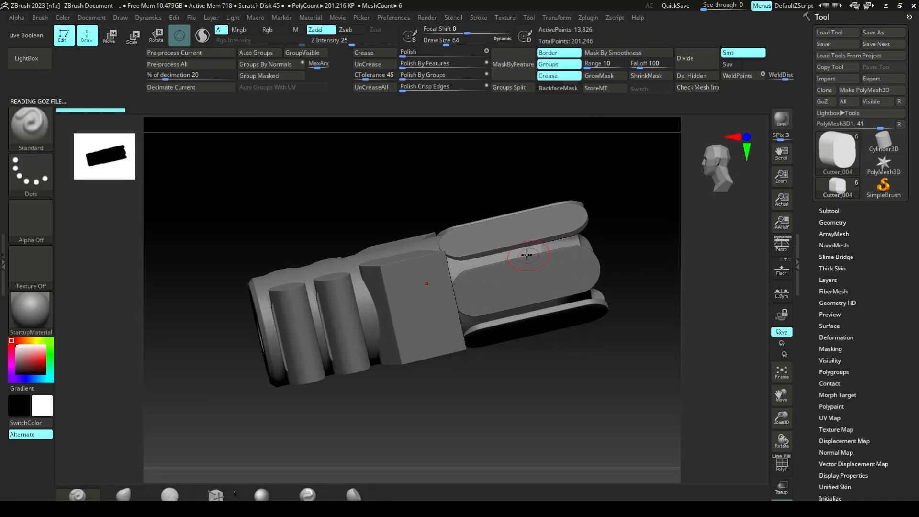
left_click(32, 41)
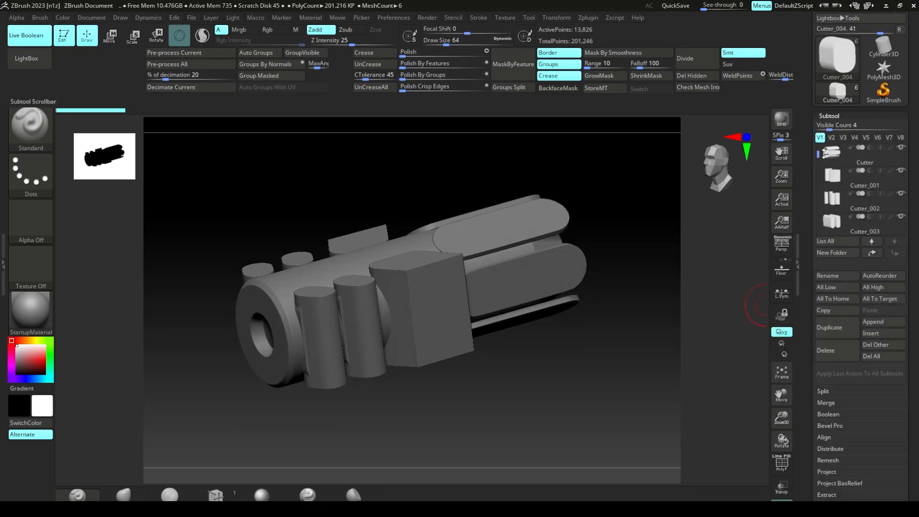
left_click_drag(824, 154, 824, 146)
left_click(871, 172)
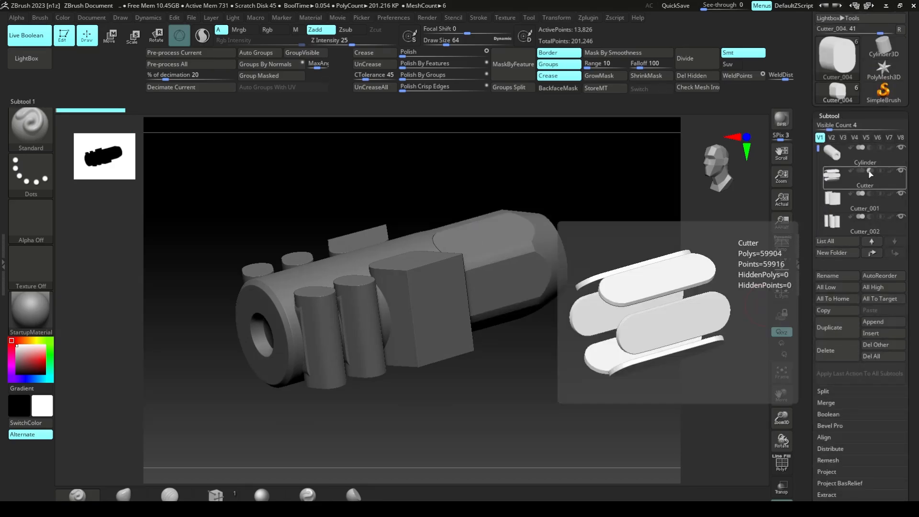
left_click(871, 194)
left_click(872, 217)
left_click_drag(823, 177, 818, 142)
left_click(871, 138)
left_click(871, 161)
right_click_drag(537, 293, 450, 374)
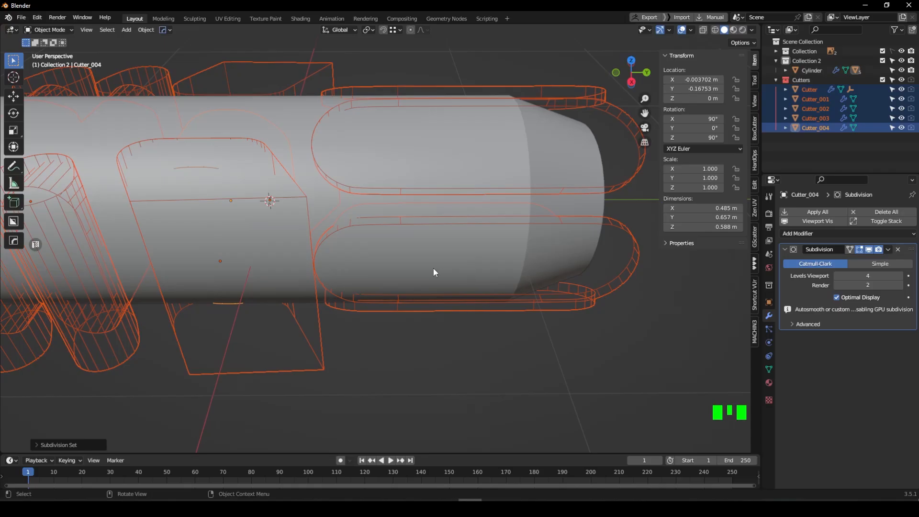
Switch back to Blender, hide the box-shaped cutter and select the rounded port cutter, Cutter_004
middle_click_drag(433, 268, 517, 282, "shift")
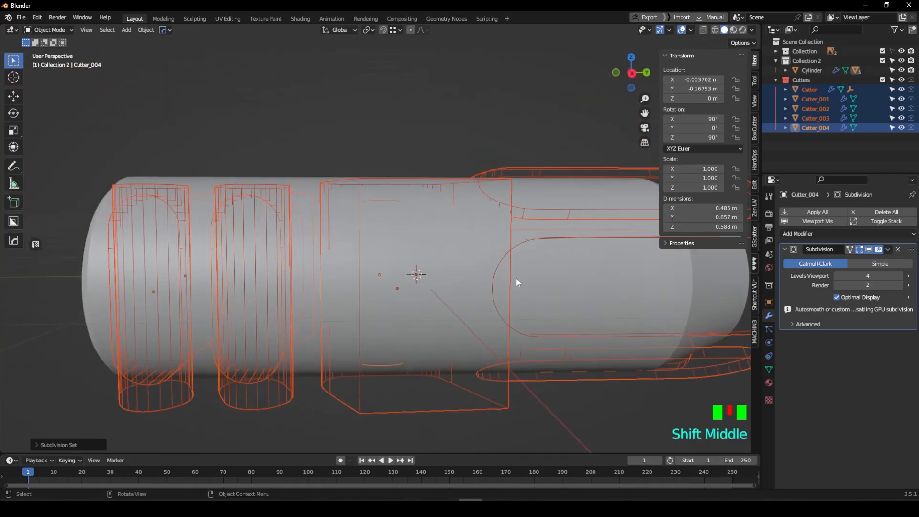
scroll(482, 257, "up", 2)
middle_click_drag(481, 256, 497, 306)
key("h")
double_click(406, 252)
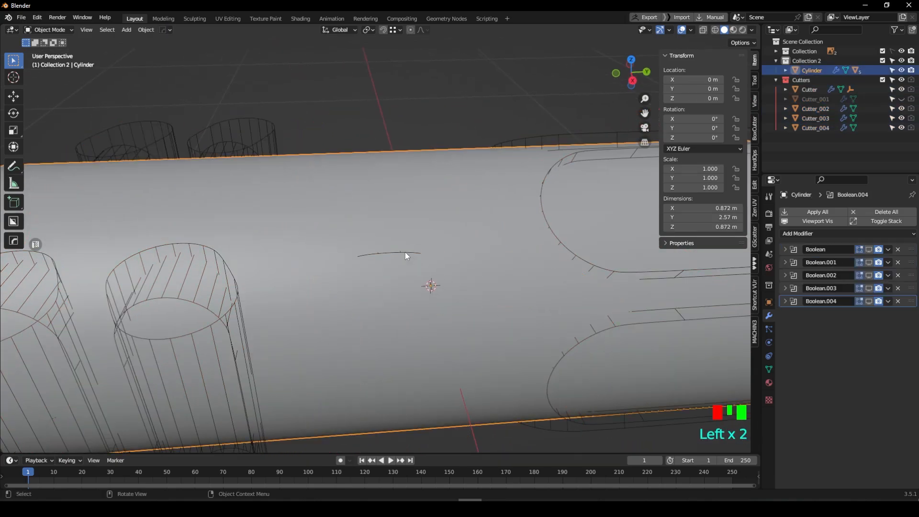
Move the vertices on one side of the rounded port cutter slightly along Y in Edit Mode
key("Tab")
middle_click_drag(405, 253, 432, 241)
key("shift+z")
key("1")
left_click_drag(272, 115, 425, 364)
scroll(451, 281, "up", 3)
mouse_move(418, 326)
middle_mouse_down("shift")
mouse_move(451, 282)
mouse_move(419, 282)
middle_mouse_up("shift")
key("g")
key("y")
left_click(452, 282)
key("shift+z")
mouse_move(419, 276)
middle_mouse_down("shift")
mouse_move(399, 265)
mouse_move(451, 275)
mouse_move(440, 276)
middle_mouse_up("shift")
key("shift+z")
key("shift+z")
key("Tab")
Show the cylinder's five Boolean modifiers in the viewport and examine the cut of the rounded port
left_click(581, 202)
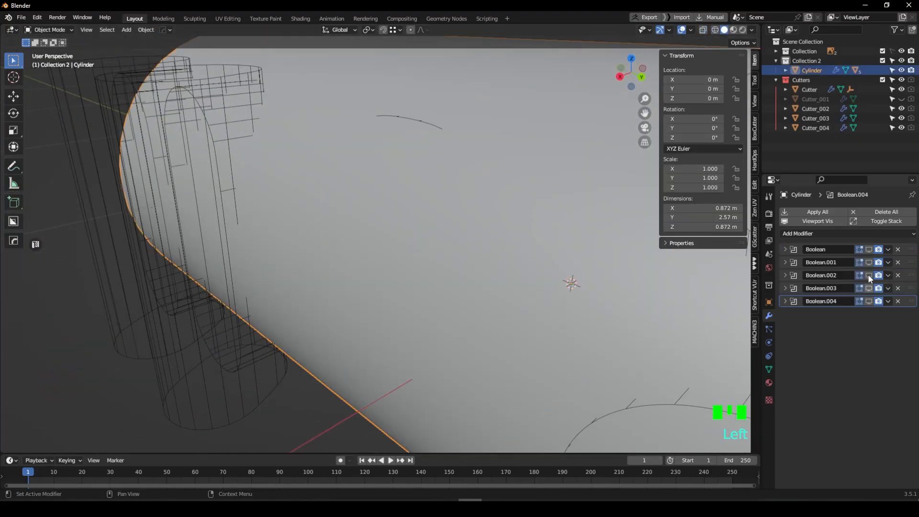
left_click_drag(869, 250, 869, 303)
left_click(869, 302)
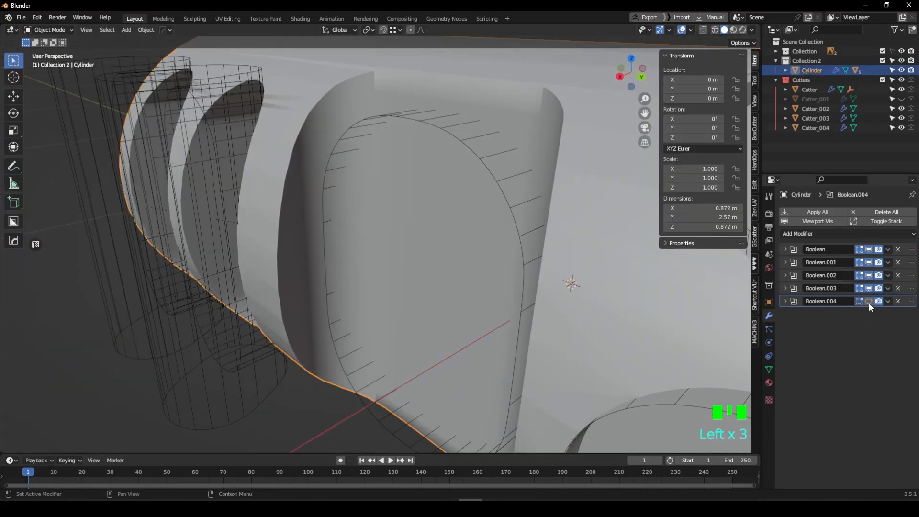
left_click(870, 303)
middle_click_drag(448, 282, 462, 302)
Select the rounded port cutter, resend it to ZBrush with GoZ and inspect the port there
left_click(461, 174)
middle_click_drag(453, 214, 436, 180)
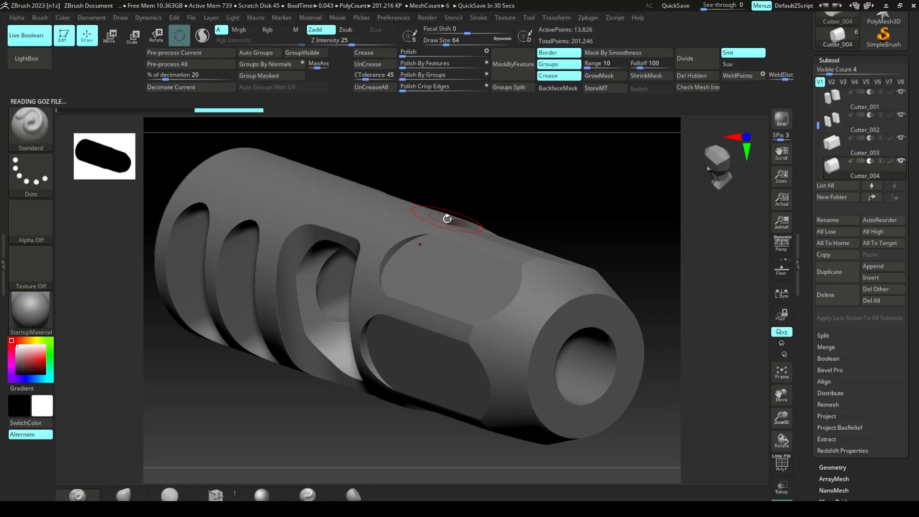
mouse_move(430, 271)
right_mouse_down()
mouse_move(474, 263)
mouse_move(307, 296)
mouse_move(431, 269)
right_mouse_up()
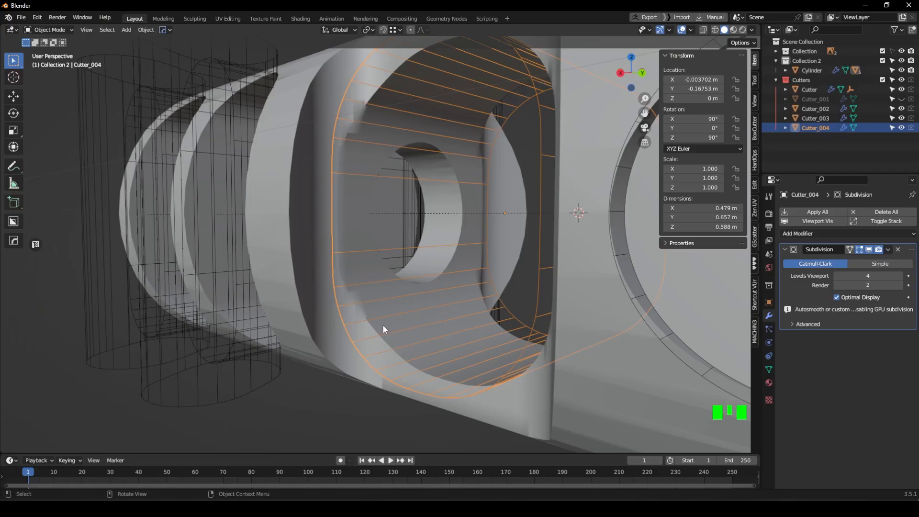
Switch back to Blender and hide the cylinder's Boolean modifiers in the viewport
middle_click_drag(384, 324, 425, 297)
left_click(511, 293)
left_click(823, 221)
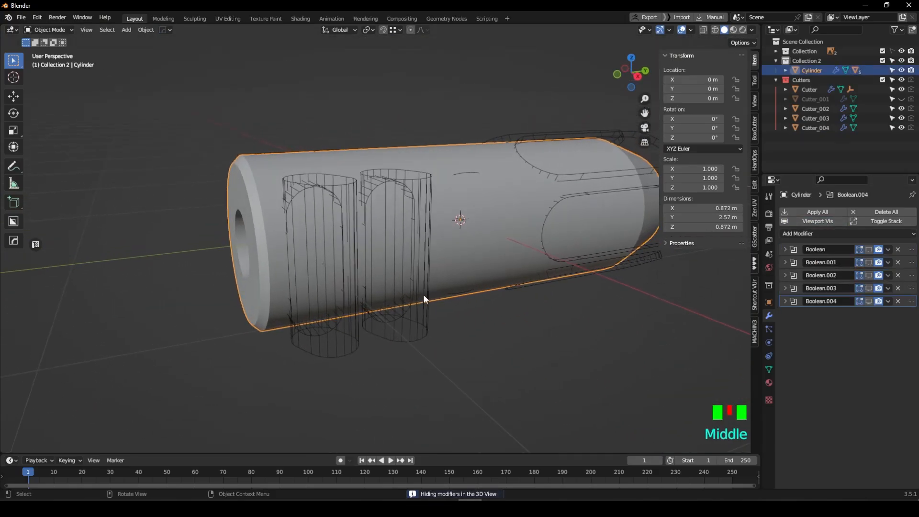
middle_click_drag(484, 302, 468, 350, "shift")
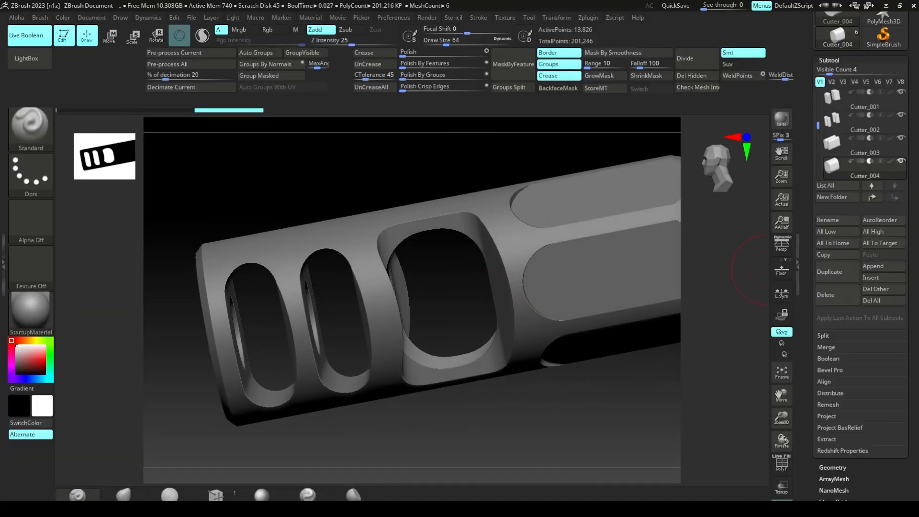
Make a Boolean mesh from the ZBrush subtools and load the resulting UMesh_Cylinder as the active tool
left_click(829, 283)
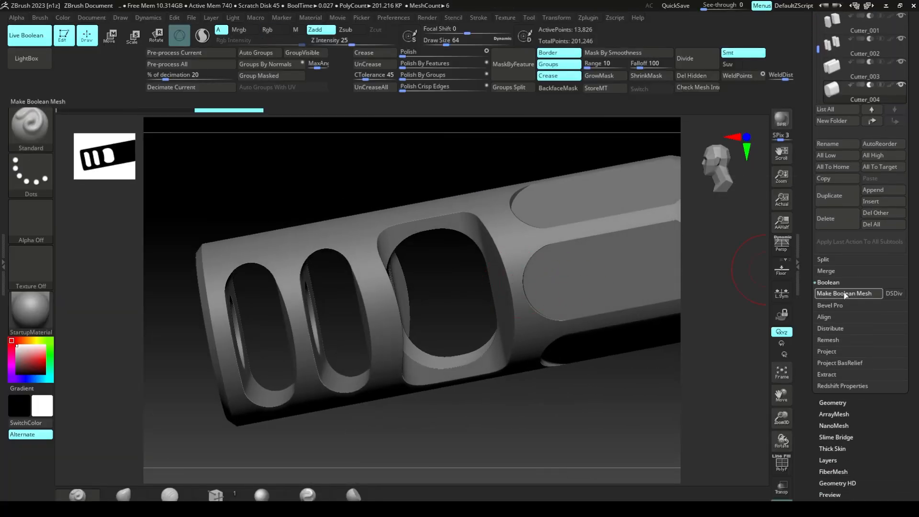
left_click(845, 294)
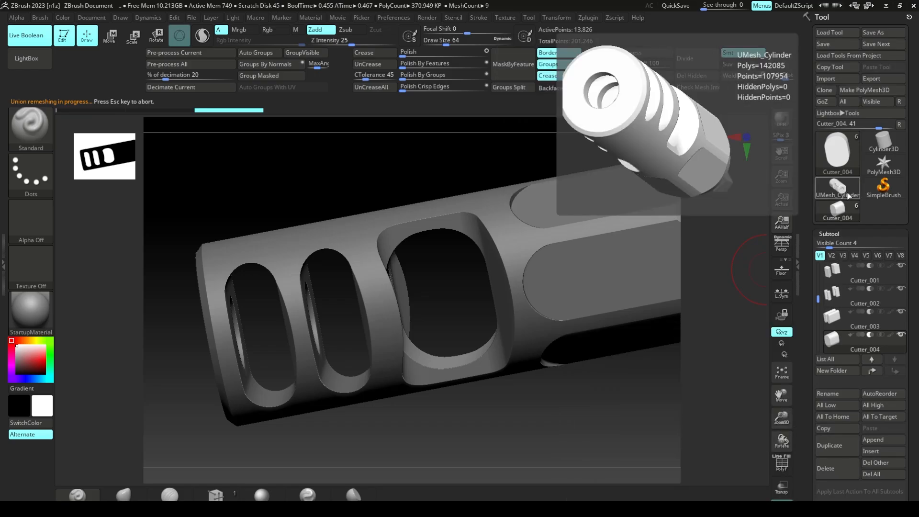
left_click(835, 192)
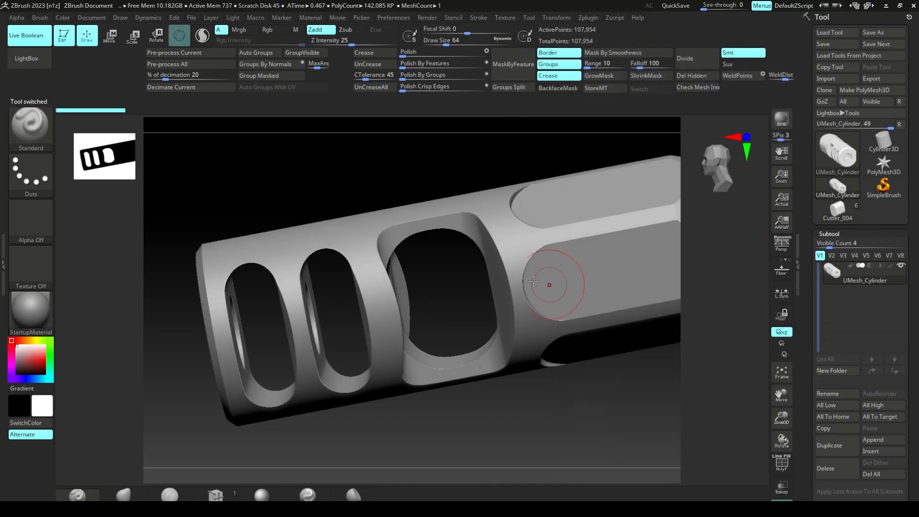
right_click_drag(546, 281, 544, 273)
right_click_drag(565, 308, 524, 283)
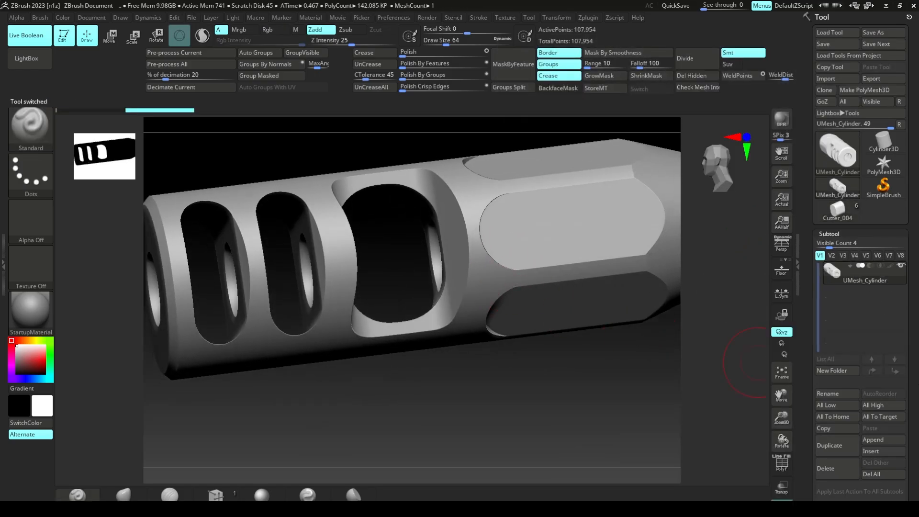
DynaMesh the merged muzzle brake at resolution 1064 and check its topology with the polyframe
left_click_drag(912, 364, 912, 83)
left_click(844, 371)
left_click_drag(872, 218, 872, 260)
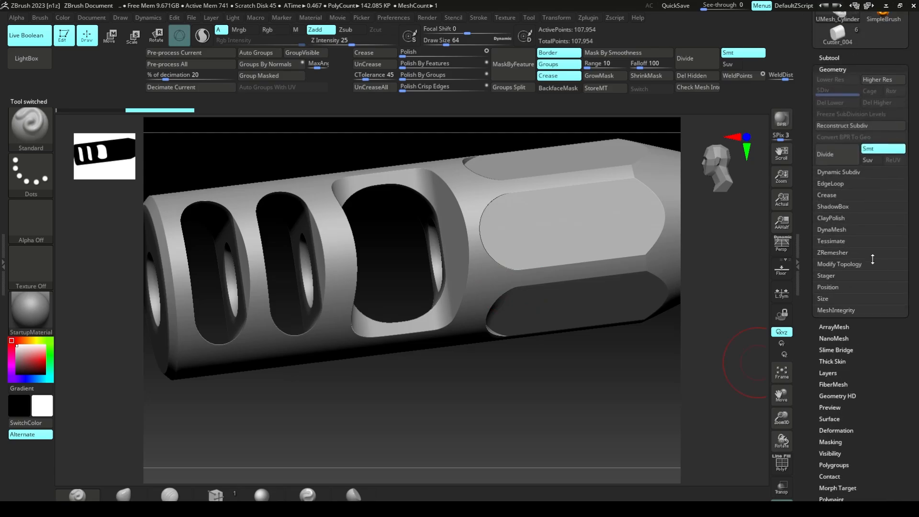
left_click(840, 232)
key("shift+f")
right_click_drag(538, 235, 539, 319, "ctrl")
right_click_drag(623, 287, 479, 278, "alt")
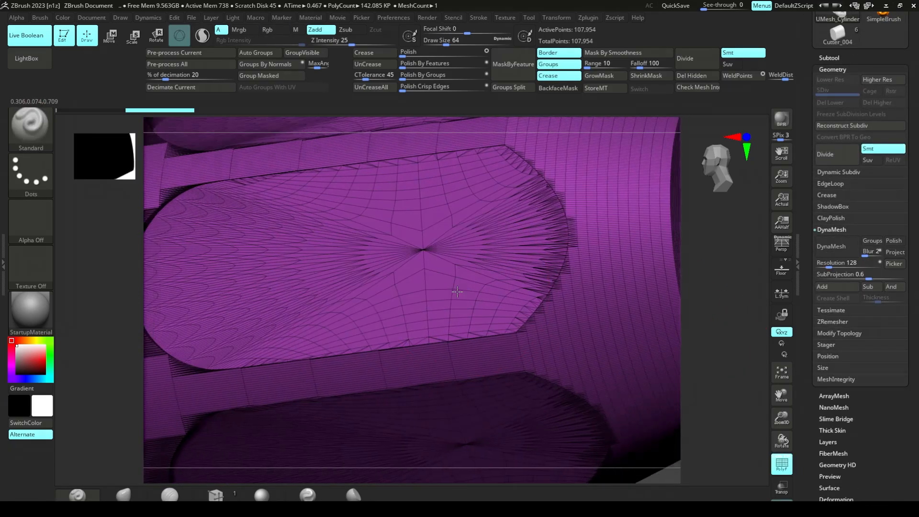
right_click_drag(587, 246, 603, 245)
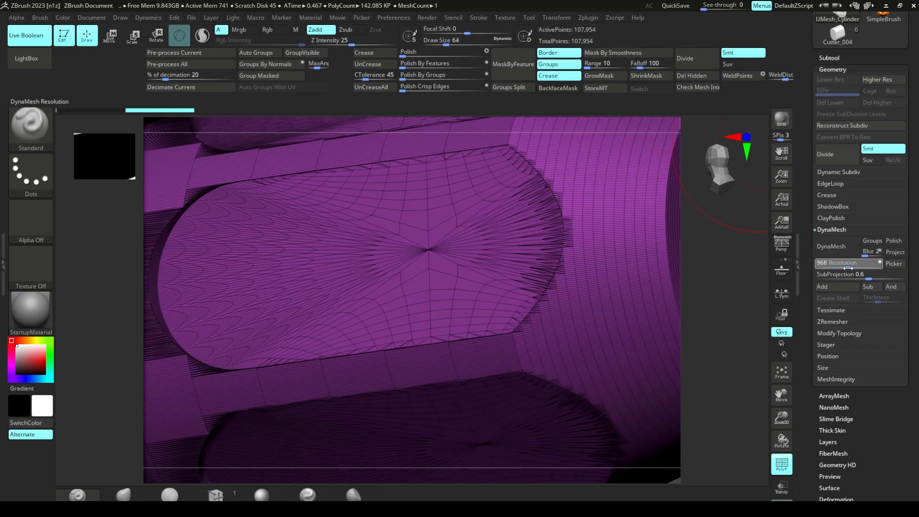
left_click(836, 247)
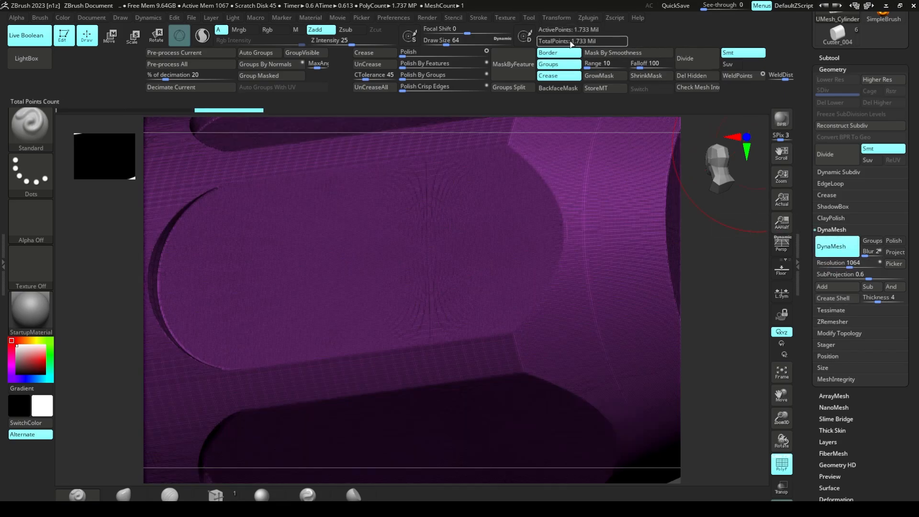
right_click_drag(553, 277, 558, 242)
key("shift+f")
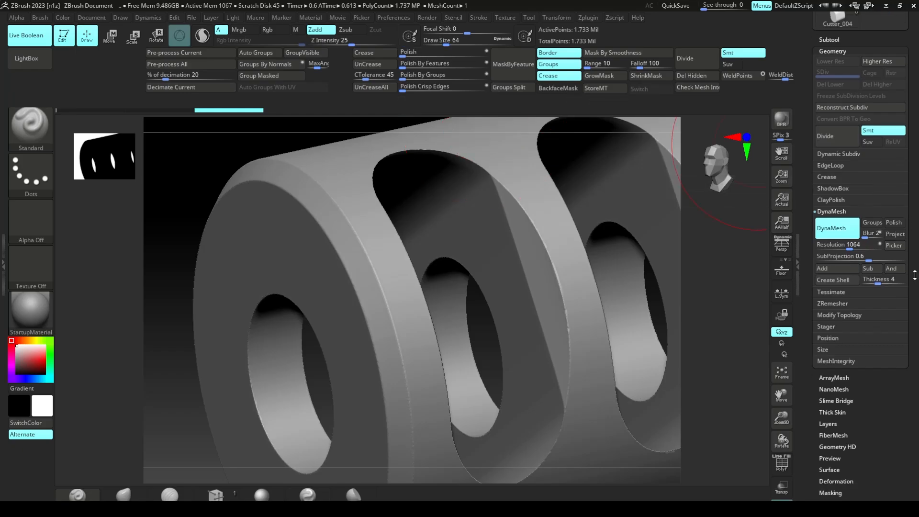
Soften the muzzle brake's edges with the Polish deformation and inspect the slots
left_click(836, 500)
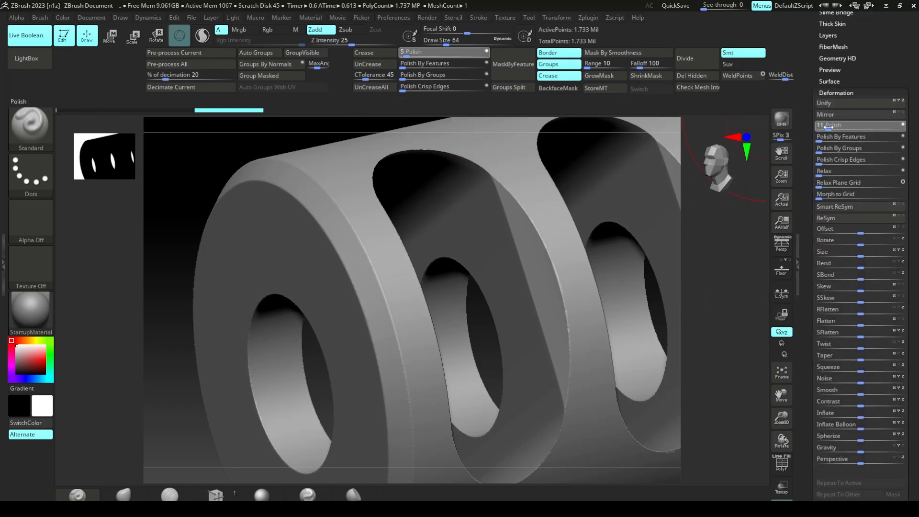
right_click_drag(481, 256, 345, 268, "alt")
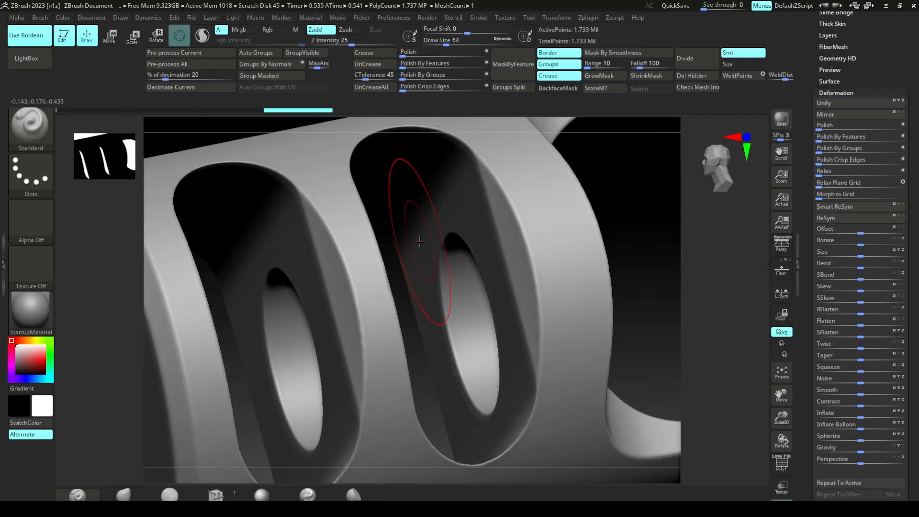
Undo the last polish and DynaMesh, and DynaMesh the muzzle brake again at resolution 1232
right_click_drag(518, 268, 517, 293, "ctrl")
key("ctrl+z")
key("ctrl+z")
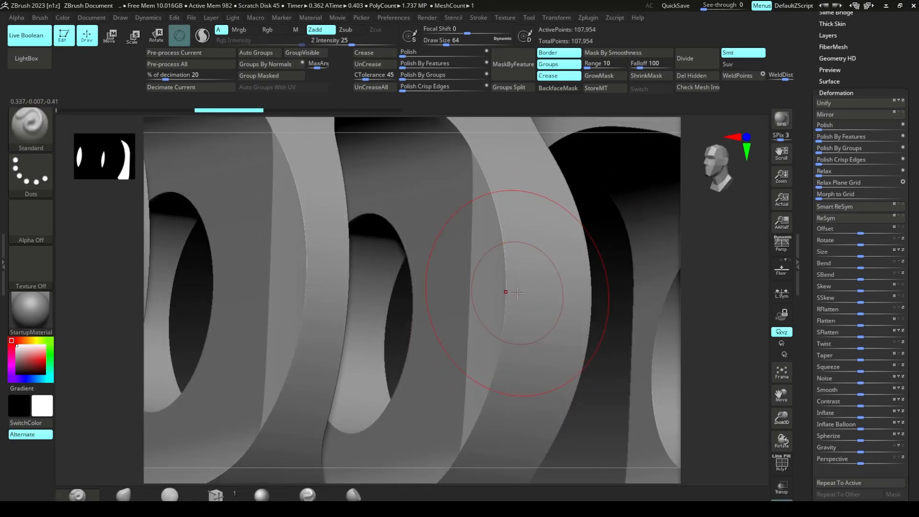
left_click_drag(914, 161, 918, 282)
left_click(841, 245)
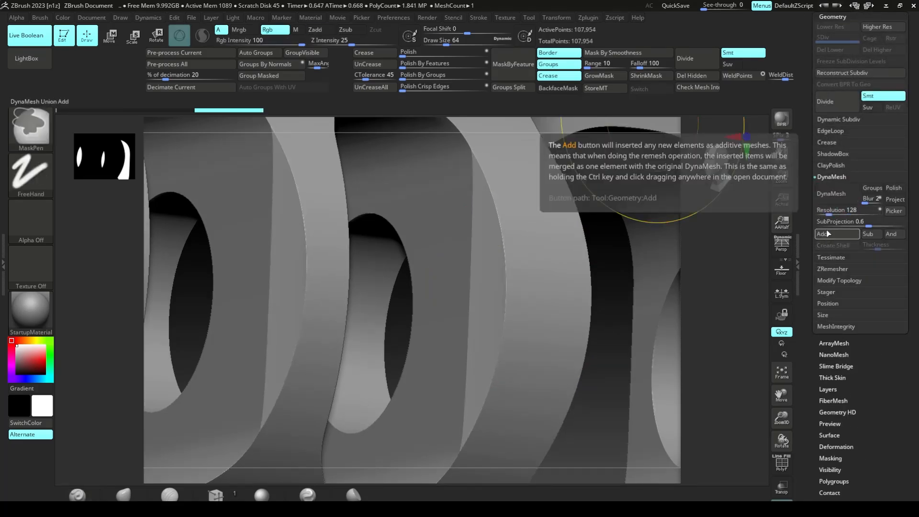
left_click_drag(845, 210, 851, 215)
left_click(830, 195)
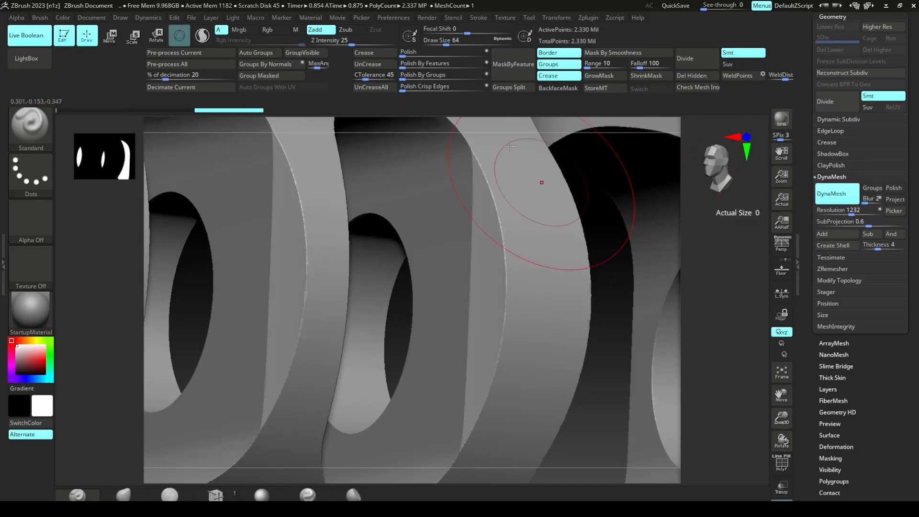
Soften the remeshed muzzle brake's edges with the Polish deformation and inspect it from the side
left_click_drag(419, 57, 419, 57)
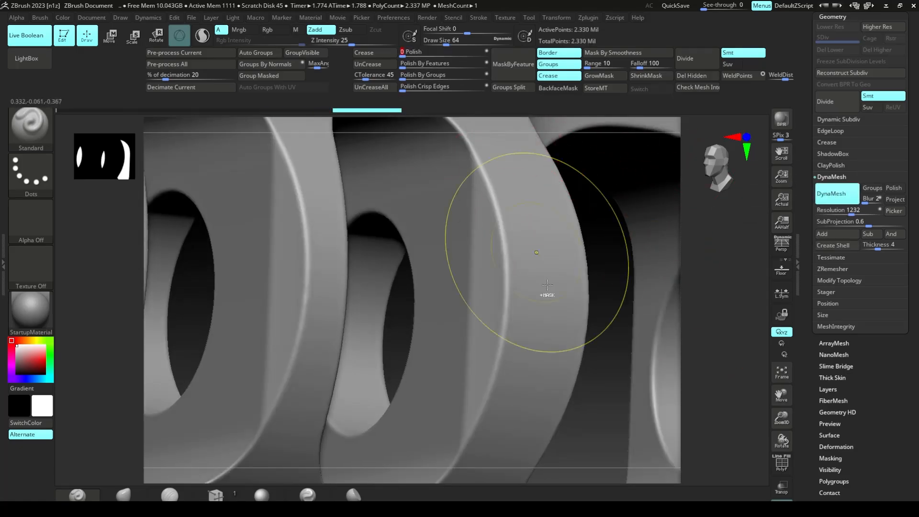
right_click_drag(546, 295, 551, 259, "ctrl")
right_click_drag(551, 258, 357, 248, "shift")
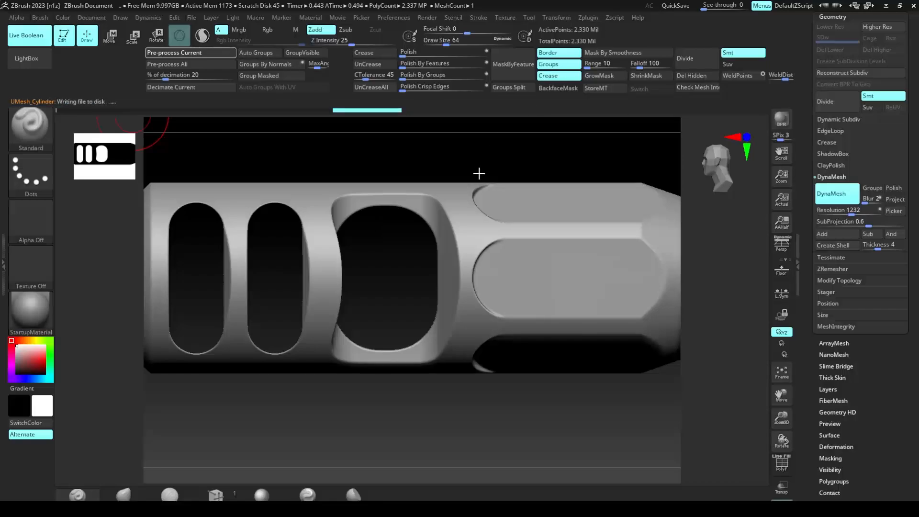
Pre-process the muzzle brake for decimation, set the decimation percentage to 15 and decimate it
left_click(588, 18)
left_click(624, 116)
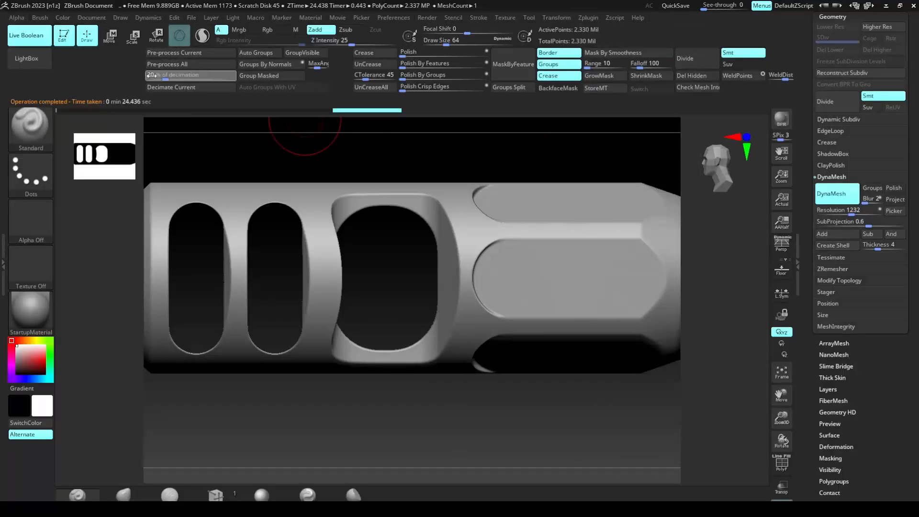
left_click(152, 76)
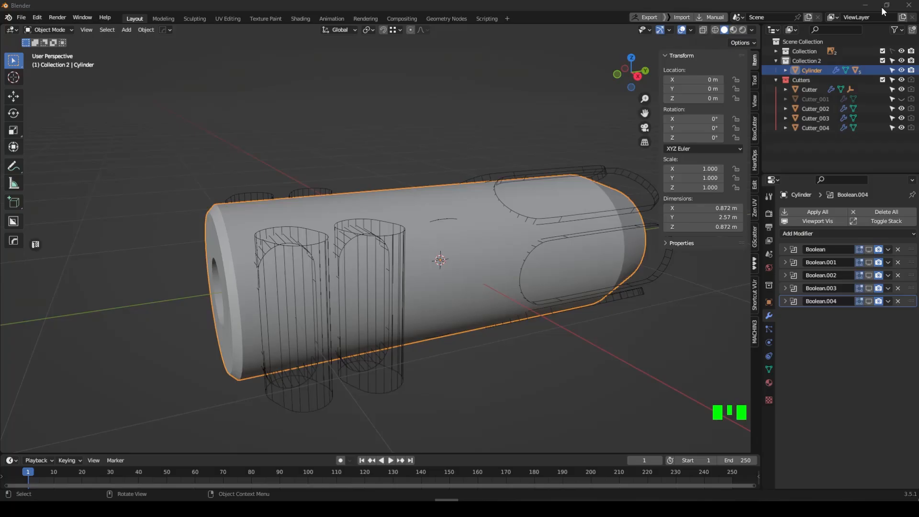
Switch back to Blender and remove the modifiers from all visible cutters, keeping the cylinder's Booleans
middle_click_drag(412, 249, 466, 235)
left_click_drag(206, 187, 448, 291)
middle_click_drag(448, 292, 479, 277)
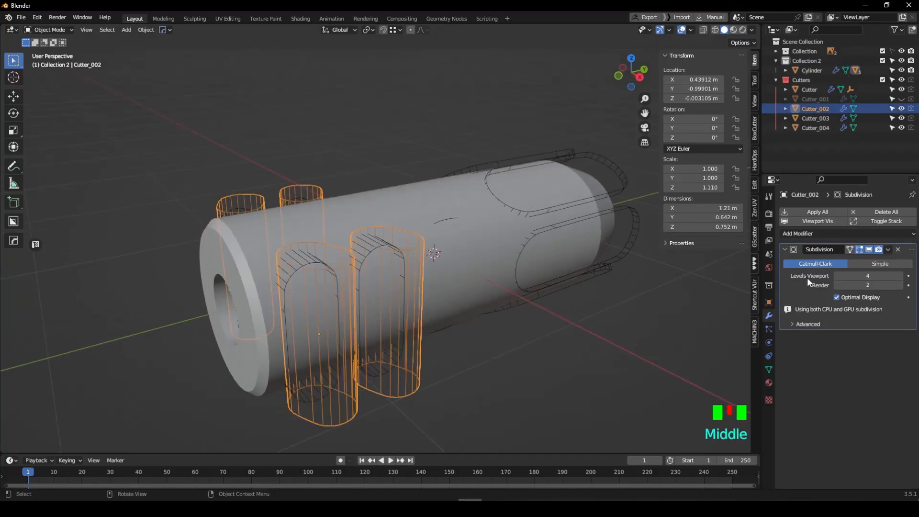
key("a")
middle_click_drag(420, 328, 426, 324)
left_click(883, 214)
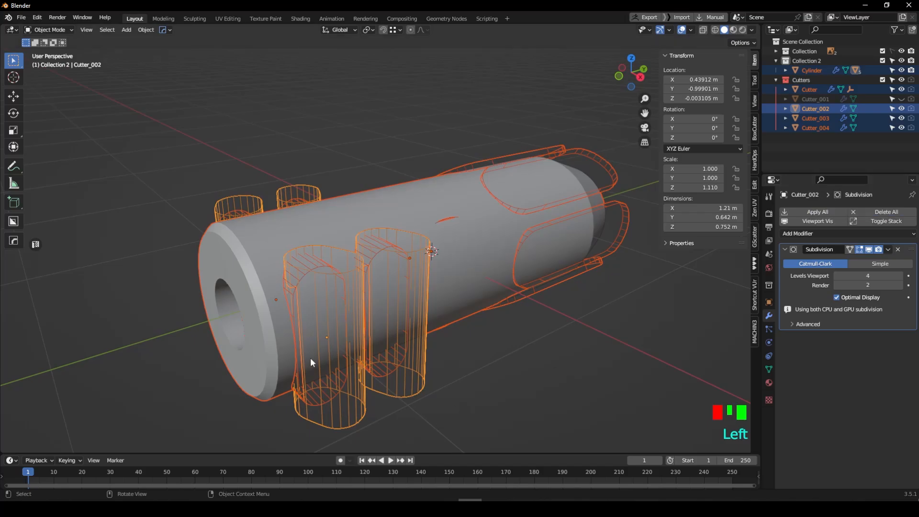
left_click(885, 215)
middle_click_drag(523, 346, 500, 349)
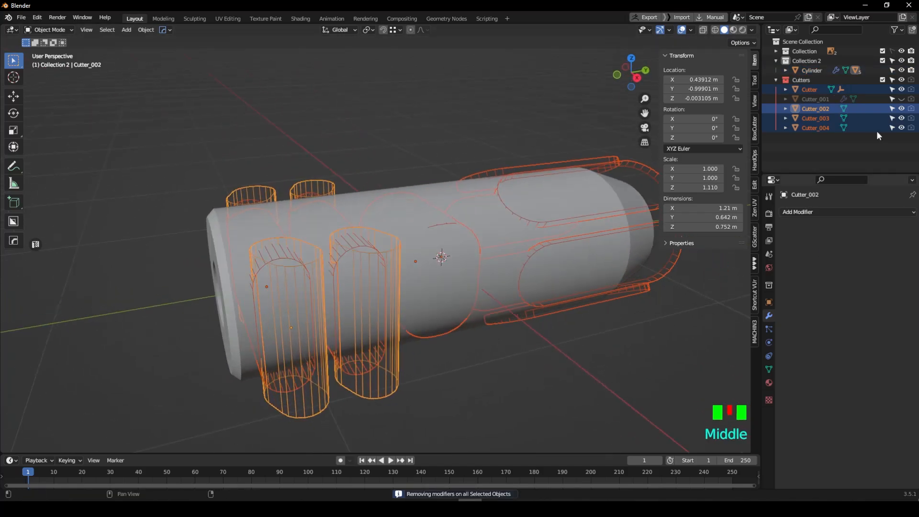
Hide the Cutters collection and turn the cylinder's Boolean modifiers back on in the viewport
left_click(902, 80)
left_click(536, 288)
middle_click_drag(536, 291, 473, 263)
left_click(818, 221)
Duplicate the cylinder in place and move the copy to a new collection named LP
key("shift+d")
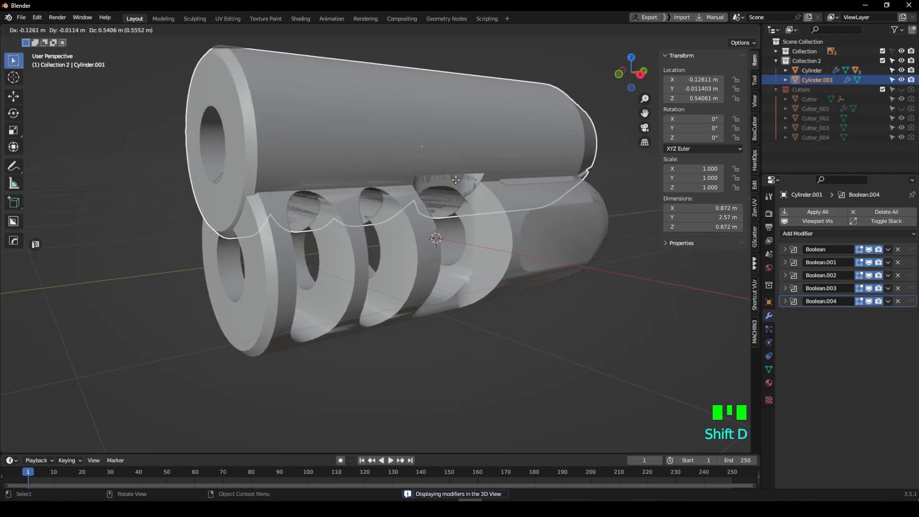
right_click(456, 180)
key("m")
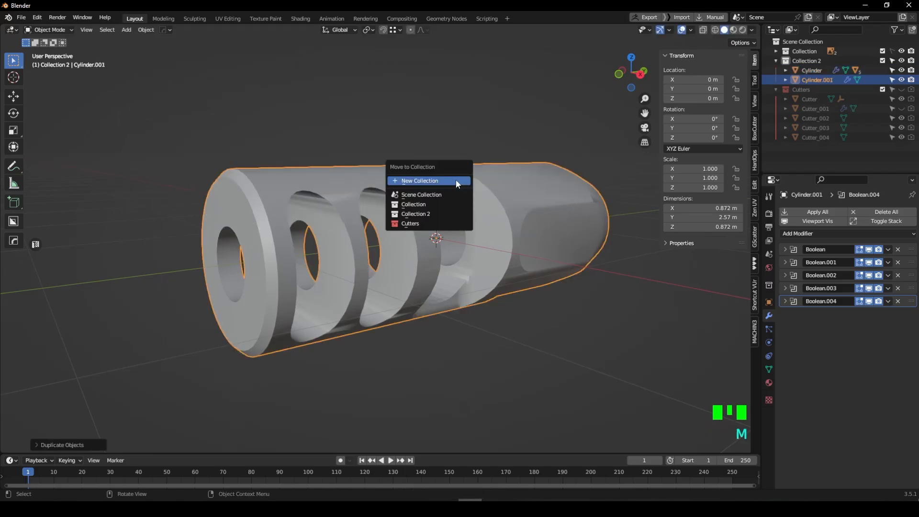
left_click(411, 182)
key("Return")
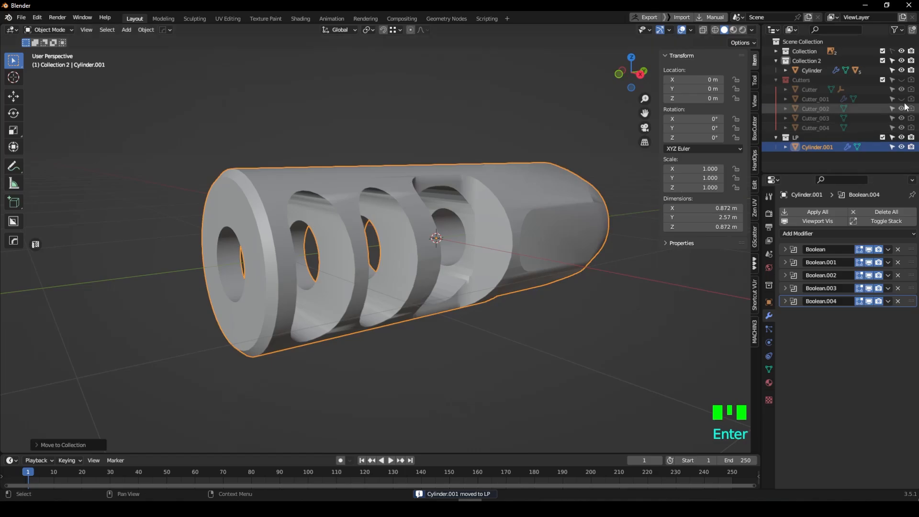
Hide the LP collection, delete the original cylinder and make Collection 2 the active collection
left_click(902, 137)
left_click(538, 182)
middle_click_drag(584, 178, 510, 185)
middle_click_drag(510, 186, 528, 245, "shift")
left_click(875, 212)
middle_click_drag(374, 254, 482, 263, "shift")
key("Delete")
left_click(795, 61)
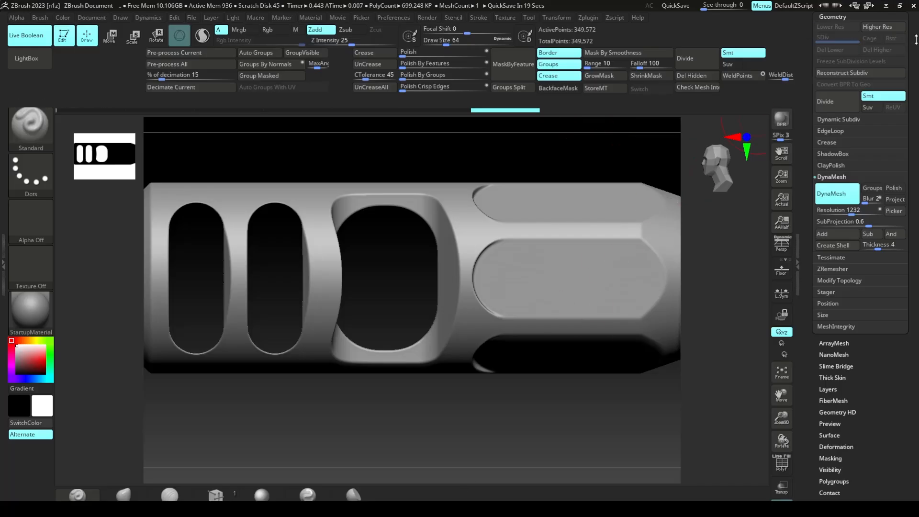
Send the decimated muzzle brake from ZBrush to Blender and shade it smooth
left_click_drag(917, 40, 915, 269)
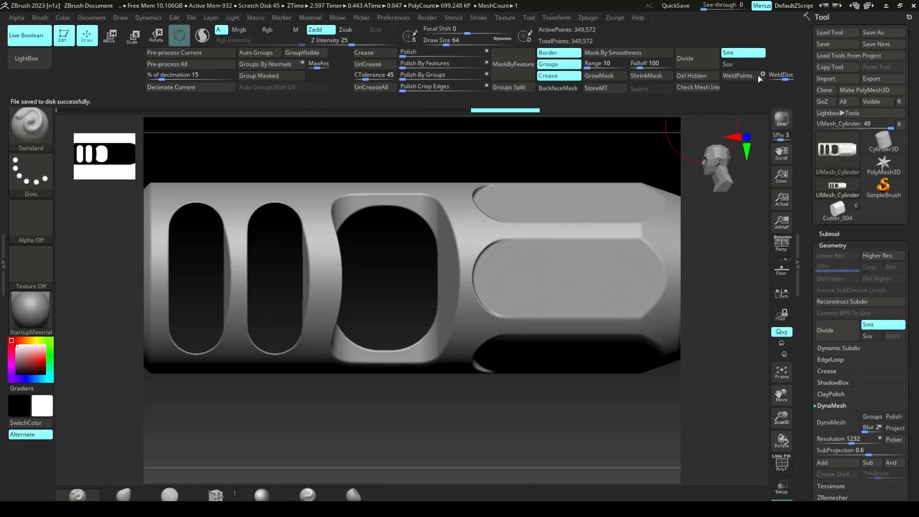
left_click(886, 6)
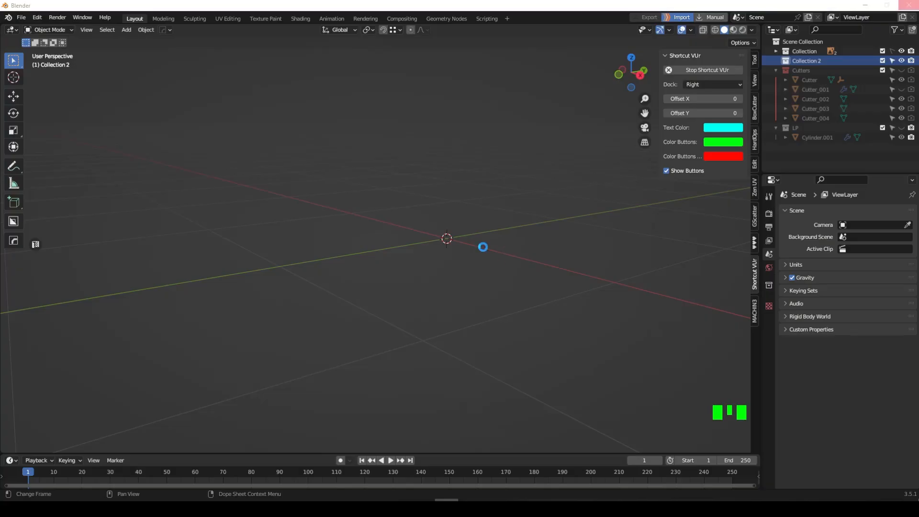
middle_click_drag(484, 248, 458, 248)
middle_click_drag(457, 248, 412, 265, "shift")
scroll(450, 253, "up", 4)
right_click(450, 252)
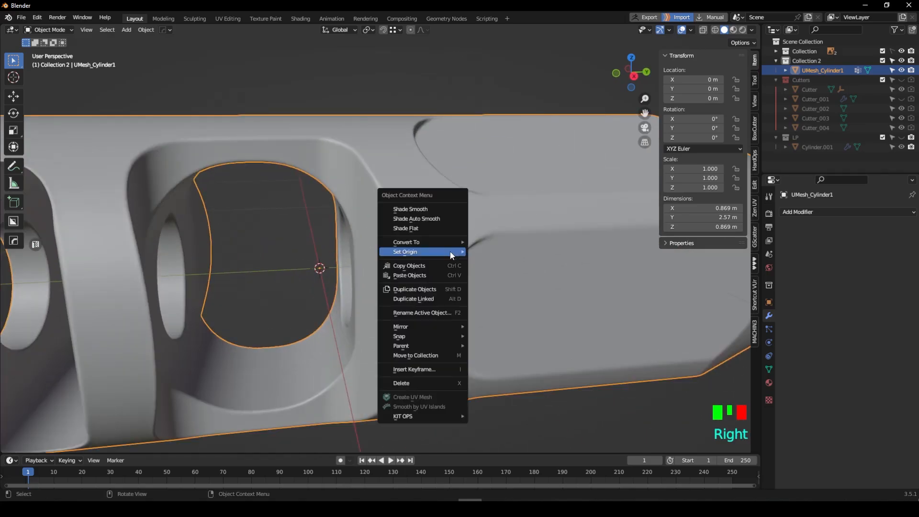
left_click(411, 209)
Change the solid-view studio lighting and apply the Eevee HQ viewport preset to view the high-poly muzzle brake
mouse_move(411, 209)
middle_mouse_down()
mouse_move(465, 242)
mouse_move(471, 286)
middle_mouse_up()
scroll(454, 239, "down", 9)
scroll(407, 277, "up", 3)
left_click(753, 30)
left_click(703, 136)
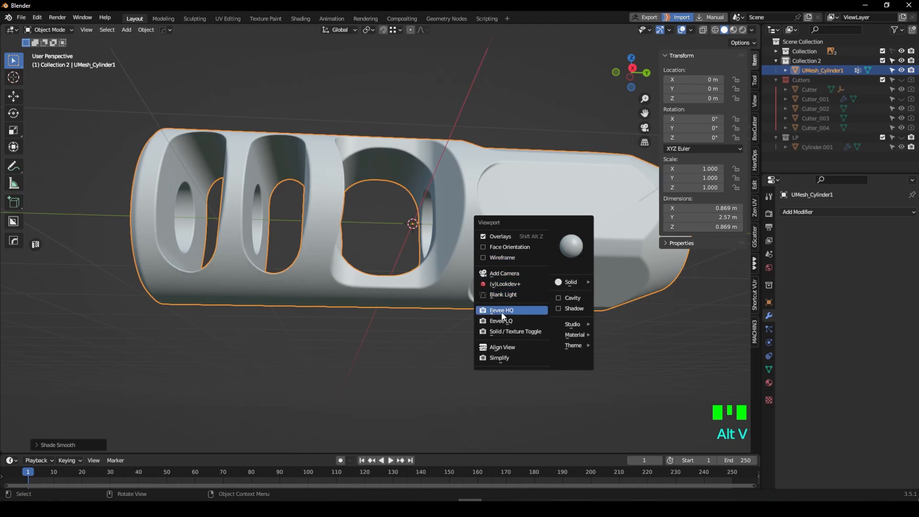
left_click(502, 312)
middle_click_drag(493, 306, 518, 292)
Rename Collection 2 to HP, hide it and show the LP collection
left_click(802, 62)
key("F2")
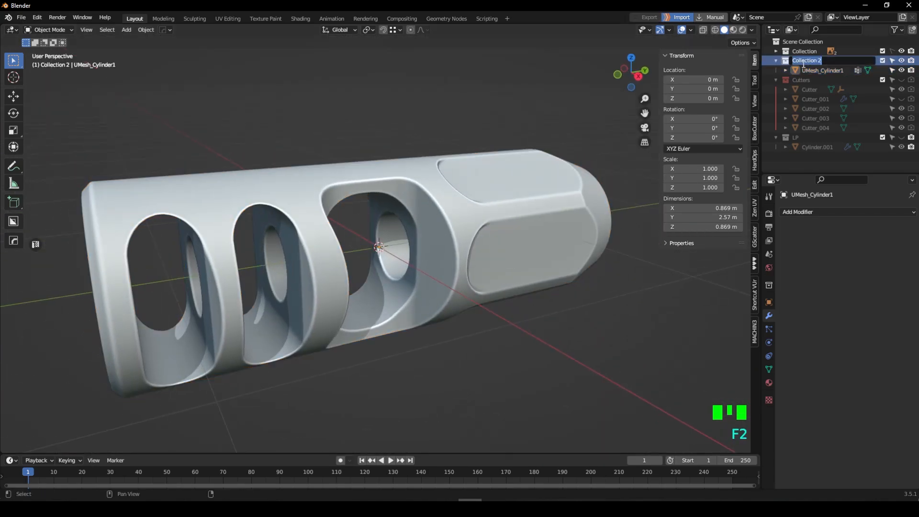
type("HP")
key("Return")
left_click(902, 60)
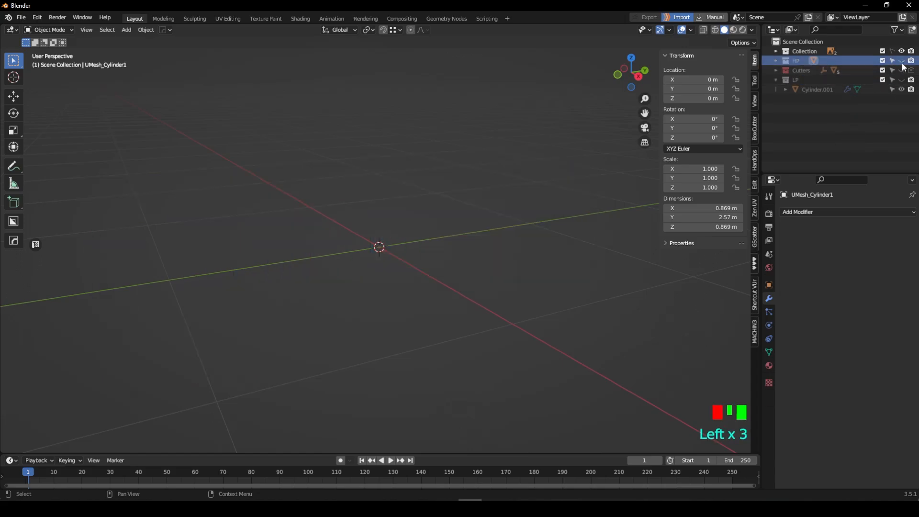
left_click(902, 80)
Try to apply all Boolean modifiers on the low-poly cylinder and check its mesh in Edit Mode
middle_click_drag(577, 210, 544, 199)
left_click(479, 213)
middle_click_drag(411, 237, 461, 263, "shift")
left_click(826, 211)
scroll(544, 242, "up", 2)
key("Tab")
key("ctrl+z")
key("ctrl+z")
key("ctrl+z")
key("ctrl+z")
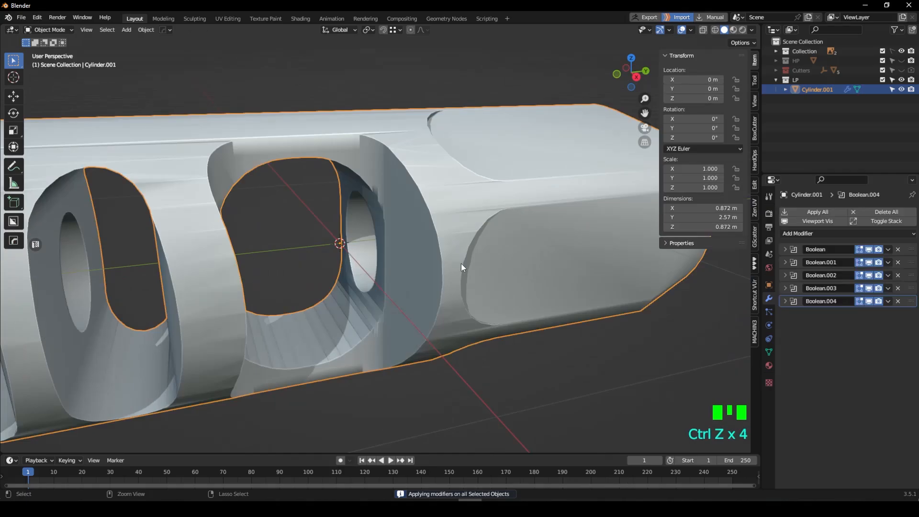
Reveal the large slot's cutter through the HardOps Boolean tools and delete its Subdivision modifier
key("q")
left_click(421, 259)
left_click(421, 259)
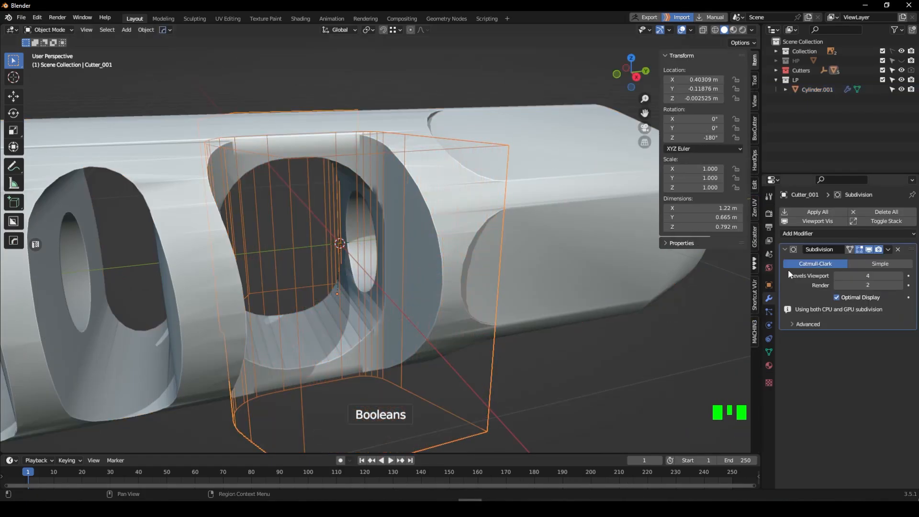
left_click(879, 217)
Try applying the low-poly cylinder's Booleans with the unsubdivided cutter and inspect the large slot's geometry
middle_click_drag(474, 285, 432, 274)
key("alt+v")
left_click(618, 266)
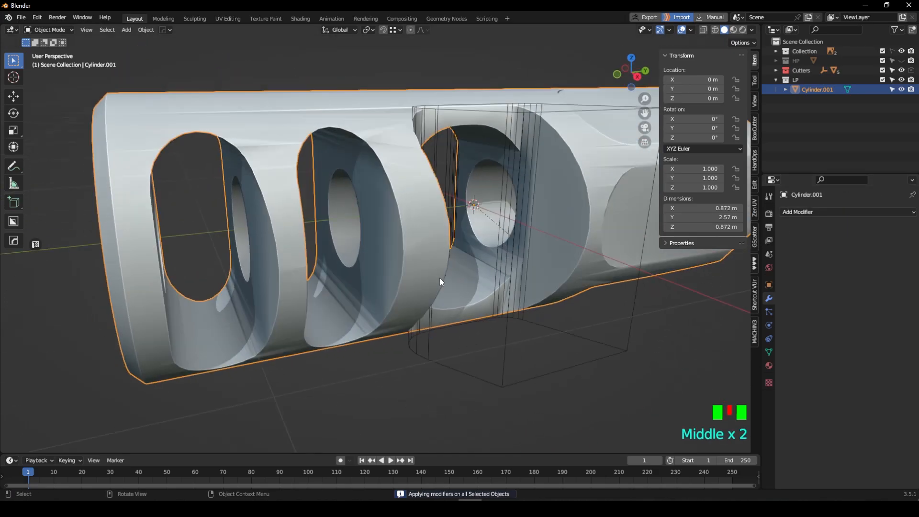
left_click(475, 317)
key("Tab")
middle_click_drag(466, 313, 557, 286)
key("ctrl+z")
key("ctrl+z")
key("ctrl+z")
key("ctrl+z")
key("ctrl+z")
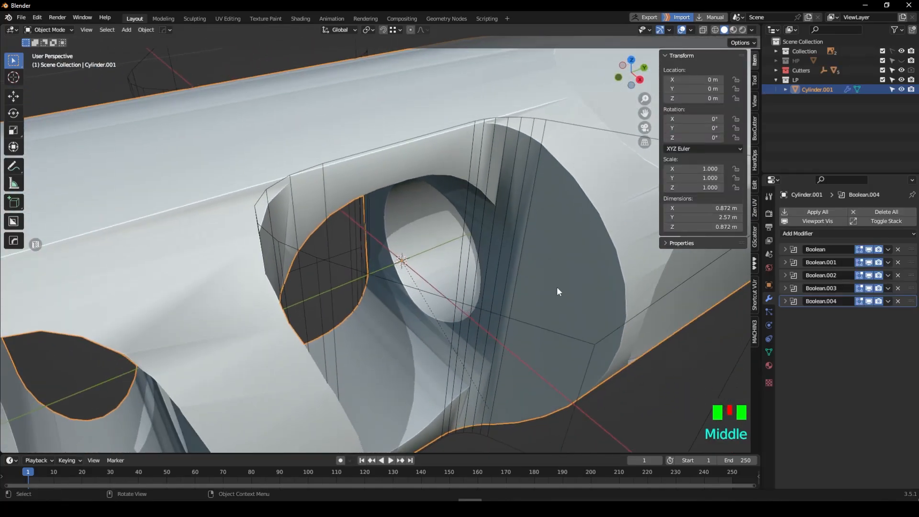
Dissolve the surplus vertical edges on the rounded corners of the large slot's cutter
scroll(520, 269, "down", 3)
left_click(593, 349)
left_click(532, 281)
scroll(493, 235, "up", 3)
middle_click_drag(490, 229, 470, 266, "shift")
scroll(450, 273, "up", 1)
key("Tab")
key("2")
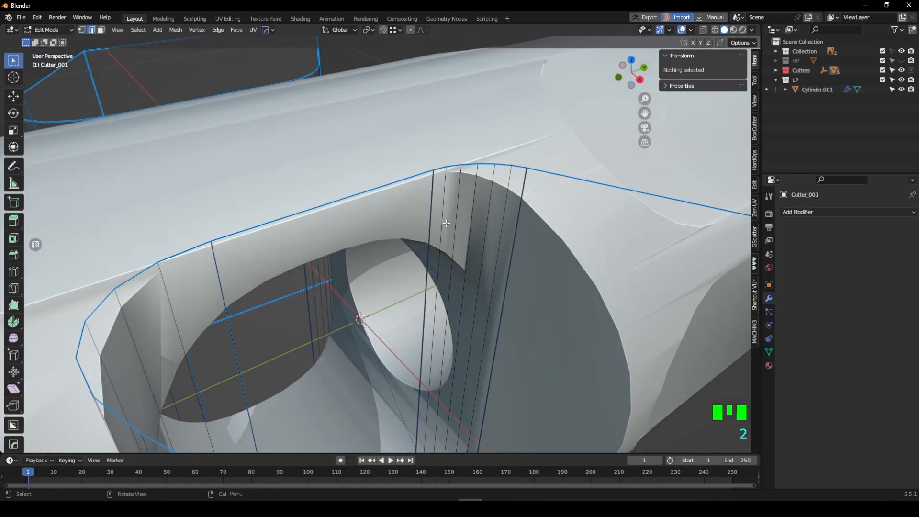
key("ctrl+x")
scroll(499, 219, "down", 3)
scroll(403, 240, "up", 3)
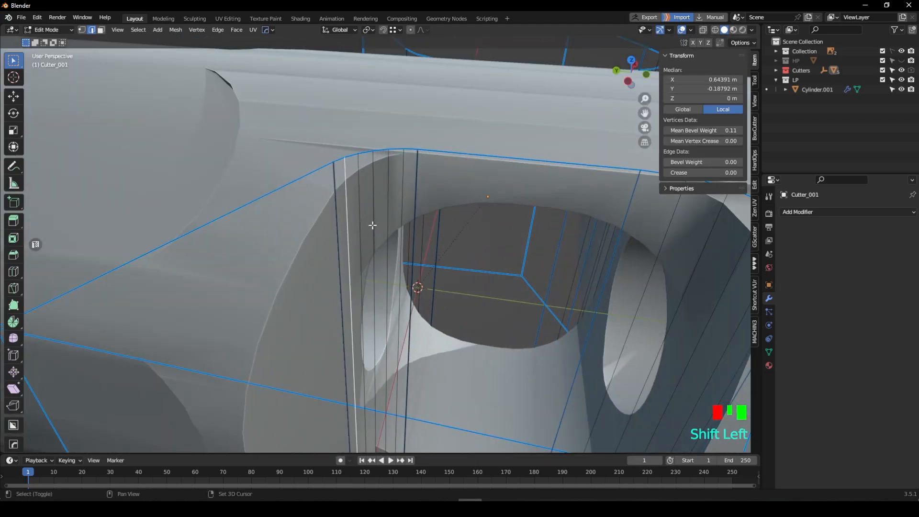
middle_click_drag(411, 225, 378, 260)
key("Tab")
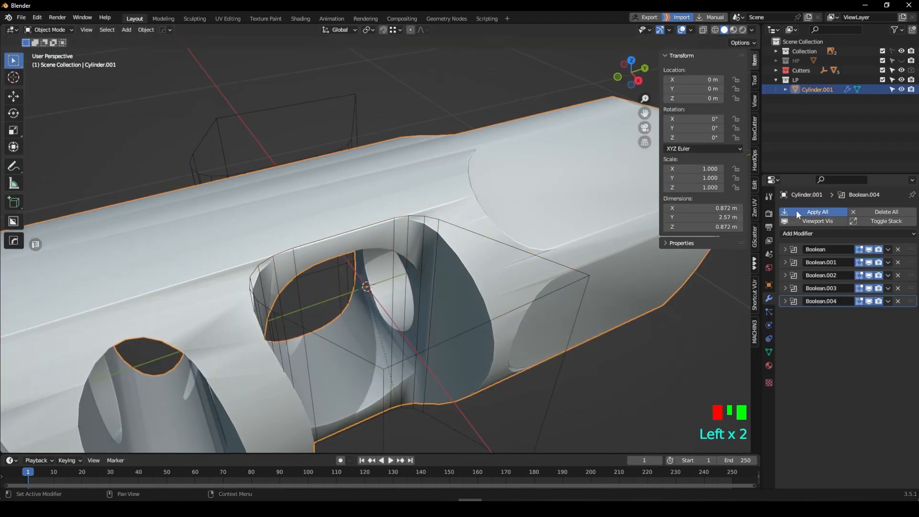
Apply all Boolean modifiers on the low-poly cylinder, hide the cutters and check the mesh in Edit Mode
scroll(490, 306, "down", 4)
middle_click_drag(490, 306, 539, 263)
key("Tab")
scroll(468, 252, "up", 3)
scroll(517, 287, "up", 2)
scroll(540, 263, "down", 4)
middle_click_drag(422, 267, 458, 238)
Try to box-select one half of the cylinder's faces in a wireframe front view
key("shift+z")
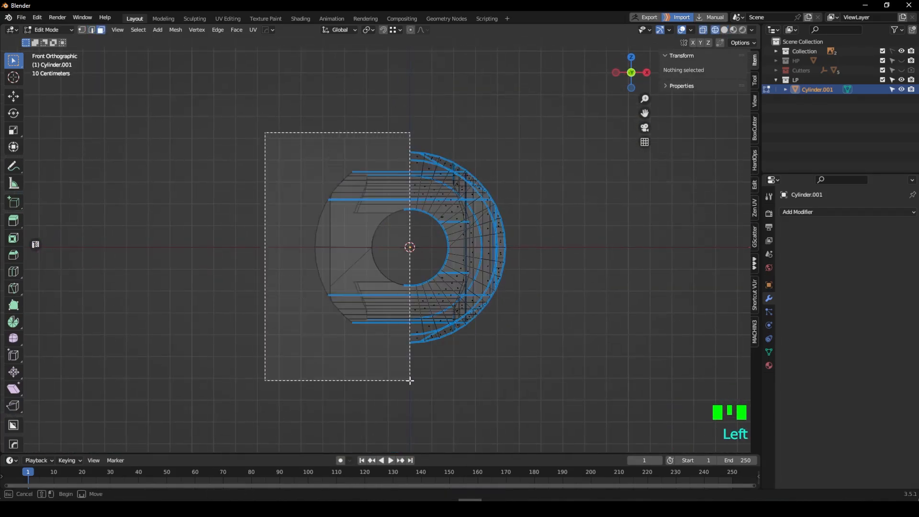
left_click_drag(409, 380, 410, 381)
key("shift+z")
mouse_move(410, 364)
middle_mouse_down()
mouse_move(527, 352)
mouse_move(431, 354)
middle_mouse_up()
Bisect the low-poly cylinder across the X axis with the HardOps mirror gizmo
key("Tab")
key("alt+x")
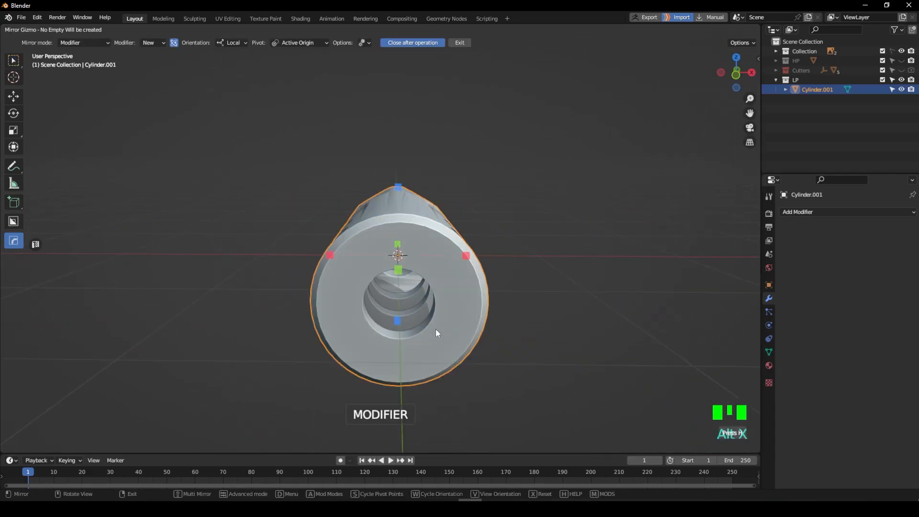
key("x")
left_click(376, 363)
left_click(467, 256)
Delete the upper and lower cap faces on the half cylinder's cut plane
middle_click_drag(446, 286, 497, 227)
key("Tab")
key("3")
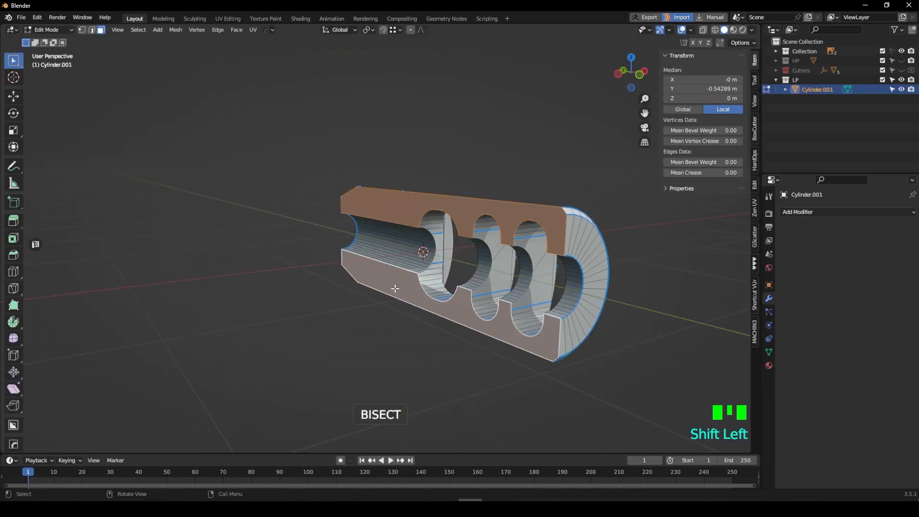
key("x")
key("f")
middle_click_drag(522, 292, 377, 305)
Connect the corner vertices of two adjacent side flats with an edge where their rounded ends begin
key("Tab")
scroll(437, 321, "up", 3)
key("Tab")
middle_click_drag(437, 321, 400, 240, "shift")
scroll(499, 198, "up", 3)
key("1")
left_click(499, 198)
key("KP_Decimal")
scroll(500, 198, "down", 20)
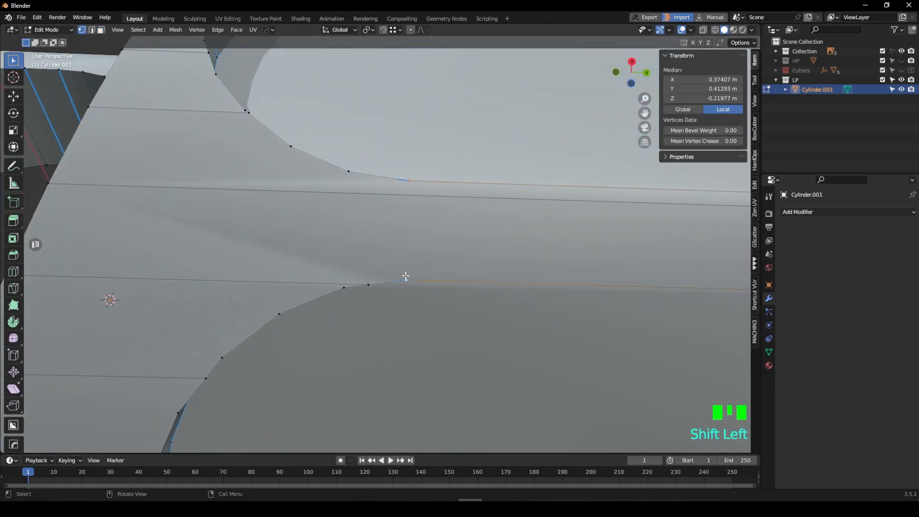
key("j")
Turn on vertex auto-merging and merge the doubled vertices at the start of the side flat's rounded end
middle_click_drag(406, 277, 407, 183)
key("g")
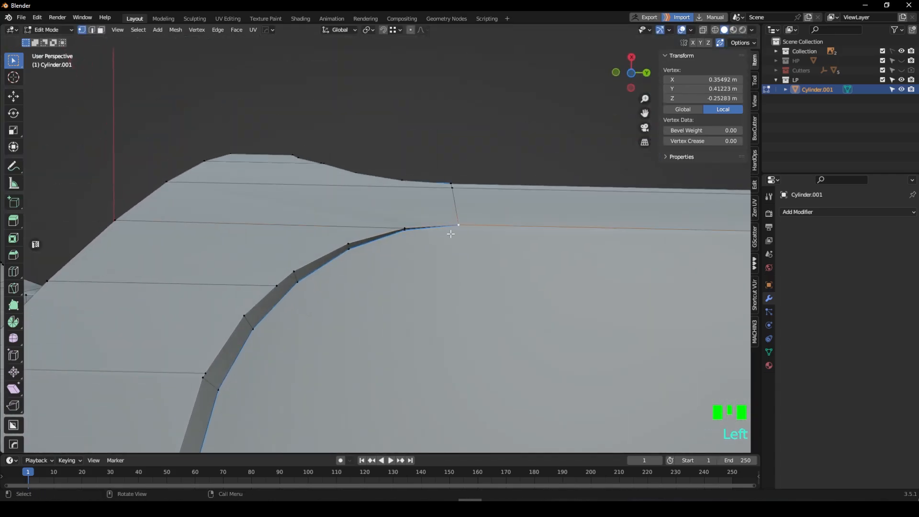
middle_click_drag(451, 235, 404, 337)
scroll(383, 244, "up", 2)
left_click(331, 243)
scroll(332, 245, "down", 14)
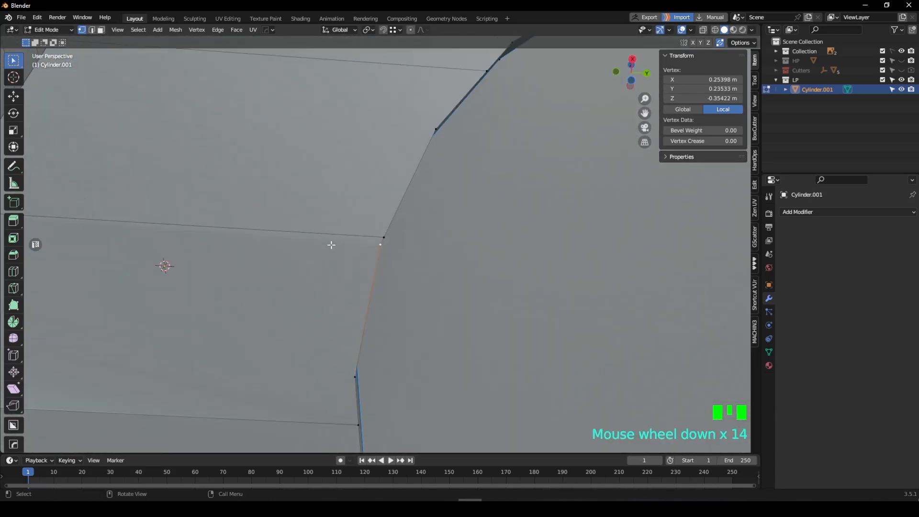
Merge the stray vertices along the lower side flat's rounded end by moving them onto their neighbouring vertices
scroll(331, 245, "down", 3)
left_click(378, 236)
middle_click_drag(378, 236, 369, 269, "shift")
scroll(396, 216, "down", 2)
left_click(377, 235)
middle_click_drag(369, 268, 375, 247, "shift")
left_click(375, 248)
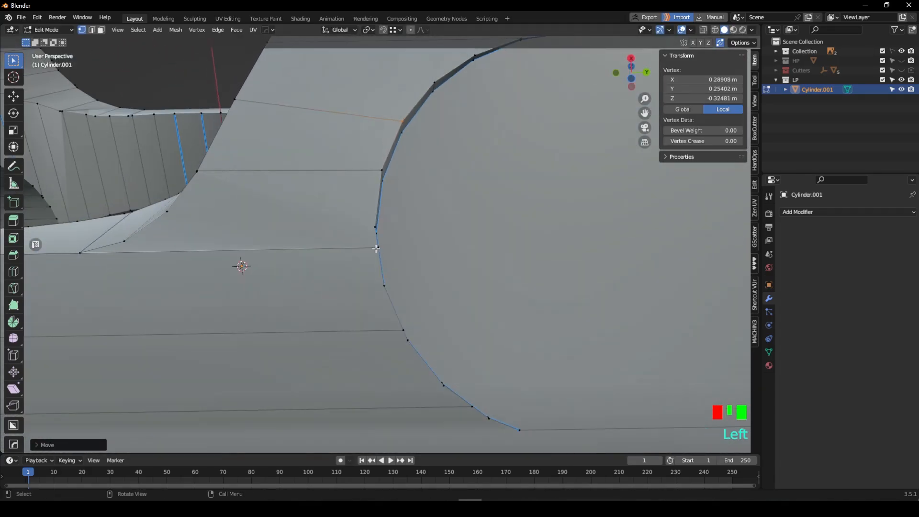
key("g")
left_click(378, 287)
scroll(369, 282, "down", 5)
scroll(369, 282, "up", 3)
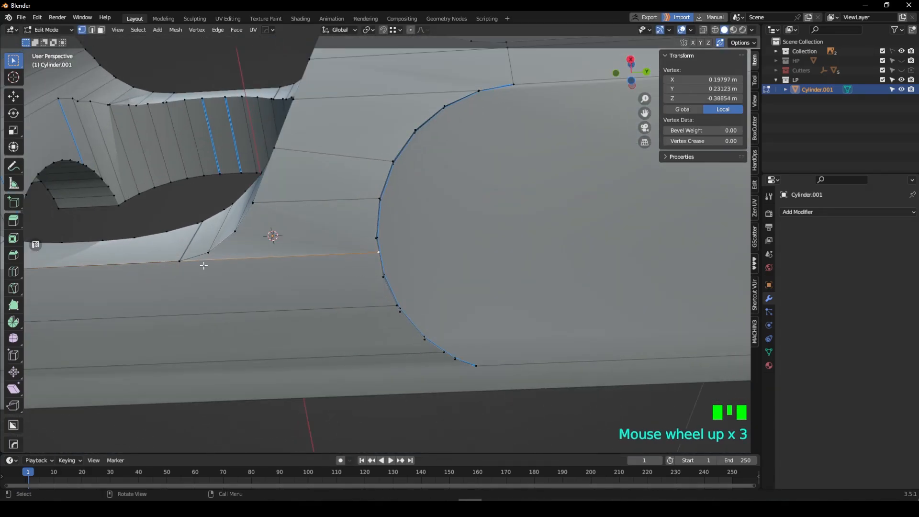
Subdivide the long edge beside the large slot and snap the new vertices onto the slot's two lower corners
left_click(229, 265)
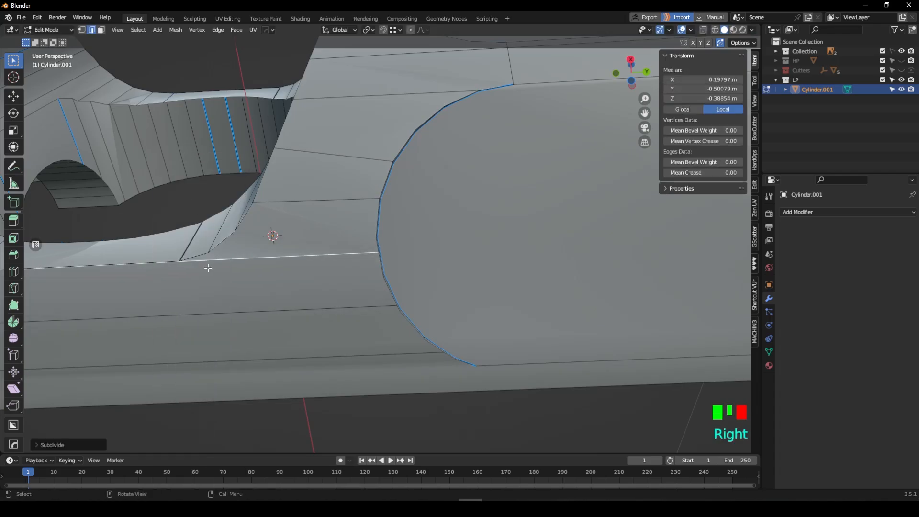
middle_click_drag(207, 265, 268, 273)
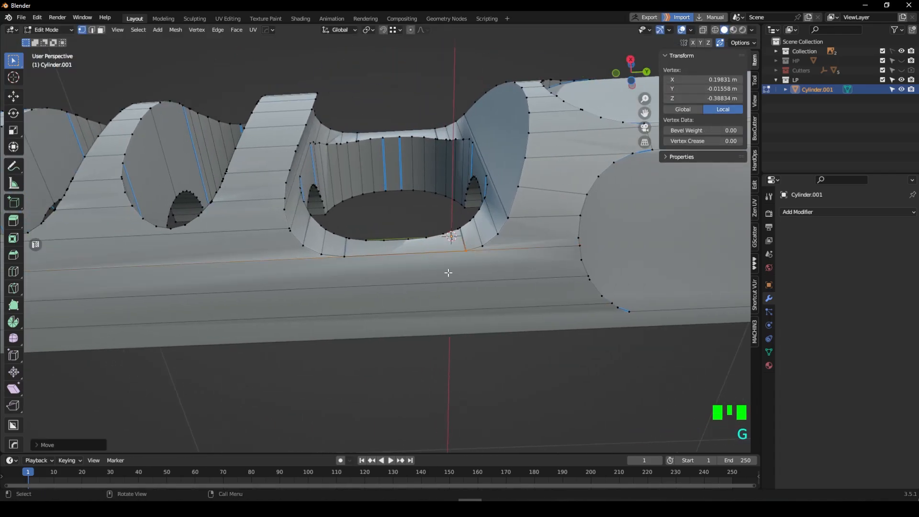
key("2")
left_click(288, 260)
right_click(288, 262)
left_click(222, 195)
key("1")
left_click(195, 269)
scroll(383, 270, "up", 3)
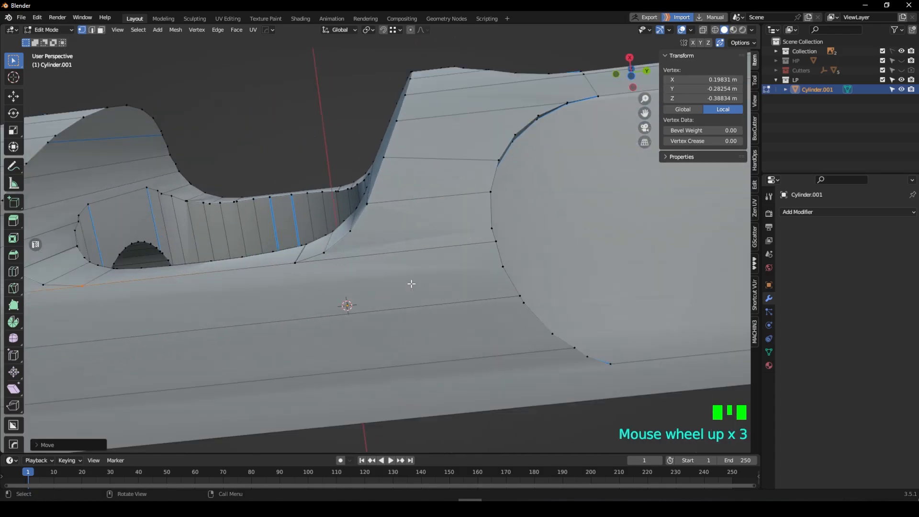
Knife a straight cut from the slot's lower corner to the half cylinder's cut plane and dissolve the edge between that corner and the flat
mouse_move(412, 281)
middle_mouse_down("shift")
mouse_move(426, 322)
mouse_move(390, 312)
mouse_move(476, 288)
mouse_move(409, 267)
middle_mouse_up("shift")
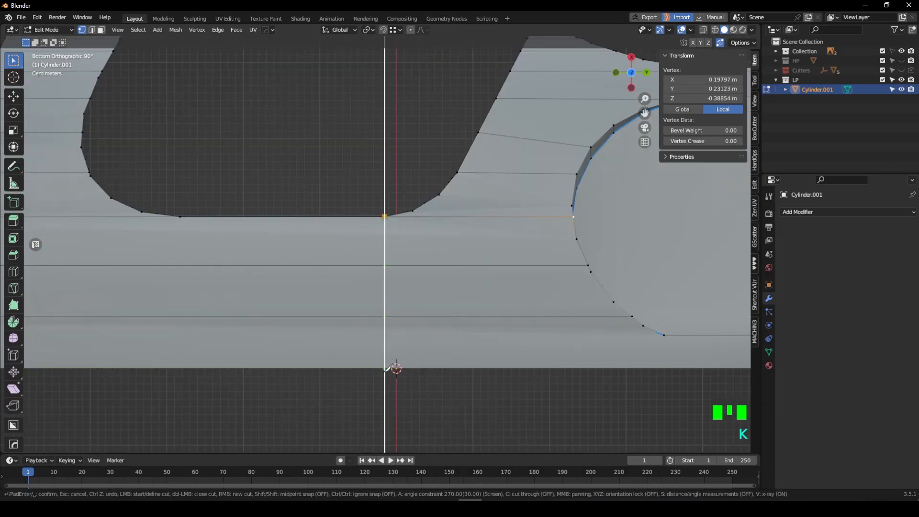
middle_click_drag(467, 241, 459, 316)
middle_click_drag(460, 316, 426, 278, "shift")
key("2")
left_click(415, 266)
key("ctrl+x")
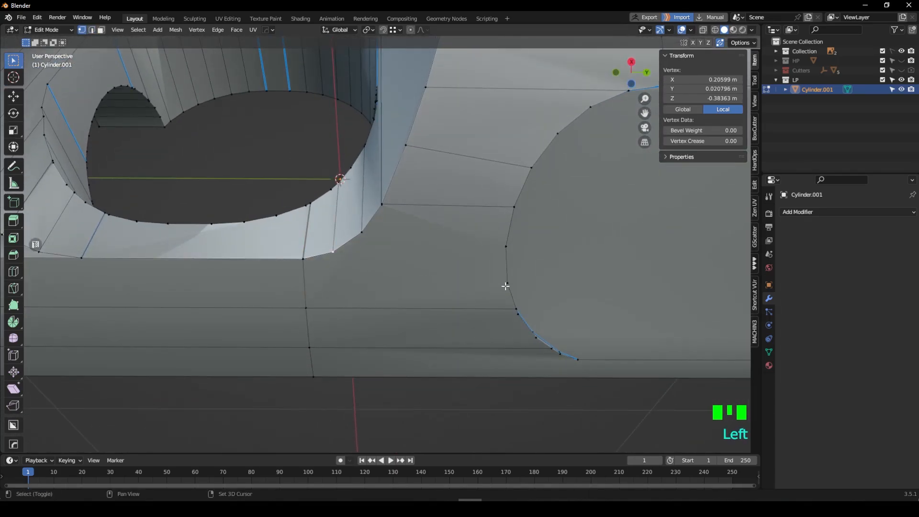
Connect the slot's lower corner curve to the flat's rounded end with an edge and merge the doubled vertices around it
left_click(385, 207)
key("g")
middle_click_drag(385, 206, 397, 277)
left_click(416, 203)
scroll(411, 292, "up", 3)
middle_click_drag(398, 278, 379, 330, "shift")
left_click(339, 251)
key("g")
left_click(338, 248)
middle_click_drag(337, 235, 405, 206, "shift")
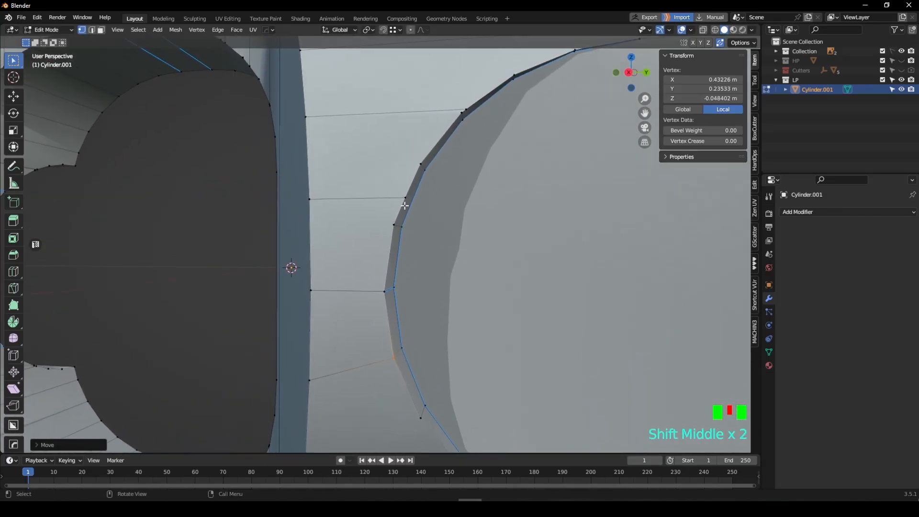
Merge the doubled vertices on the upper half of the middle side flat's rounded end
middle_click_drag(464, 183, 393, 224)
left_click(393, 223)
middle_click_drag(452, 207, 482, 220)
left_click(487, 156)
key("g")
left_click(471, 198, "ctrl")
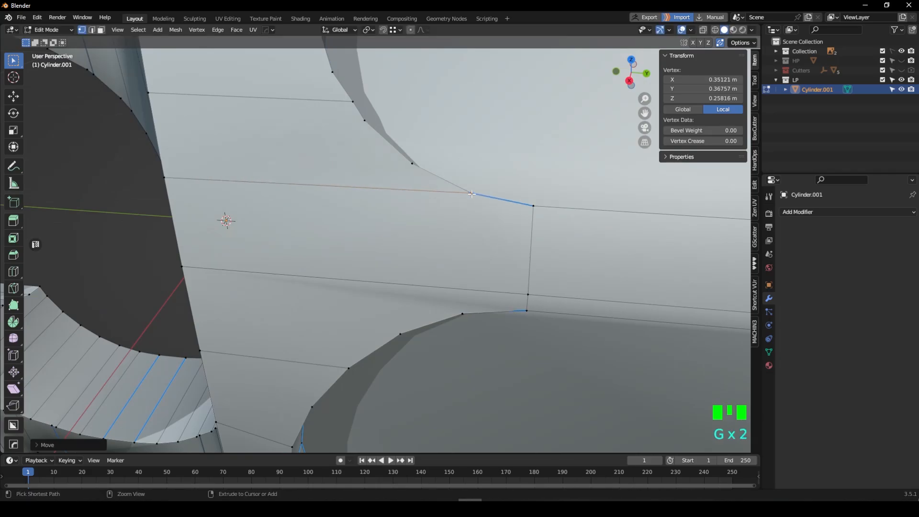
Connect the rounded ends of the middle and upper side flats with edges across the strip between them
left_click(460, 310, "shift")
key("j")
middle_click_drag(480, 311, 383, 311)
middle_click_drag(382, 312, 380, 284, "shift")
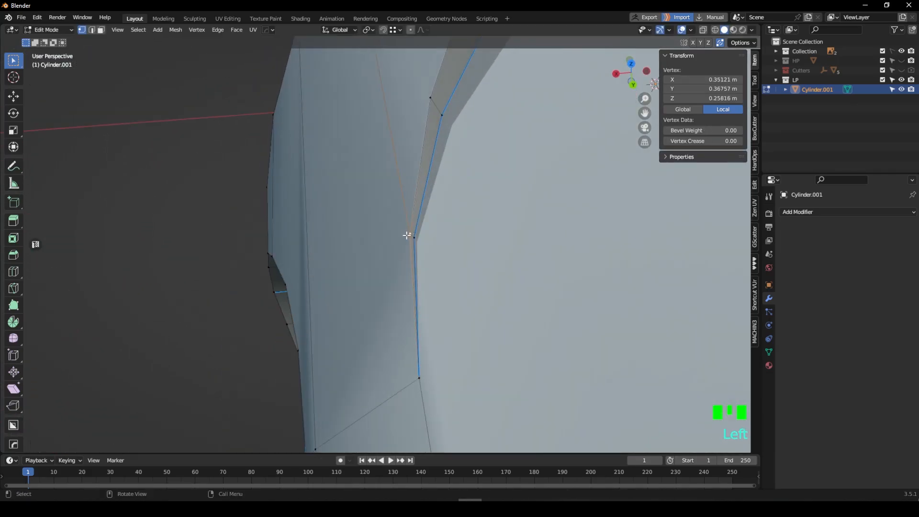
middle_click_drag(407, 236, 482, 229)
left_click(505, 161, "shift")
key("j")
Merge the doubled vertices along the upper side flat's rounded end by snapping them onto neighbouring vertices
middle_click_drag(482, 229, 472, 259, "shift")
left_click(347, 143)
middle_click_drag(347, 144, 316, 175)
key("g")
left_click(395, 203, "ctrl")
middle_click_drag(395, 203, 416, 256)
left_click(411, 216)
key("g")
left_click(412, 214, "ctrl")
left_click(424, 242)
scroll(417, 257, "up", 3)
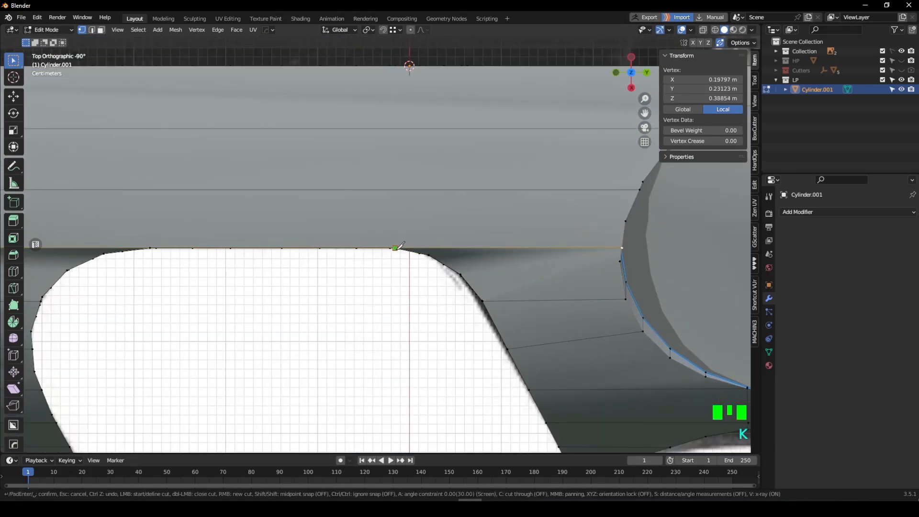
Knife a cut from the slot's upper corner to the cut plane and snap the adjoining edge's vertices onto the slot's upper corners
middle_click_drag(414, 184, 410, 138)
scroll(407, 201, "up", 3)
middle_click_drag(407, 239, 406, 225)
left_click(404, 232)
key("g")
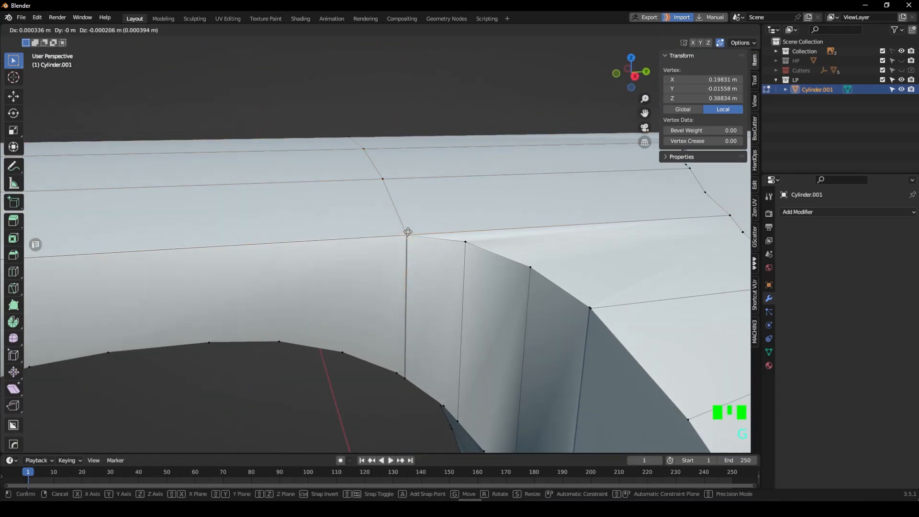
left_click(406, 231, "ctrl")
scroll(405, 239, "down", 2)
middle_click_drag(405, 257, 345, 249)
scroll(371, 264, "down", 2)
scroll(394, 238, "up", 3)
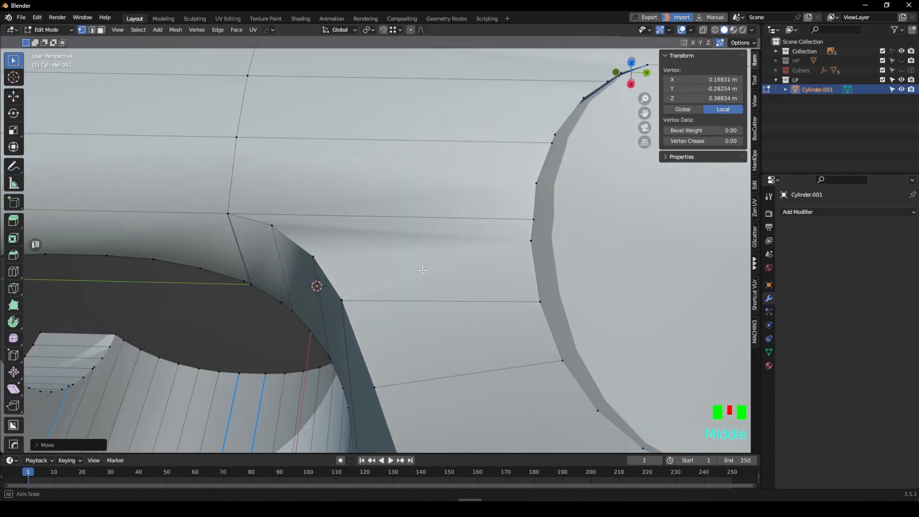
Dissolve the edge at the slot's upper corner, merge the doubled slot vertex and connect the slot curve to the upper flat's rounded end
key("2")
left_click(313, 222)
key("ctrl+x")
middle_click_drag(361, 296, 382, 287)
left_click(380, 289)
key("g")
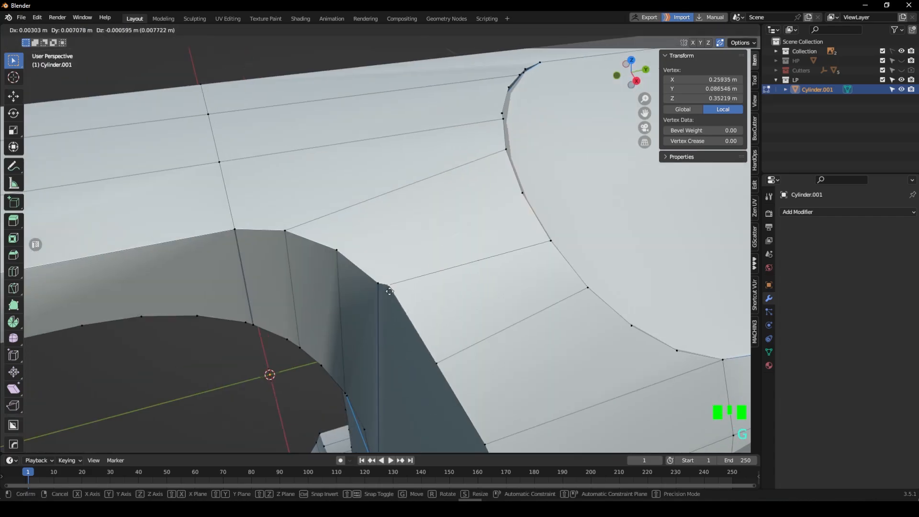
left_click(522, 194, "shift")
key("j")
middle_click_drag(510, 201, 412, 242)
Merge the remaining doubled vertices on the upper flat's rounded end and knife an edge from its start to the cut plane
left_click(434, 251)
key("g")
left_click(438, 245)
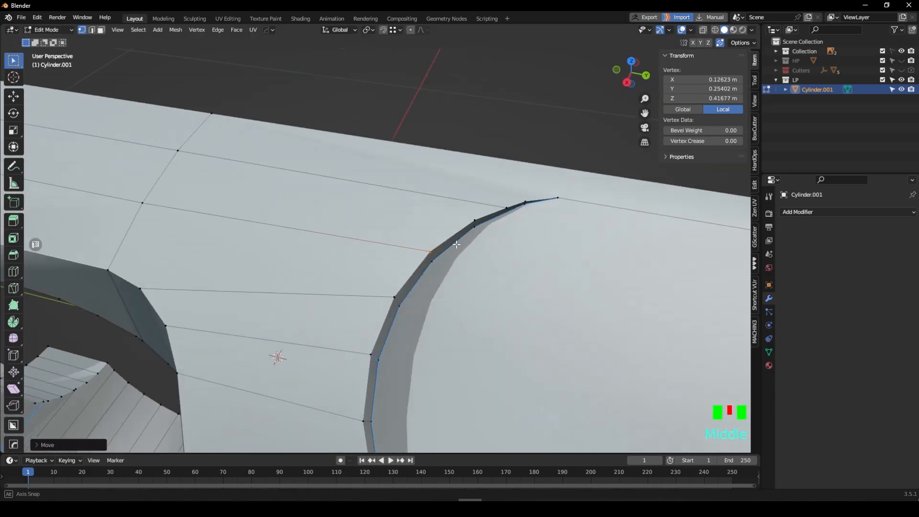
left_click(462, 262)
middle_click_drag(474, 273, 414, 300)
key("g")
left_click(386, 283)
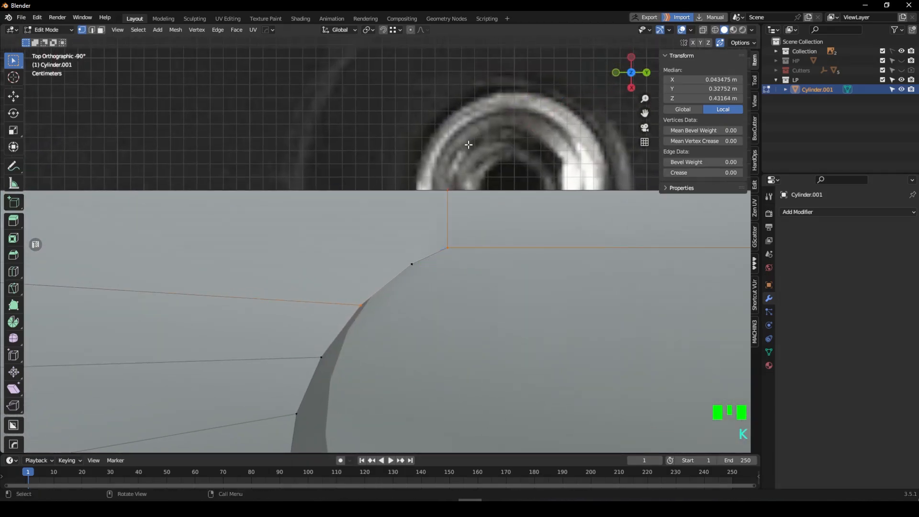
Merge the doubled vertices at the corners of the side flats' far ends, near the tapered front
middle_click_drag(469, 145, 484, 251)
scroll(427, 172, "down", 4)
scroll(418, 256, "down", 3)
scroll(484, 250, "up", 4)
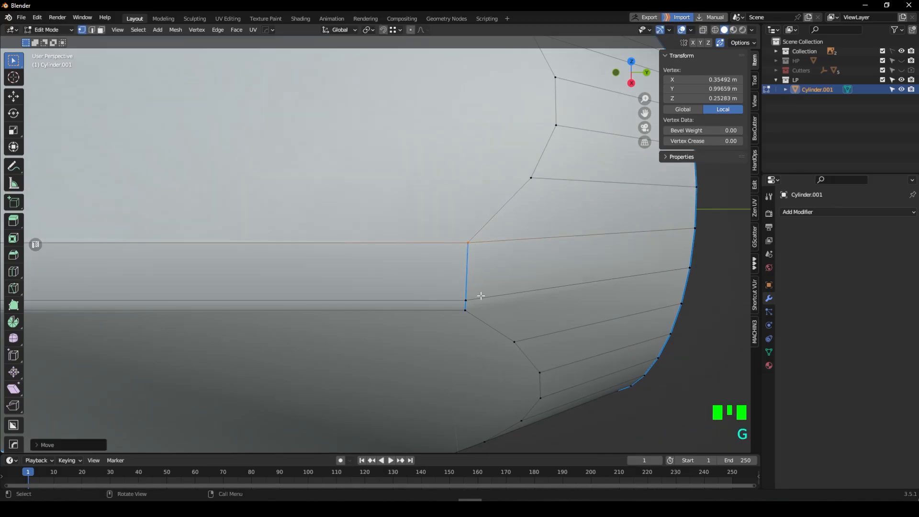
middle_click_drag(481, 296, 464, 236)
left_click(432, 195)
middle_click_drag(432, 195, 455, 265)
scroll(315, 244, "down", 3)
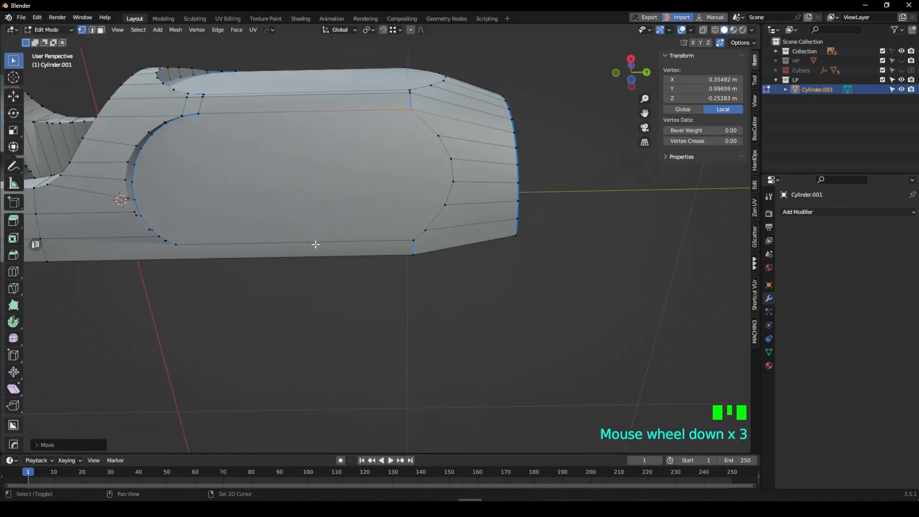
Knife an edge from the start of the lower flat's rounded end to the cut plane and merge the doubled vertices beside it
scroll(391, 249, "up", 3)
scroll(455, 265, "up", 1)
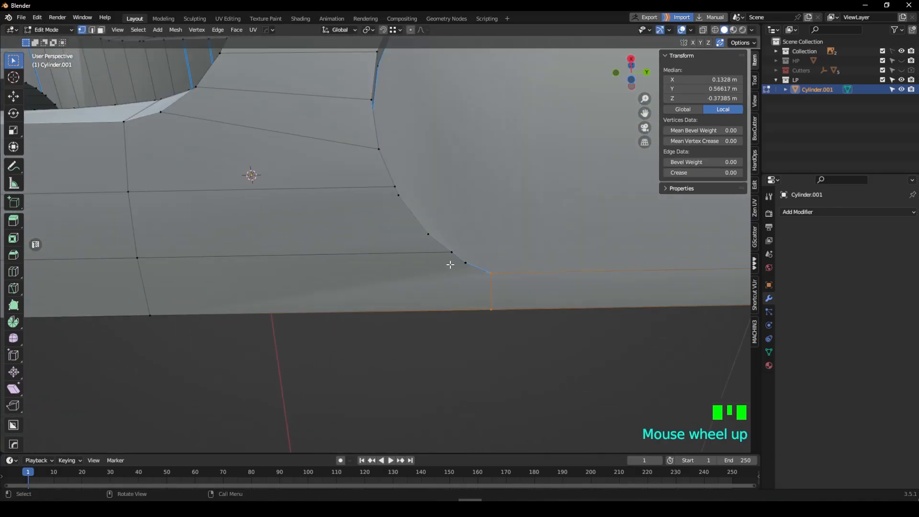
key("KP_Decimal")
scroll(452, 268, "down", 13)
middle_click_drag(452, 268, 426, 283)
scroll(386, 263, "up", 3)
middle_click_drag(426, 283, 394, 286, "shift")
left_click(448, 219)
key("g")
left_click(446, 223)
middle_click_drag(447, 223, 453, 237)
middle_click_drag(453, 237, 466, 275, "shift")
Merge the doubled vertices along the lower edge where the large slot meets the bore
scroll(367, 189, "down", 2)
scroll(452, 261, "down", 2)
scroll(399, 251, "up", 4)
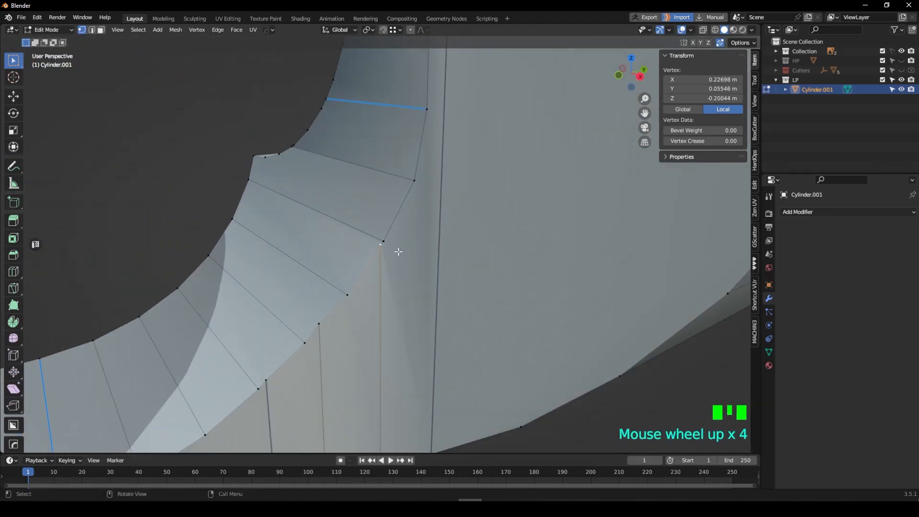
middle_click_drag(343, 300, 377, 290, "shift")
key("2")
left_click(426, 264)
left_click(406, 286)
scroll(402, 282, "down", 3)
scroll(377, 292, "up", 3)
left_click(365, 302)
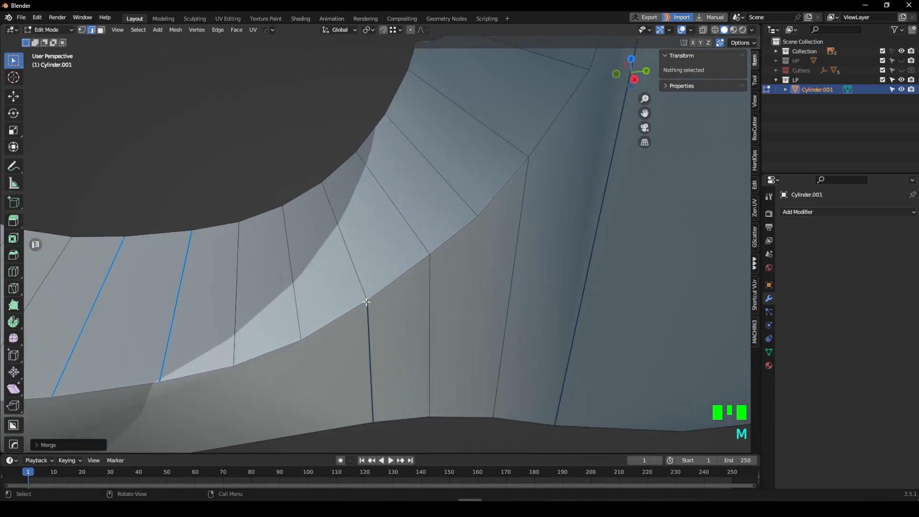
Knife cuts across the slot's slanted end wall from the bore opening's corners to the outer rim vertices
scroll(435, 263, "up", 3)
middle_click_drag(435, 263, 427, 279)
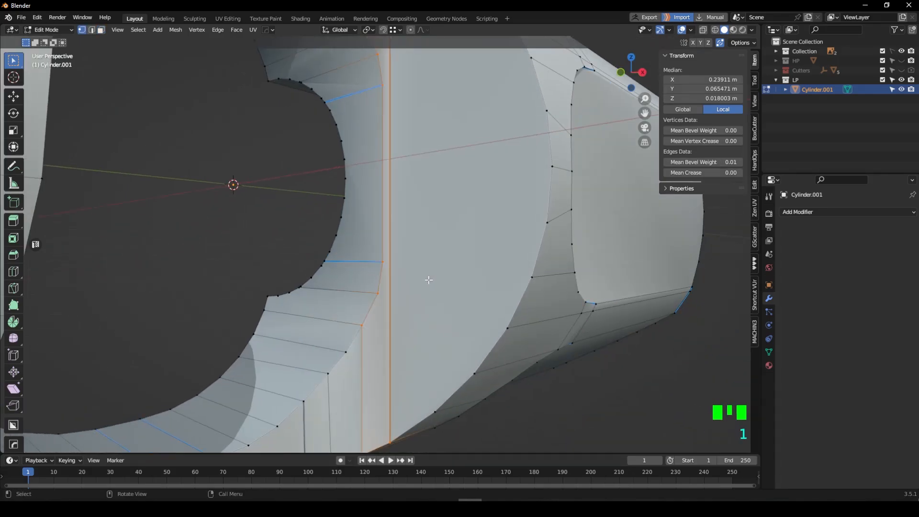
scroll(411, 277, "up", 2)
key("Return")
scroll(565, 280, "down", 2)
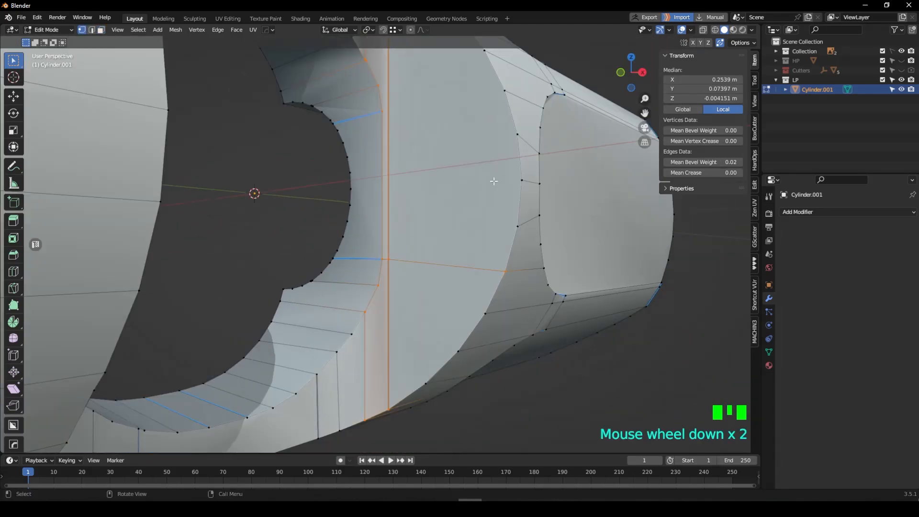
scroll(425, 224, "up", 1)
key("Return")
middle_click_drag(546, 175, 509, 293)
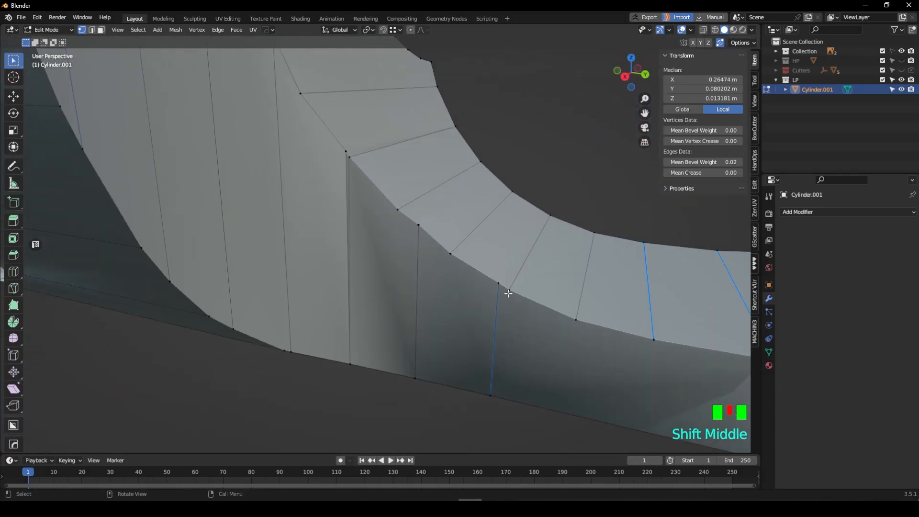
Merge the doubled vertices along the lower bore edge at the slot's opposite end
left_click(411, 216)
middle_click_drag(411, 216, 411, 300, "shift")
left_click(420, 249)
left_click(402, 243)
key("2")
scroll(412, 303, "up", 2)
key("Tab")
key("Tab")
scroll(361, 339, "up", 2)
middle_click_drag(361, 339, 398, 302)
Knife cuts across the slot's opposite end wall from the bore opening's corners to the outer rim
key("1")
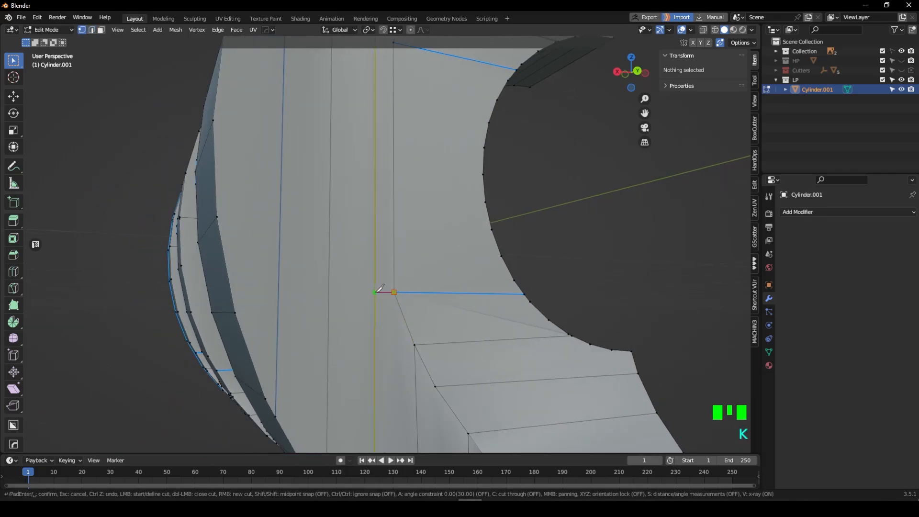
middle_click_drag(236, 312, 449, 344, "shift")
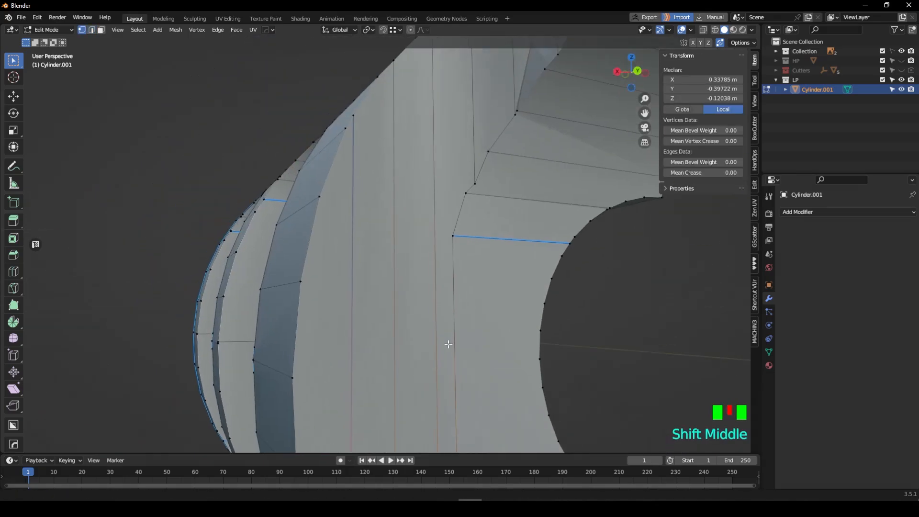
left_click(319, 197)
key("space")
Merge the doubled vertices on the upper bore edge beside the slot's opposite end wall
middle_click_drag(323, 197, 433, 257)
key("2")
left_click(386, 261)
scroll(403, 271, "up", 3)
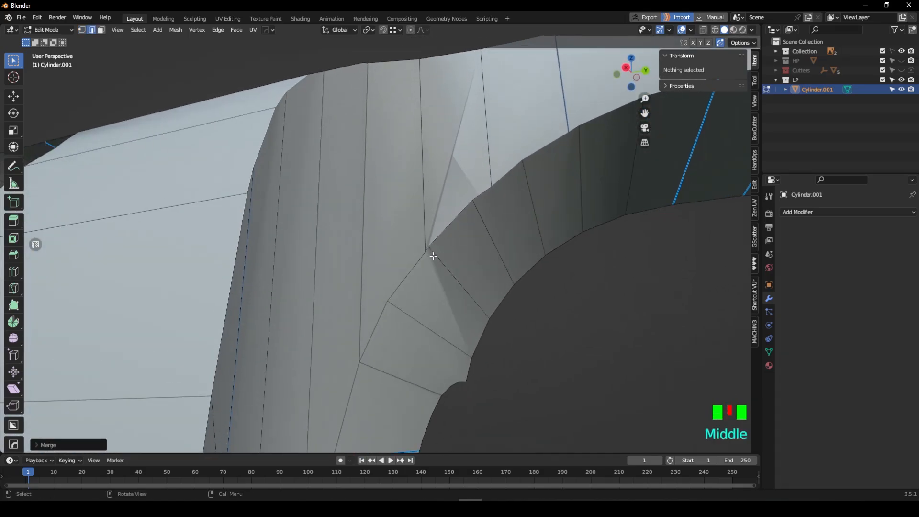
middle_click_drag(480, 222, 381, 268)
key("2")
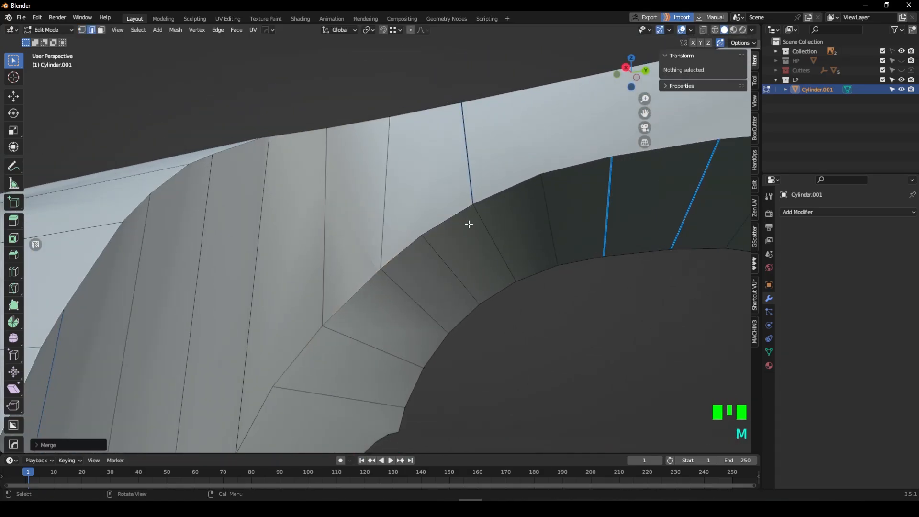
Merge the doubled vertices on the upper bore edge at the slot's end nearest the side flats
middle_click_drag(468, 224, 447, 257, "shift")
left_click(540, 294)
left_click(576, 330, "shift")
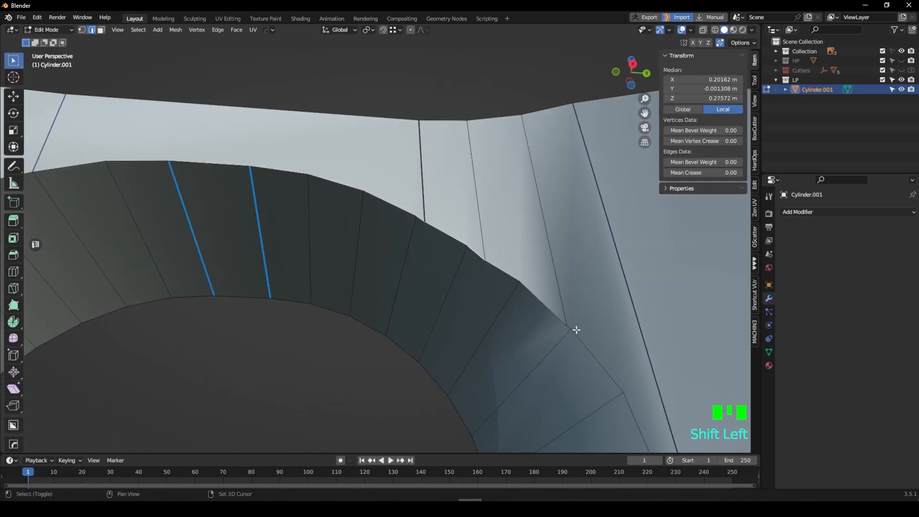
scroll(578, 329, "down", 3)
middle_click_drag(571, 312, 423, 284)
Knife straight cuts to the cut plane from the slot's other upper corner and from the apex of the neighbouring round cutout
middle_click_drag(423, 283, 424, 323)
scroll(423, 302, "up", 3)
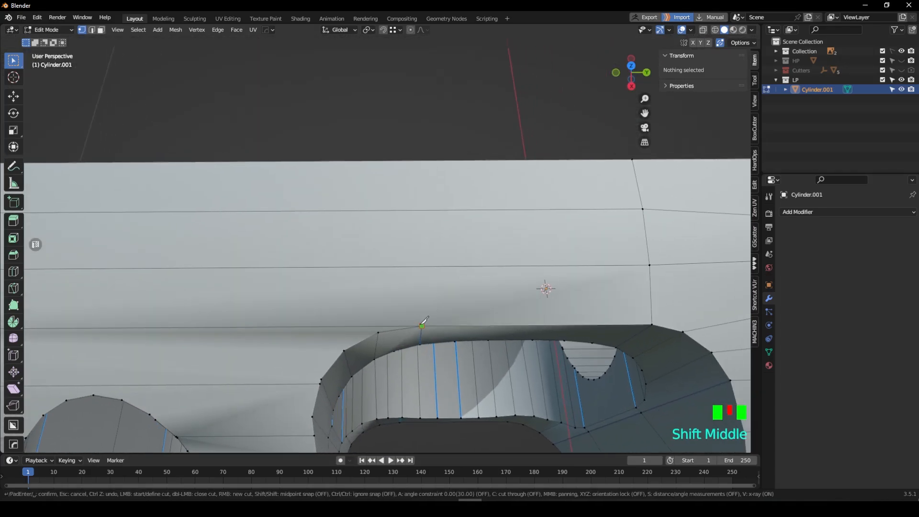
left_click(420, 118)
key("space")
scroll(373, 215, "down", 4)
middle_click_drag(342, 285, 341, 235)
middle_click_drag(341, 235, 394, 299, "shift")
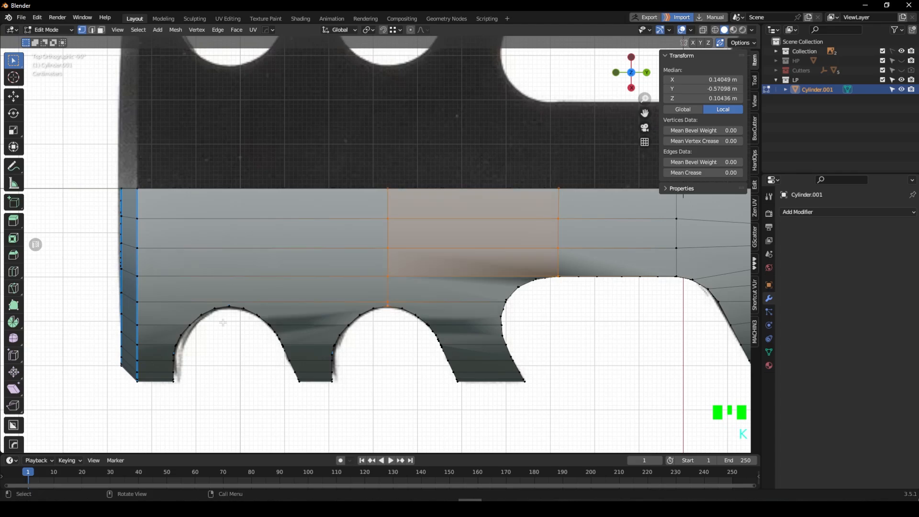
Snap the stray vertex on the lower outer edge of the second round cutout onto its neighbour and dissolve the extra vertices
middle_click_drag(249, 155, 455, 216)
left_click(412, 286)
scroll(454, 223, "down", 3)
key("1")
middle_click_drag(407, 239, 374, 264)
middle_click_drag(374, 263, 363, 294, "shift")
scroll(379, 219, "up", 1)
middle_click_drag(379, 202, 398, 258, "shift")
scroll(376, 203, "up", 2)
middle_click_drag(423, 319, 406, 289)
key("1")
scroll(420, 319, "up", 3)
left_click(442, 333)
scroll(449, 353, "down", 7)
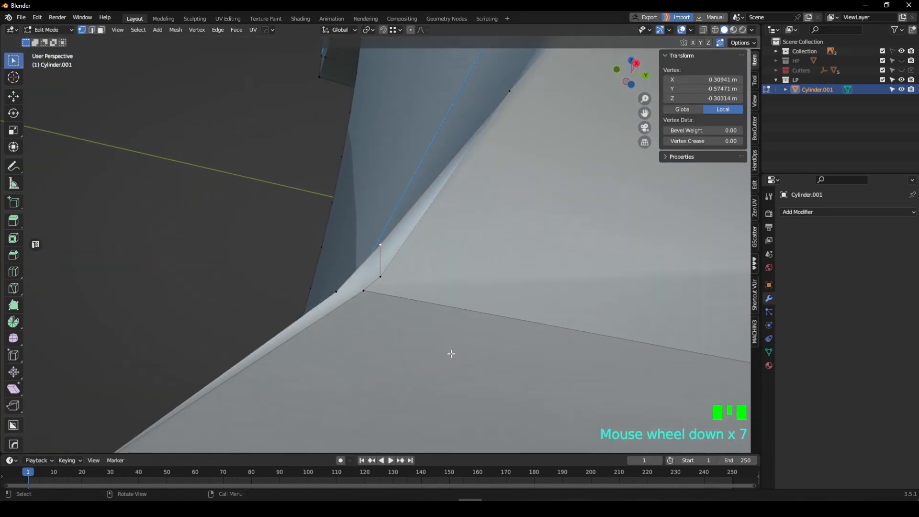
middle_click_drag(450, 353, 376, 263)
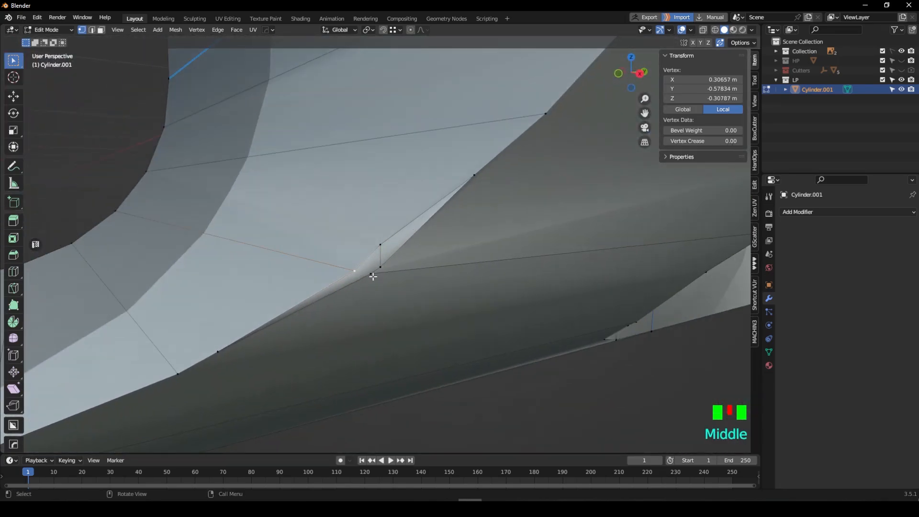
key("g")
key("ctrl+x")
scroll(473, 197, "down", 2)
middle_click_drag(472, 197, 439, 252, "shift")
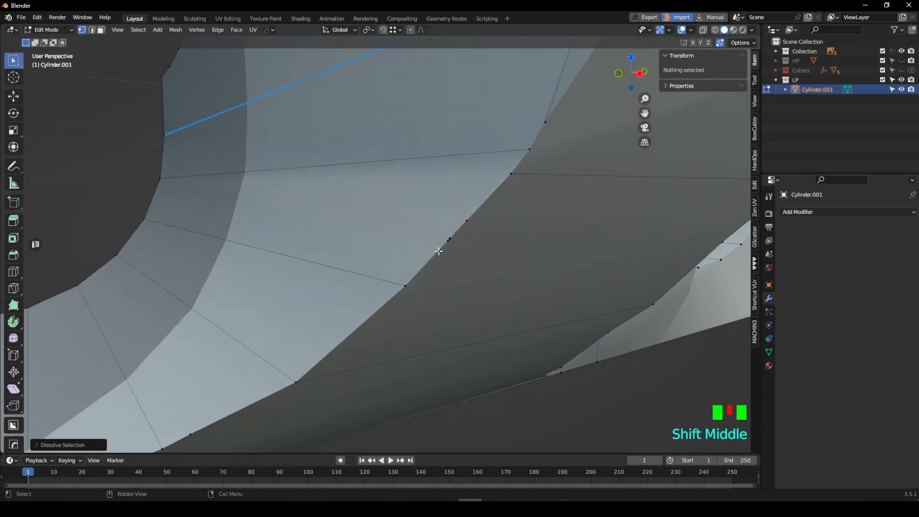
Merge the doubled vertices farther up the second cutout's lower outer edge at the last selected one and dissolve the leftover
middle_click_drag(488, 270, 429, 258, "shift")
key("ctrl+z")
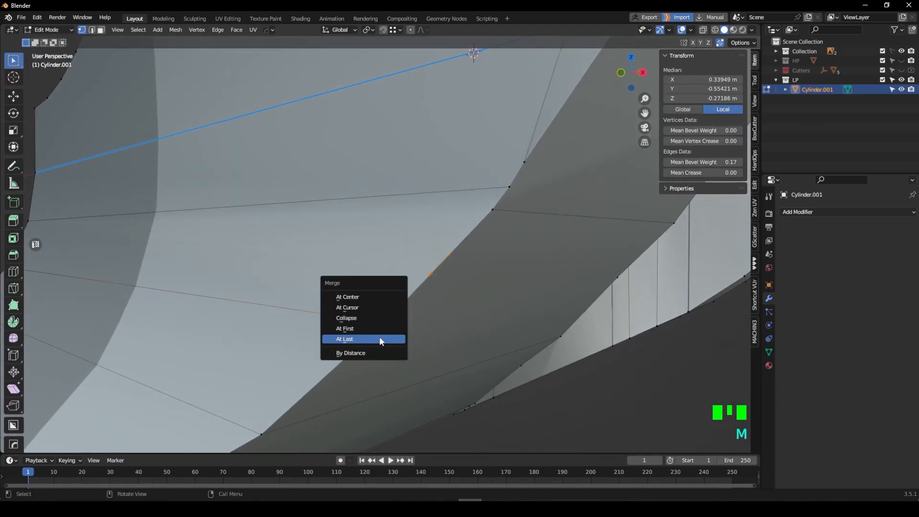
left_click(364, 339)
middle_click_drag(381, 341, 410, 278, "shift")
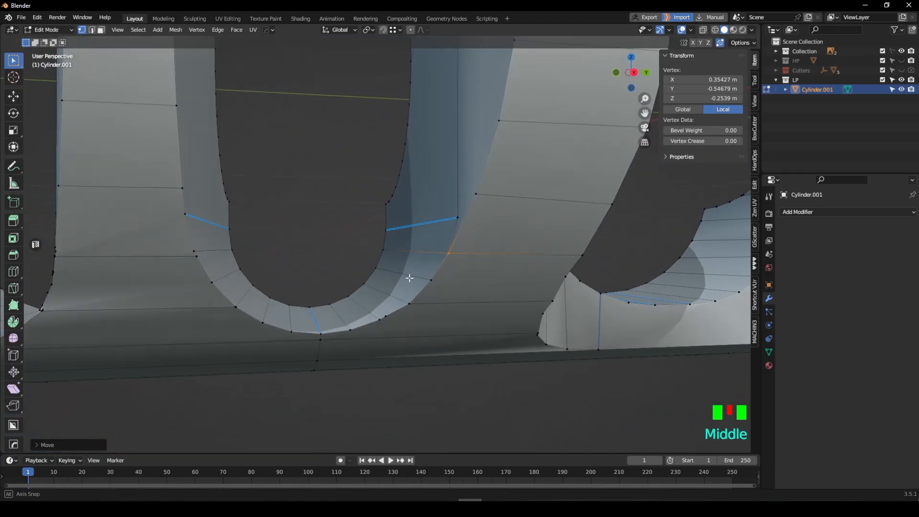
scroll(410, 278, "up", 3)
key("ctrl+x")
middle_click_drag(496, 255, 375, 313)
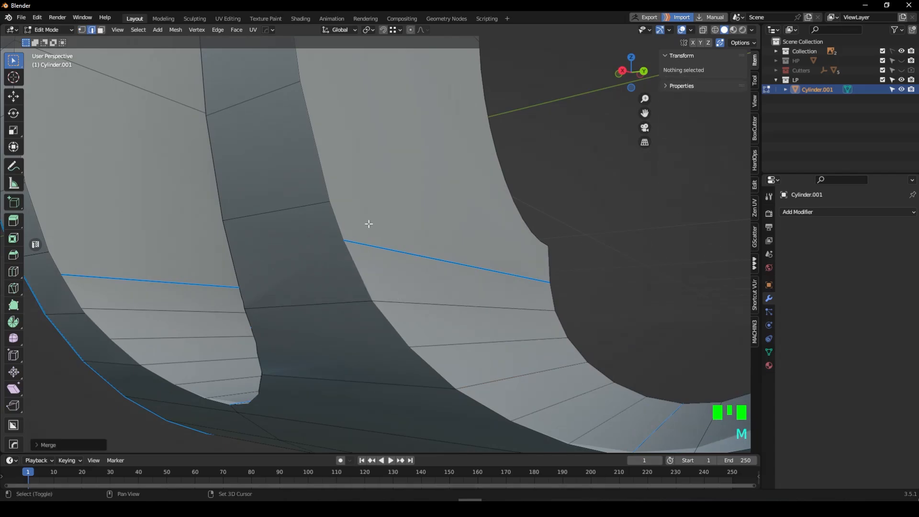
Merge the doubled vertices on the second round cutout's upper outer edge, on the side facing the first cutout
middle_click_drag(369, 224, 390, 360)
scroll(305, 334, "up", 2)
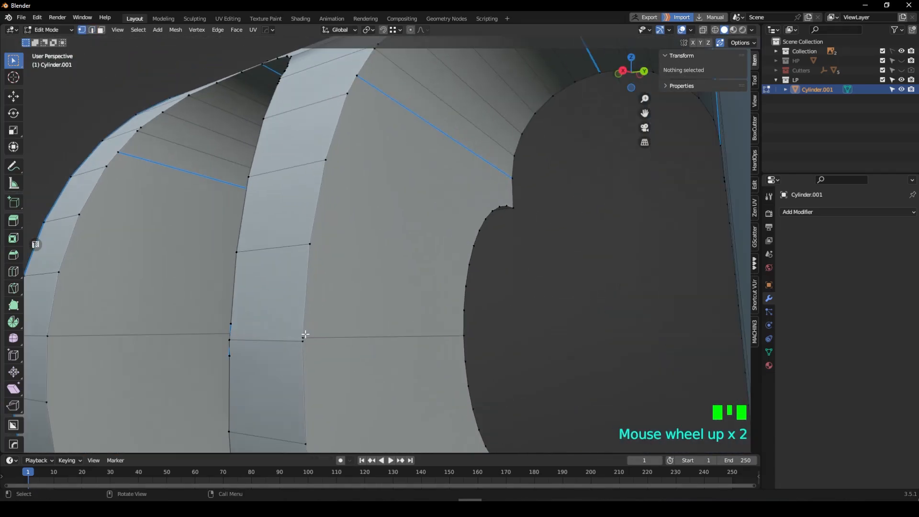
left_click(305, 335)
middle_click_drag(306, 334, 347, 382, "shift")
scroll(327, 300, "up", 3)
left_click(328, 301)
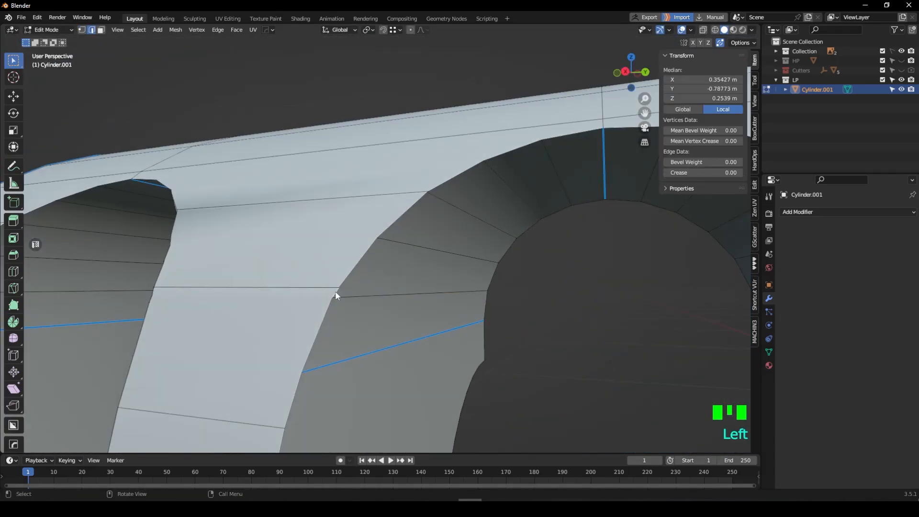
left_click(335, 293)
middle_click_drag(335, 294, 168, 383, "shift")
Snap the stray vertices on the slot side of the second round cutout's upper edge onto the ends of the adjoining support edges
left_click(549, 293)
key("2")
middle_click_drag(549, 294, 444, 224, "shift")
left_click(401, 217)
key("KP_Decimal")
scroll(404, 258, "up", 2)
key("1")
key("g")
left_click(445, 233)
scroll(445, 233, "down", 3)
left_click(510, 295)
key("g")
left_click(557, 342)
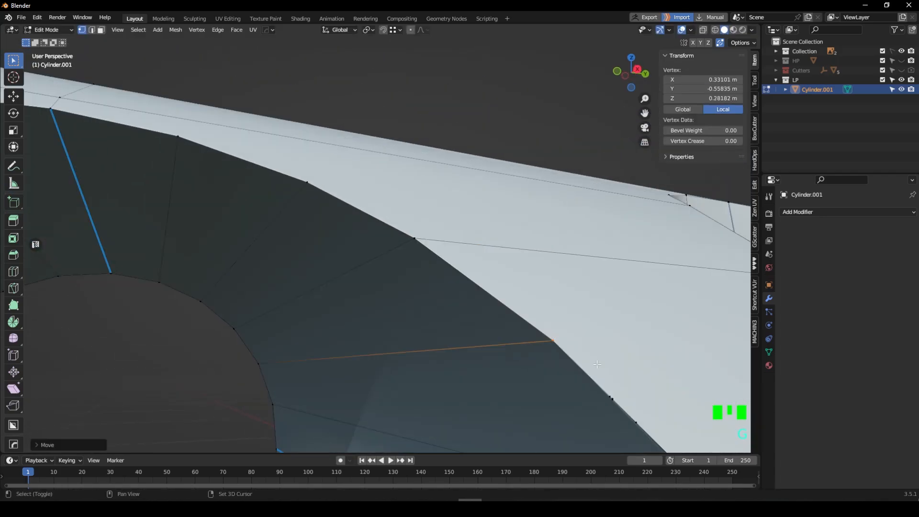
Merge the remaining doubled vertices farther down the slot side of the second cutout's upper edge
middle_click_drag(597, 364, 404, 219, "shift")
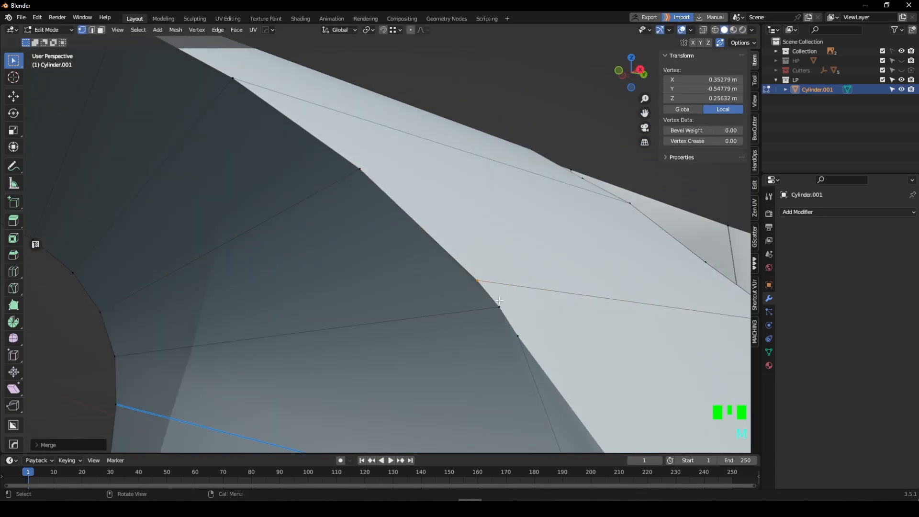
left_click(510, 317)
scroll(509, 317, "down", 3)
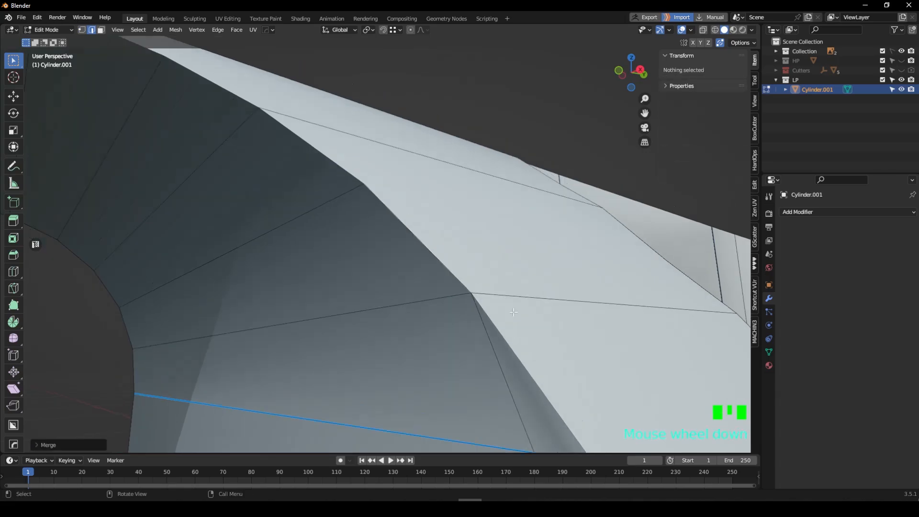
middle_click_drag(509, 317, 384, 260)
Collapse the short doubled edges on the slot side of the first round cutout's lower outer edge
key("1")
scroll(348, 285, "down", 4)
left_click(434, 274)
key("KP_Decimal")
scroll(384, 260, "up", 3)
key("2")
left_click(371, 266)
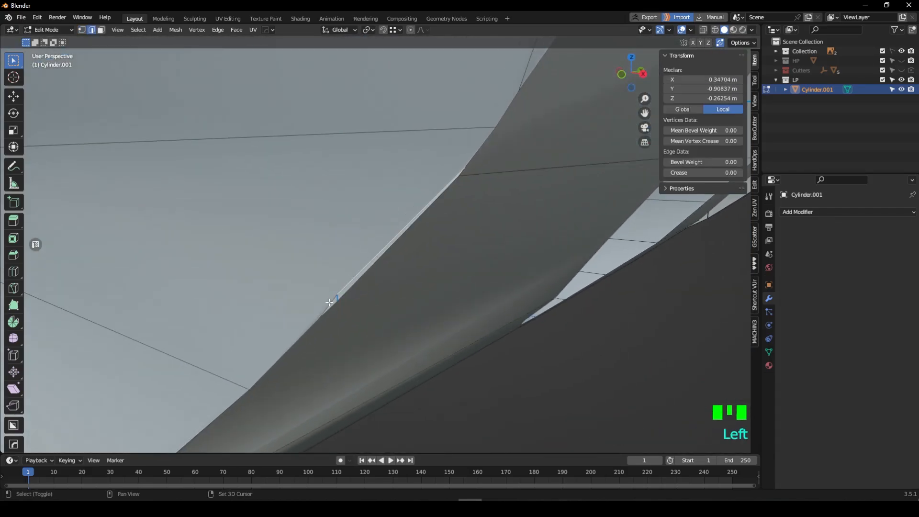
middle_click_drag(337, 307, 484, 150)
left_click(434, 186)
middle_click_drag(368, 338, 472, 240, "shift")
Dissolve the extra vertices around the sliver where the support edge meets the first round cutout's lower edge
scroll(459, 242, "up", 2)
key("1")
left_click(442, 245)
scroll(442, 248, "up", 1)
left_click(428, 273, "shift")
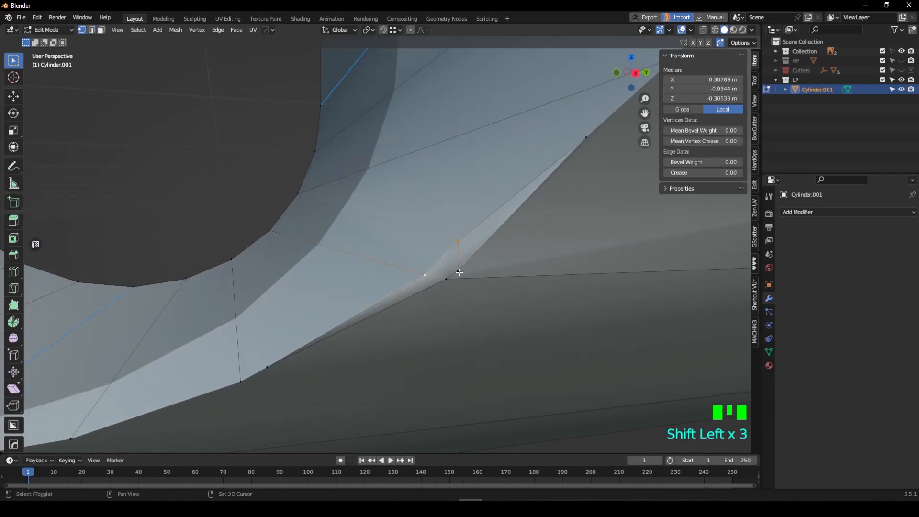
left_click(448, 278)
key("ctrl+x")
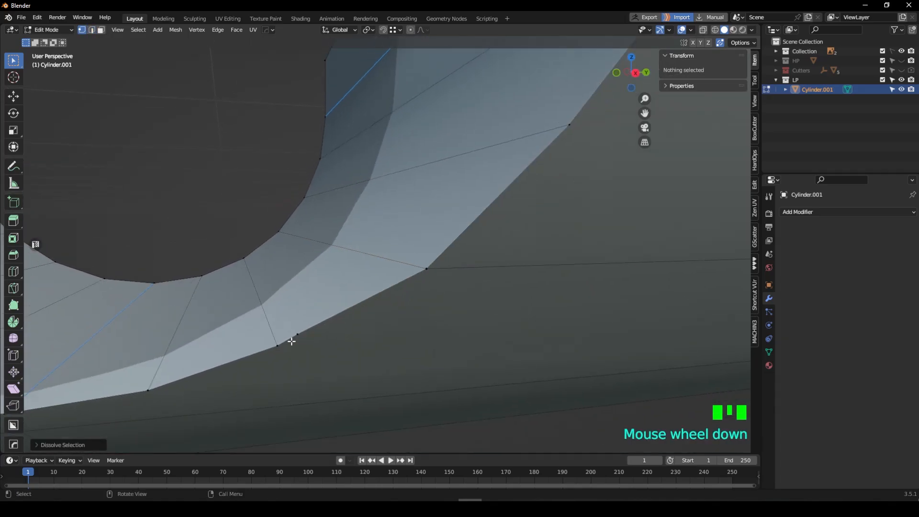
scroll(292, 342, "down", 2)
Snap together the doubled vertices on the first round cutout's upper edge, on the side nearest the muzzle end
middle_click_drag(292, 342, 511, 261, "shift")
scroll(335, 321, "down", 5)
middle_click_drag(268, 242, 452, 342, "shift")
left_click(393, 254)
key("g")
left_click(391, 255)
scroll(390, 254, "down", 1)
middle_click_drag(383, 256, 400, 291)
left_click(375, 258)
key("1")
key("KP_Decimal")
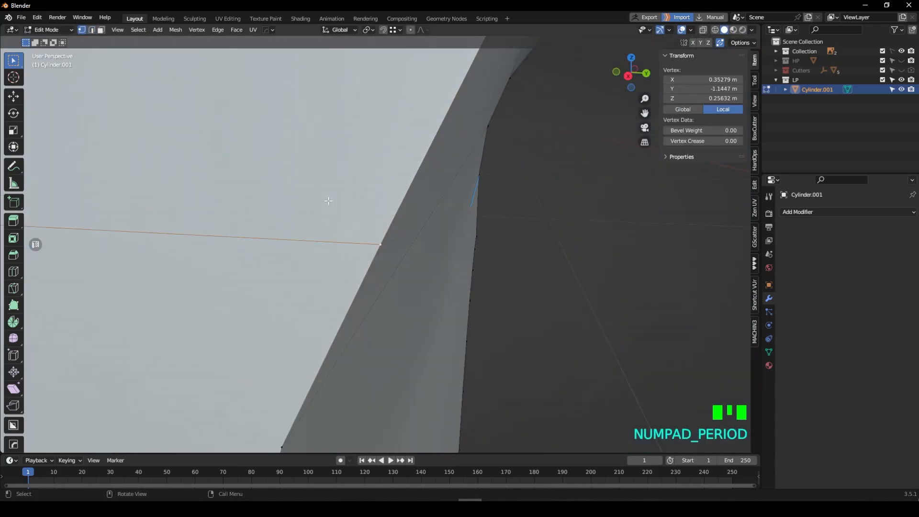
key("2")
middle_click_drag(369, 263, 363, 240)
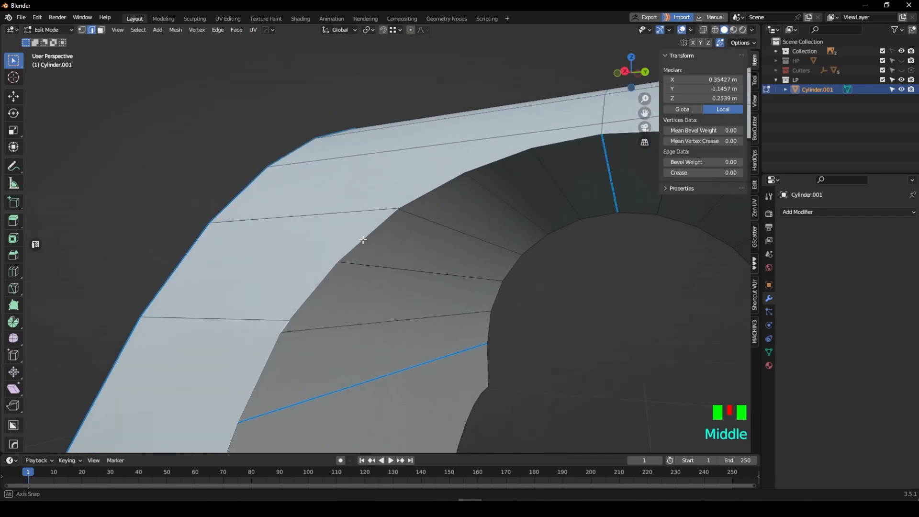
Merge the doubled vertices along the slot side of the first round cutout's upper edge
left_click(400, 207)
middle_click_drag(400, 207, 508, 198, "shift")
middle_click_drag(558, 224, 511, 220)
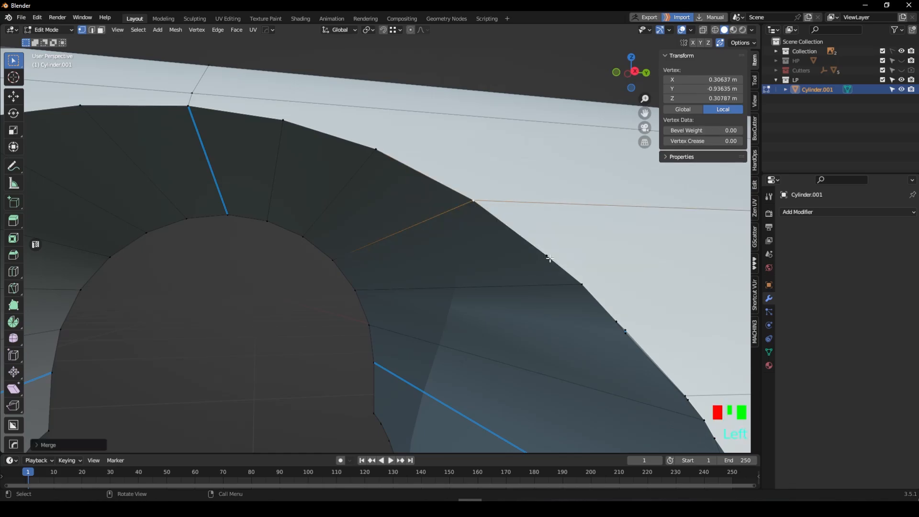
middle_click_drag(652, 336, 549, 247, "shift")
key("ctrl+z")
middle_click_drag(593, 311, 416, 192, "shift")
left_click(507, 249)
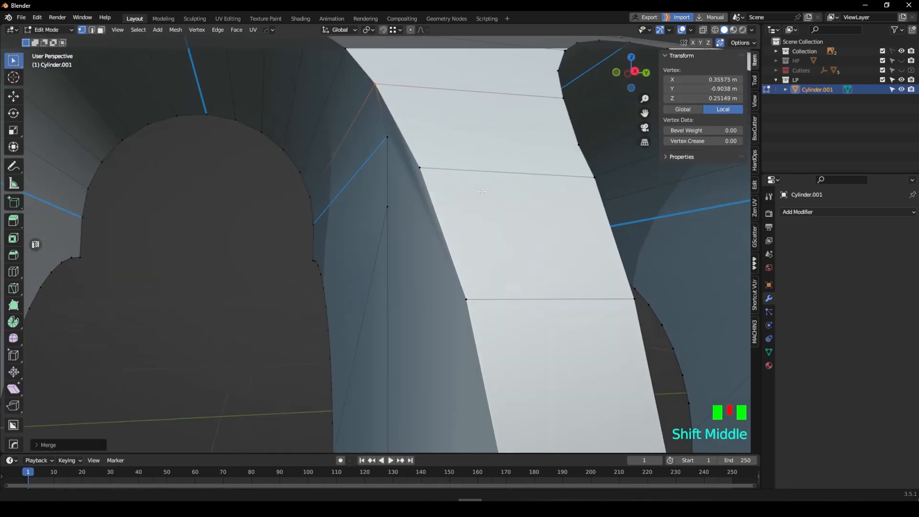
Slide the upper vertex of the vertical support edge along the second round cutout's wall
scroll(416, 192, "down", 4)
key("g")
key("g")
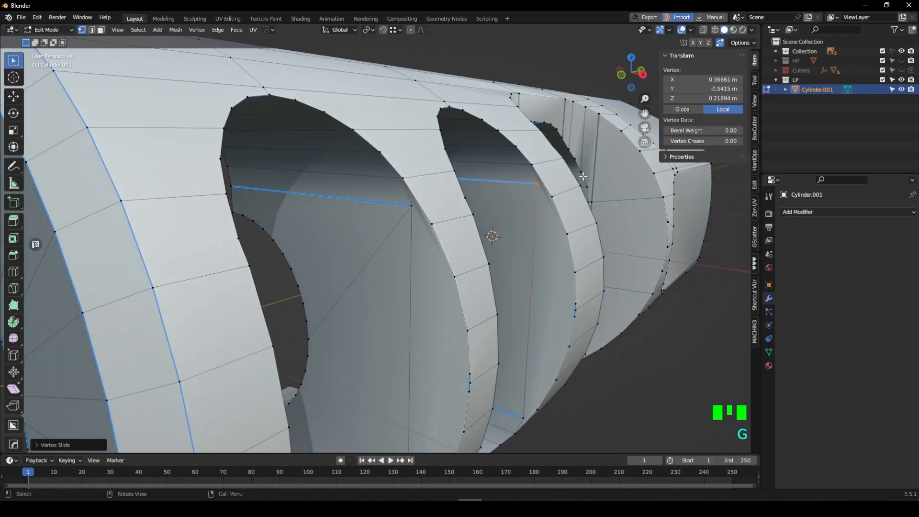
Knife a straight cut on the underside from the slot corner nearest the round cutouts to the cut plane
middle_click_drag(583, 176, 530, 240)
middle_click_drag(530, 240, 378, 230, "shift")
middle_click_drag(378, 230, 432, 153, "shift")
middle_click_drag(431, 154, 335, 249, "shift")
left_click(454, 291)
key("g")
middle_click_drag(576, 308, 438, 258, "shift")
right_click(459, 304)
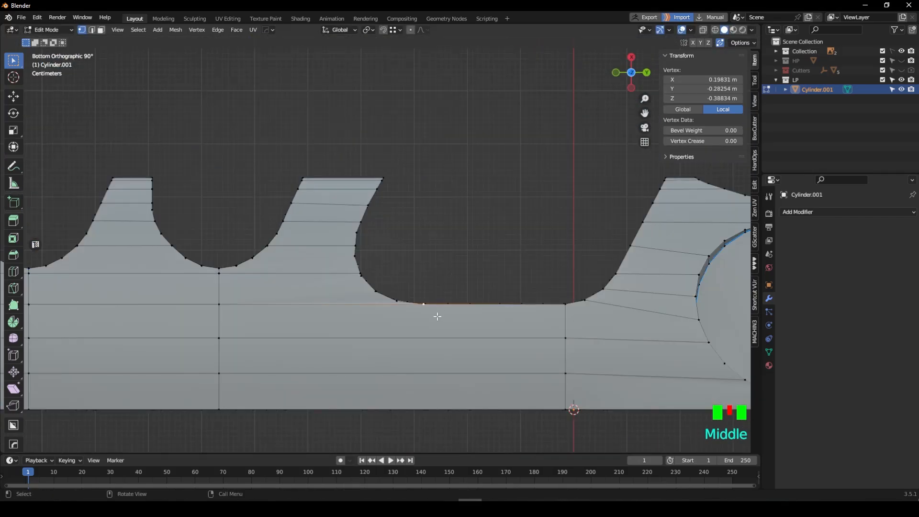
left_click(424, 413)
key("space")
middle_click_drag(426, 407, 456, 355)
Dissolve the redundant edge beside the slot's underside corner and snap the stray vertex on its rounded rim onto its neighbour
key("2")
left_click(396, 287)
key("ctrl+x")
middle_click_drag(396, 289, 268, 344)
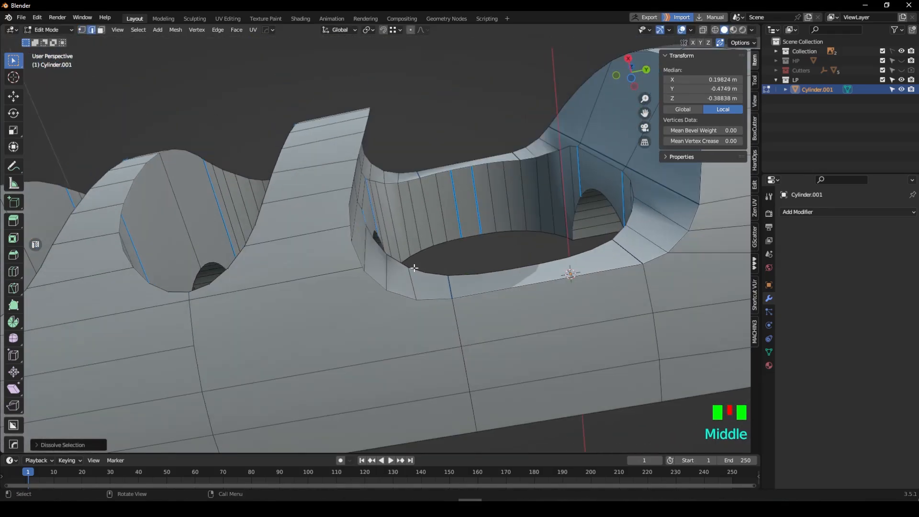
key("1")
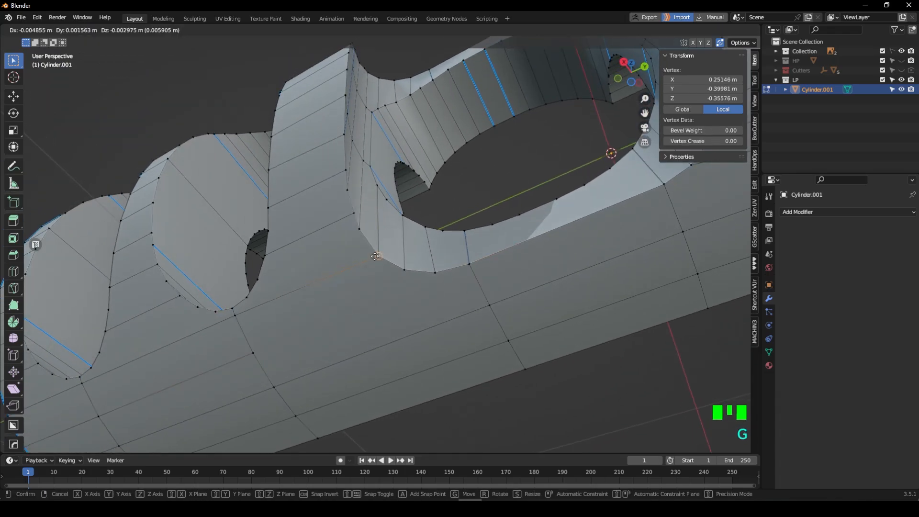
left_click(376, 256)
middle_click_drag(376, 257, 364, 287)
left_click(359, 286)
Connect the slot's rounded underside corner to the support lines running from the neighbouring round cutout and the new cut
middle_click_drag(507, 293, 459, 269, "shift")
middle_click_drag(459, 268, 413, 236, "shift")
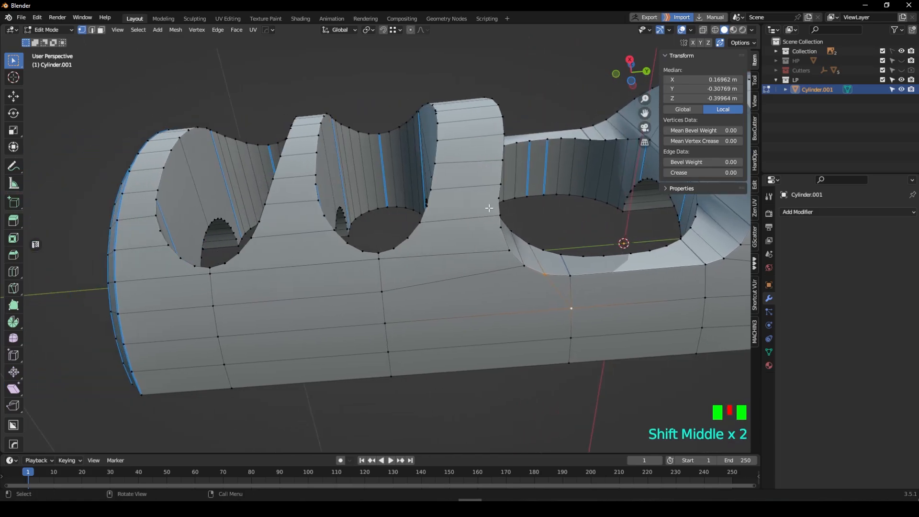
scroll(413, 236, "down", 4)
scroll(413, 235, "up", 2)
Dissolve the redundant edges and connect matching support edges at the slot's rounded corner on the upper side
key("ctrl+x")
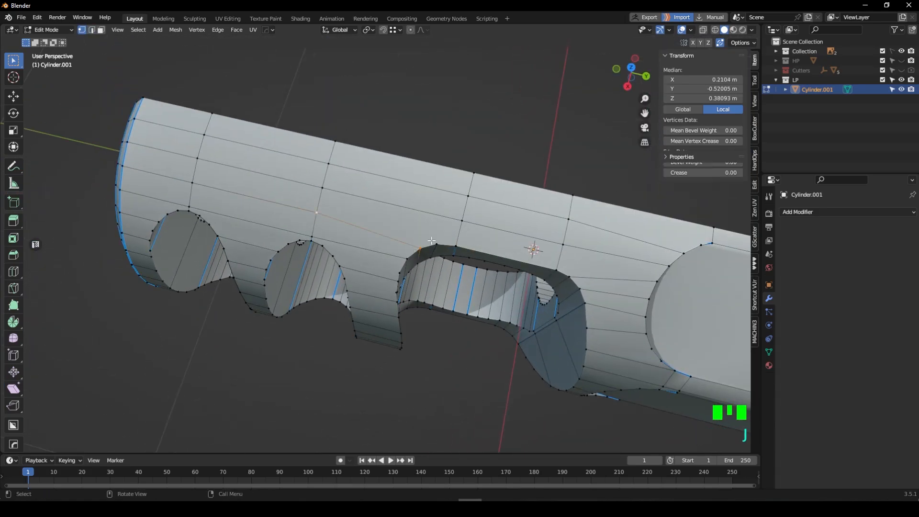
middle_click_drag(454, 254, 472, 206)
middle_click_drag(471, 206, 526, 299, "shift")
key("Tab")
key("Tab")
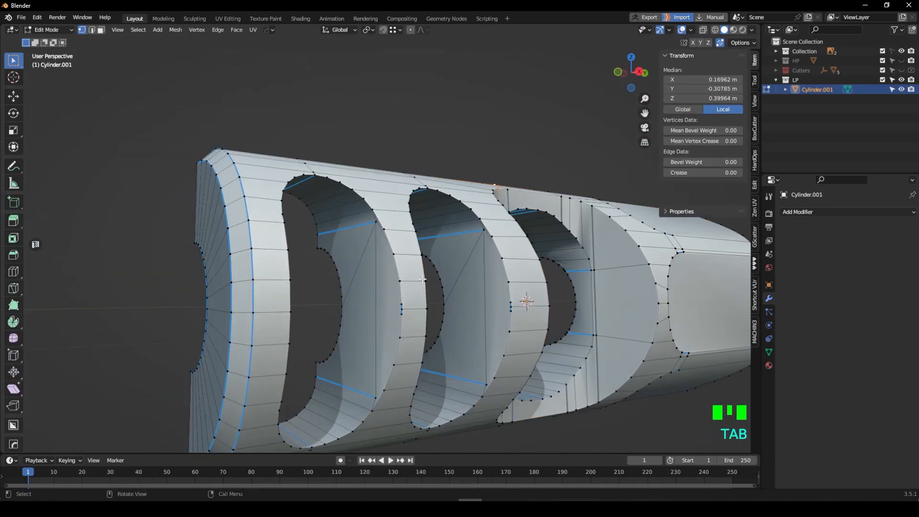
Select the whole mesh and apply SSharpen to mark its hard edges
scroll(406, 212, "up", 4)
left_click(406, 213)
scroll(355, 235, "down", 3)
middle_click_drag(407, 213, 453, 273)
key("a")
key("Tab")
scroll(427, 282, "up", 3)
key("Tab")
scroll(428, 282, "down", 3)
Mark the vertical corner edges on the walls of the two round cutouts as sharp
key("2")
left_click(390, 142)
middle_click_drag(404, 302, 405, 224, "shift")
left_click(385, 328, "ctrl")
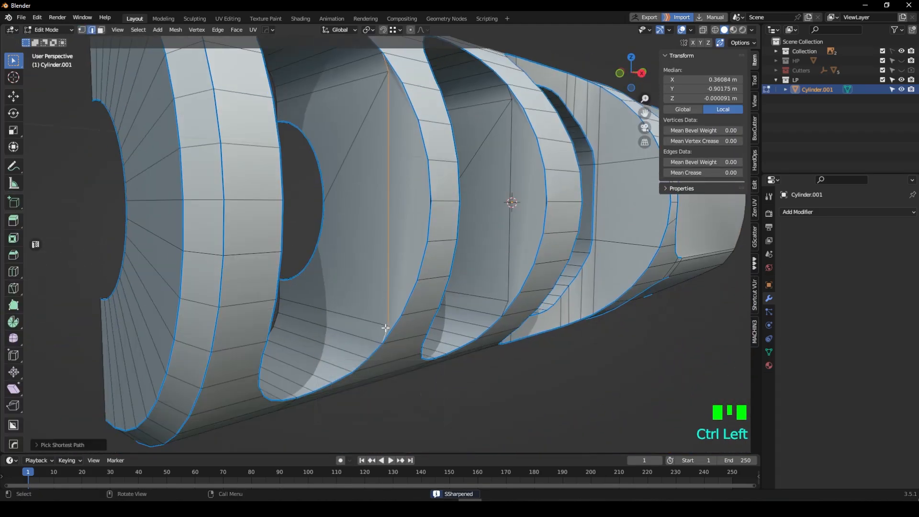
left_click(511, 98, "ctrl")
key("Tab")
Mark the vertical edge of the slot's end wall and its short adjoining edges as sharp
scroll(527, 151, "down", 2)
middle_click_drag(528, 152, 448, 205)
middle_click_drag(448, 206, 402, 258, "shift")
middle_click_drag(401, 259, 386, 242)
scroll(366, 250, "up", 3)
key("Tab")
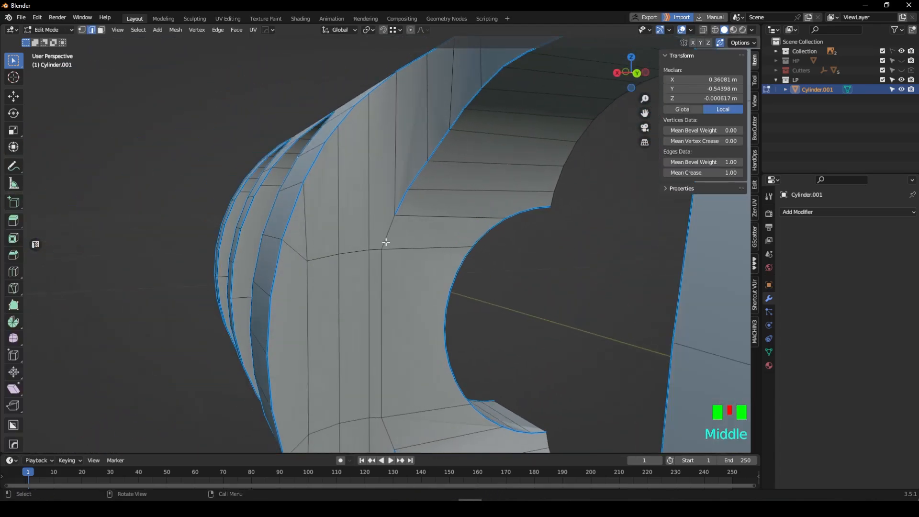
left_click(386, 242)
middle_click_drag(398, 306, 456, 366)
key("Tab")
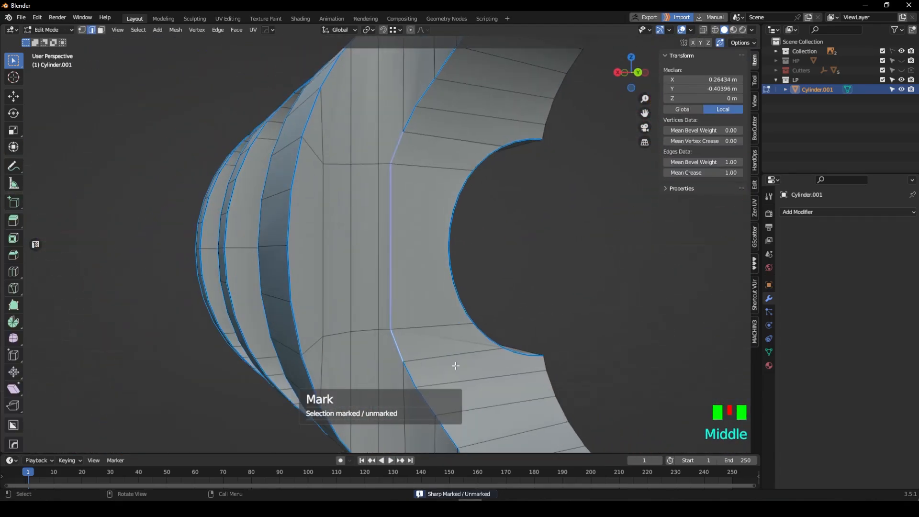
Collapse the short edge by the slot's end wall and snap the doubled vertex on the lower bore edge onto its neighbour
scroll(502, 349, "up", 3)
middle_click_drag(503, 349, 416, 277, "shift")
left_click(448, 275)
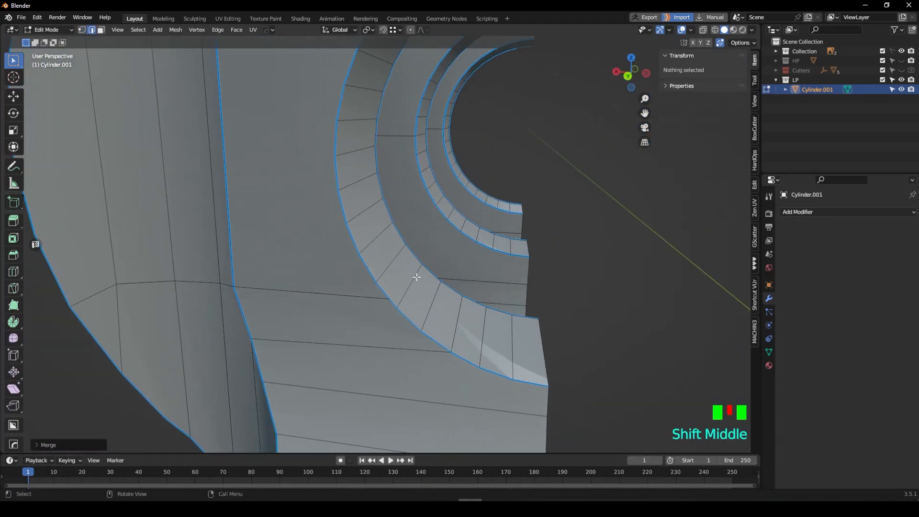
left_click(407, 321)
key("1")
left_click(407, 321)
middle_click_drag(407, 320, 375, 321)
key("h")
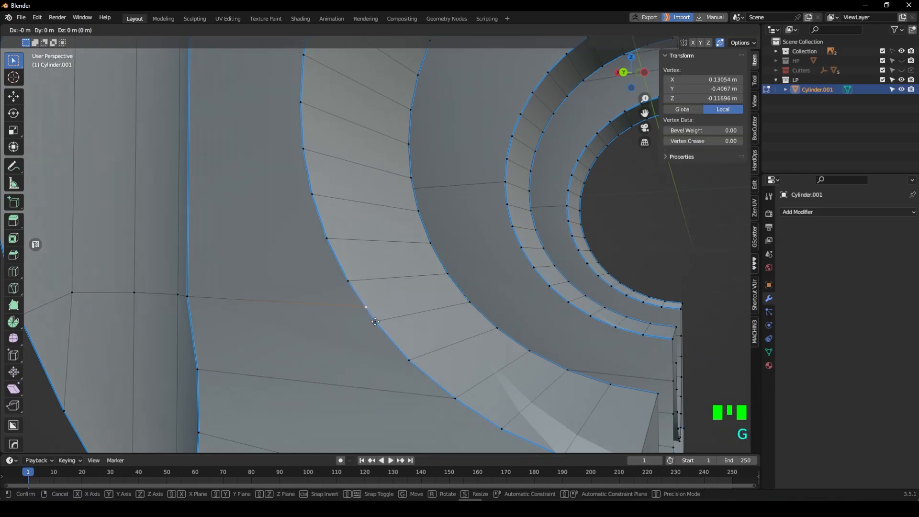
left_click(376, 322)
Snap the doubled vertex on the upper bore edge by the slot's end wall onto its neighbour
scroll(387, 181, "down", 1)
middle_click_drag(389, 181, 411, 178)
middle_click_drag(422, 192, 448, 302, "shift")
left_click(430, 195)
key("g")
left_click(415, 211)
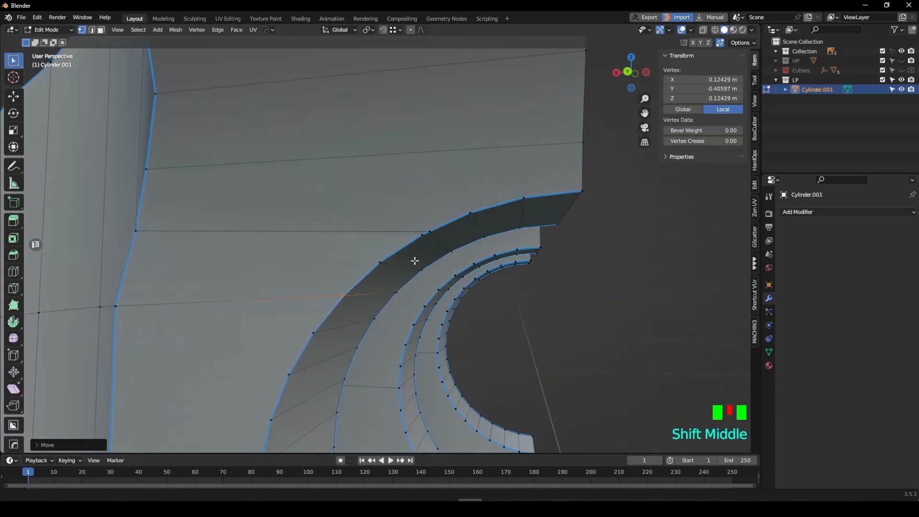
Move the doubled vertices on the upper arcs of the bore edges onto their neighbouring vertices at both slot end walls
scroll(415, 260, "up", 1)
left_click(434, 233)
key("g")
left_click(433, 231)
scroll(474, 289, "down", 2)
middle_click_drag(433, 232, 407, 293)
middle_click_drag(352, 287, 447, 255, "shift")
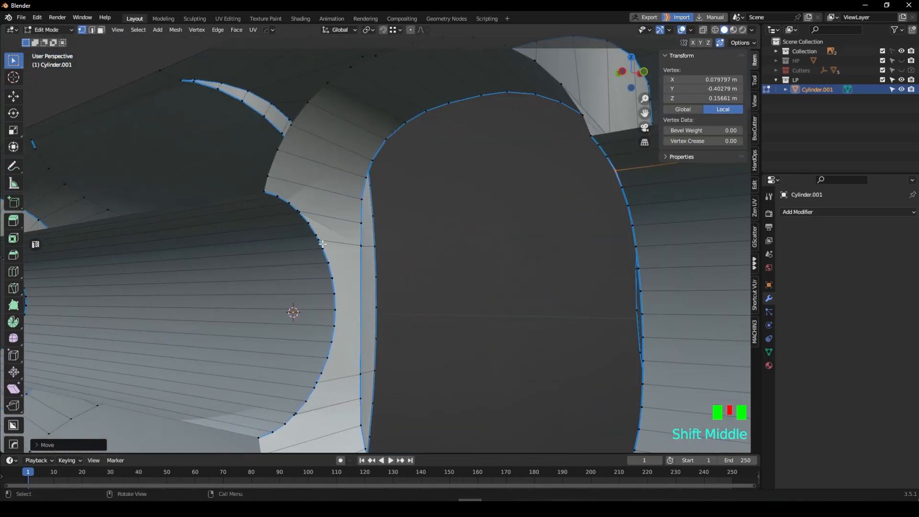
key("KP_Decimal")
middle_click_drag(326, 244, 336, 228)
key("g")
left_click(285, 170)
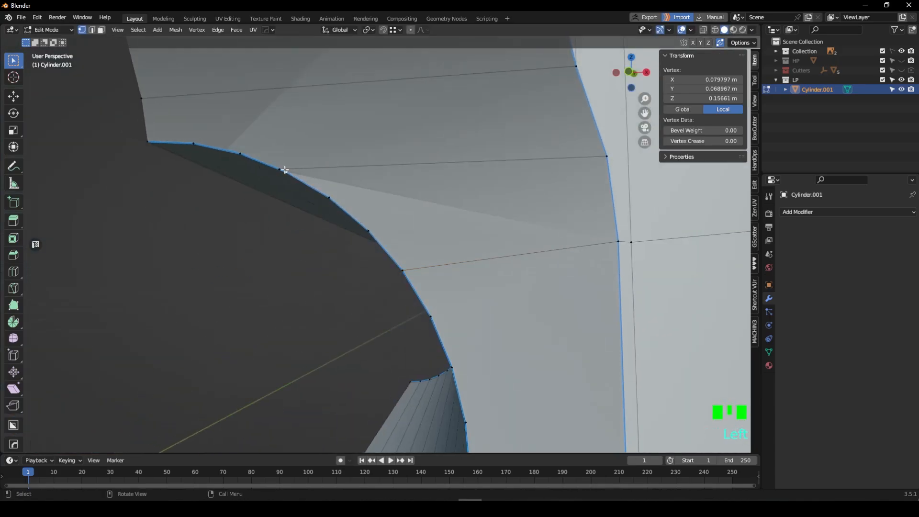
Snap the doubled vertex on the lower arc of the bore edge onto its neighbouring vertex
scroll(292, 174, "down", 3)
middle_click_drag(407, 306, 429, 223, "shift")
middle_click_drag(429, 331, 443, 250, "shift")
left_click(422, 245)
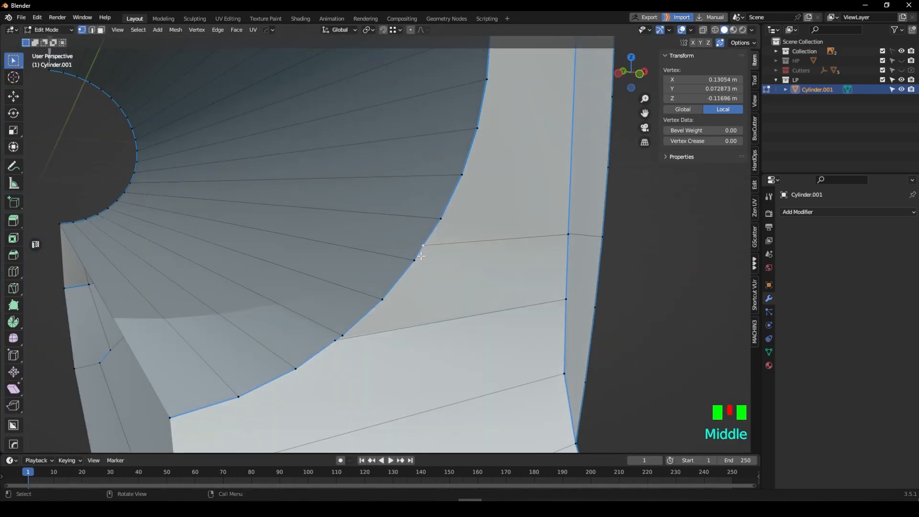
key("g")
left_click(421, 251)
Merge the remaining doubled vertices on the lower bore edge with their neighbours
middle_click_drag(362, 335, 259, 240, "shift")
left_click(480, 225)
left_click(457, 237)
left_click(255, 228)
key("m")
left_click(257, 241)
Inspect the shading and topology around the flat side cutouts
scroll(268, 245, "down", 4)
middle_click_drag(306, 225, 287, 215)
scroll(336, 191, "up", 2)
middle_click_drag(363, 167, 447, 235)
middle_click_drag(557, 263, 501, 284, "shift")
key("3")
left_click(522, 311)
key("Tab")
middle_click_drag(468, 172, 554, 263)
key("Tab")
key("Tab")
key("Tab")
Mark the short edges joining the corners of neighbouring flat side cutouts at their tapered end as sharp
left_click(458, 259)
scroll(457, 259, "up", 2)
scroll(595, 272, "up", 2)
left_click(594, 272, "shift")
scroll(595, 272, "down", 3)
key("ctrl+z")
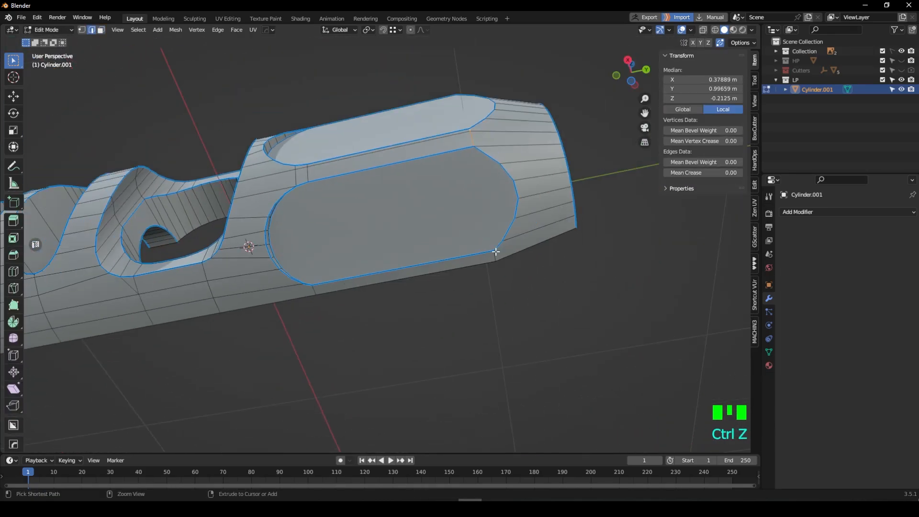
middle_click_drag(495, 250, 484, 311)
middle_click_drag(484, 312, 480, 287, "shift")
scroll(548, 209, "up", 2)
left_click(549, 211, "shift")
middle_click_drag(550, 211, 575, 214)
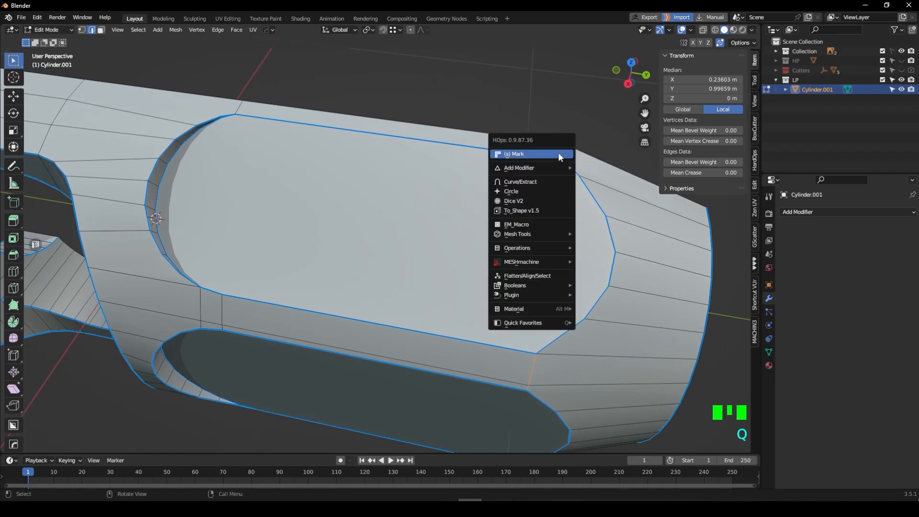
left_click(558, 152)
Merge all vertices of the half mesh by distance and return to object mode to check the shading
key("Tab")
middle_click_drag(558, 152, 416, 232)
key("Tab")
scroll(419, 248, "up", 3)
key("1")
left_click(419, 236)
key("a")
key("Tab")
scroll(535, 265, "down", 5)
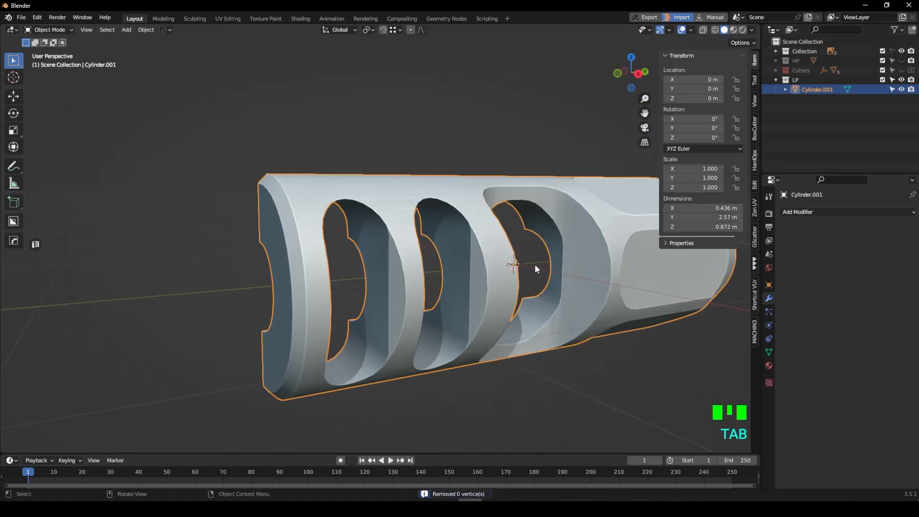
Mirror the half mesh along X into the complete muzzle brake and return to mesh editing
middle_click_drag(535, 264, 567, 243)
left_click(483, 225)
left_click(405, 227)
mouse_move(494, 252)
middle_mouse_down()
mouse_move(554, 260)
mouse_move(493, 264)
middle_mouse_up()
left_click(802, 212)
middle_click_drag(666, 330, 597, 314)
key("Tab")
Merge all vertices of the complete mesh by distance with a merge distance of 0.0101 m
middle_click_drag(448, 252, 201, 291)
scroll(487, 184, "up", 3)
scroll(201, 291, "down", 4)
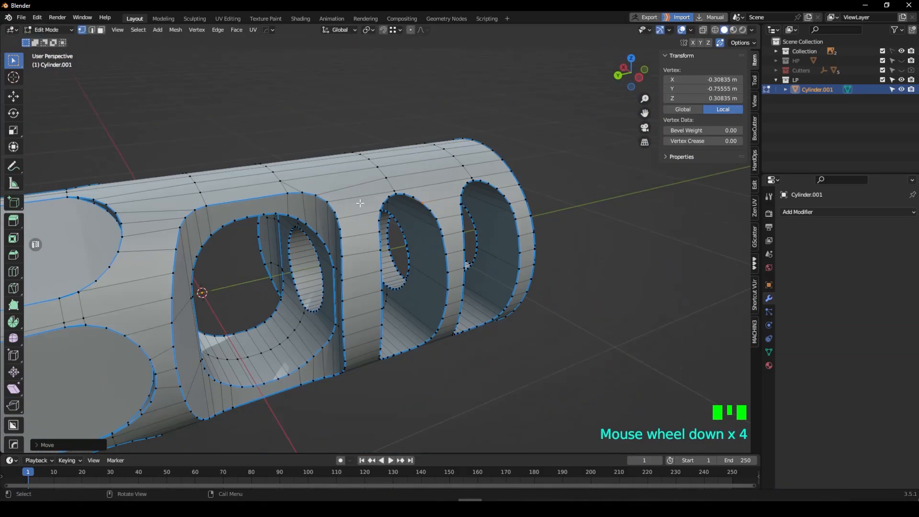
scroll(360, 244, "up", 2)
scroll(346, 211, "up", 1)
middle_click_drag(336, 205, 364, 211)
key("a")
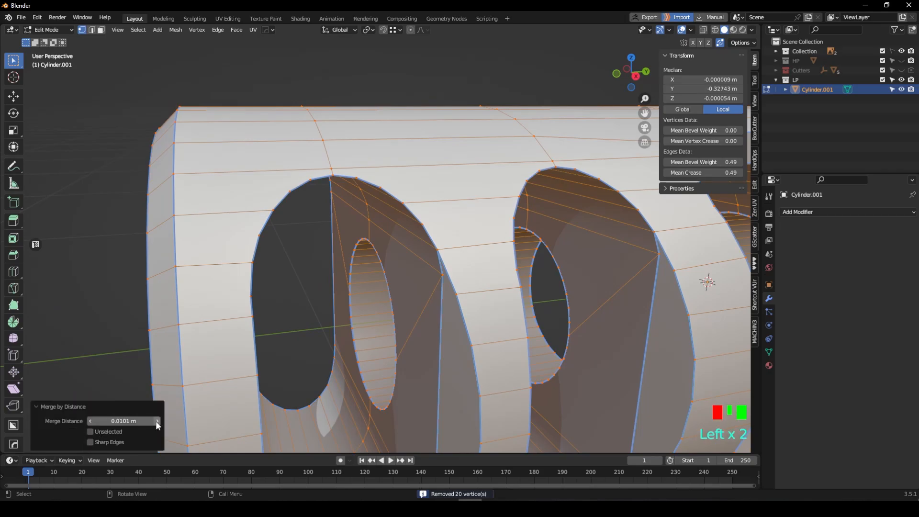
Check the merged mesh in wireframe and reduce the merge distance by one increment
scroll(364, 330, "down", 4)
mouse_move(364, 330)
middle_mouse_down()
mouse_move(431, 354)
mouse_move(287, 356)
middle_mouse_up()
middle_click_drag(288, 357, 259, 354)
key("shift+z")
middle_click_drag(213, 387, 232, 406)
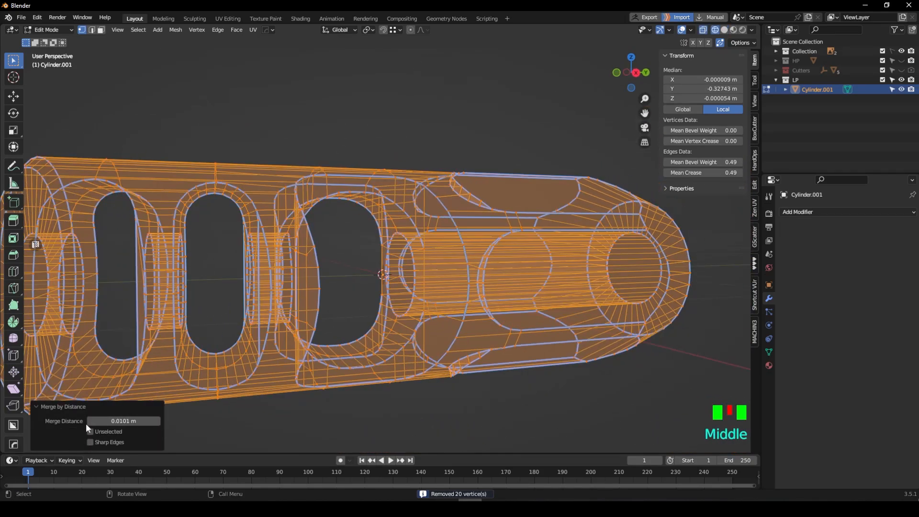
scroll(90, 420, "up", 5)
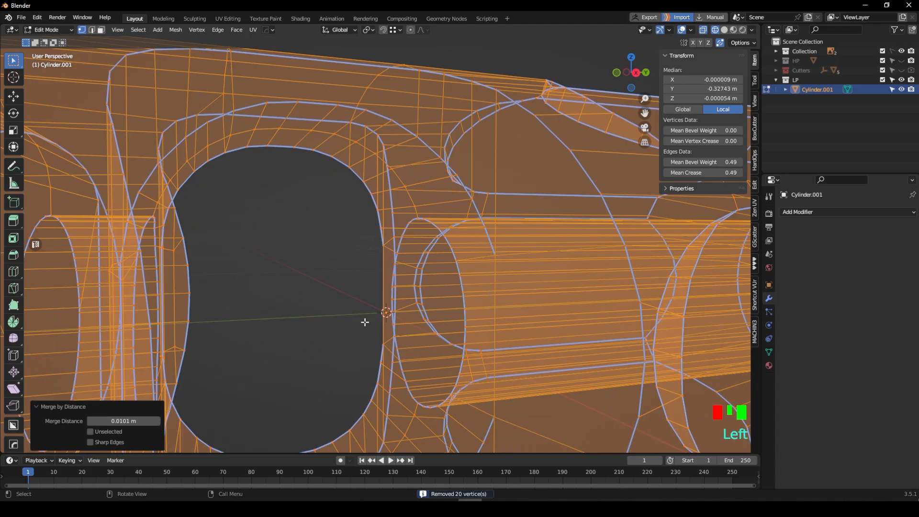
key("shift+z")
left_click(90, 422)
middle_click_drag(469, 296, 486, 278)
left_click(486, 287)
key("g")
right_click(470, 276)
key("Tab")
scroll(468, 283, "down", 3)
key("Tab")
middle_click_drag(433, 256, 457, 273)
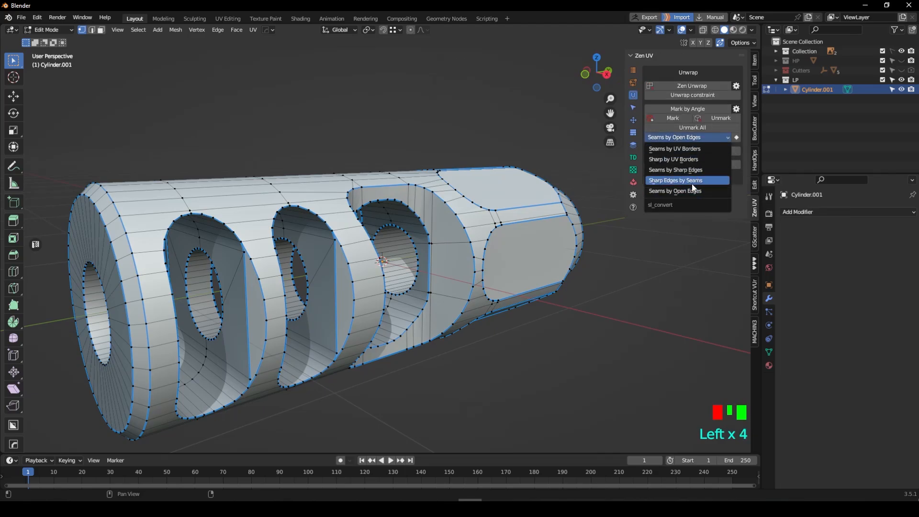
left_click(737, 137)
middle_click_drag(550, 206, 538, 206)
key("ctrl+z")
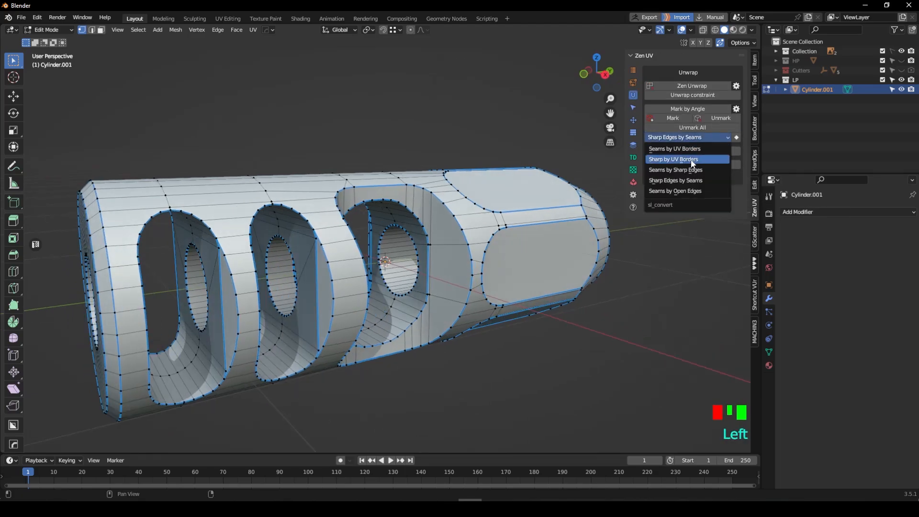
Create UV seams from all sharp edges with the Zen UV Seams by Sharp Edges conversion
left_click(737, 138)
middle_click_drag(422, 230, 449, 209)
Select one edge on each closed inner strip of the slots and bore and mark these edges as UV seams
scroll(449, 200, "up", 4)
key("2")
left_click(407, 159)
middle_click_drag(407, 159, 466, 189, "shift")
left_click(330, 164, "shift")
middle_click_drag(329, 165, 335, 257)
middle_click_drag(335, 256, 354, 269, "shift")
left_click(380, 196, "shift")
left_click(422, 269, "shift")
scroll(422, 270, "down", 4)
left_click(669, 120)
middle_click_drag(532, 269, 378, 280)
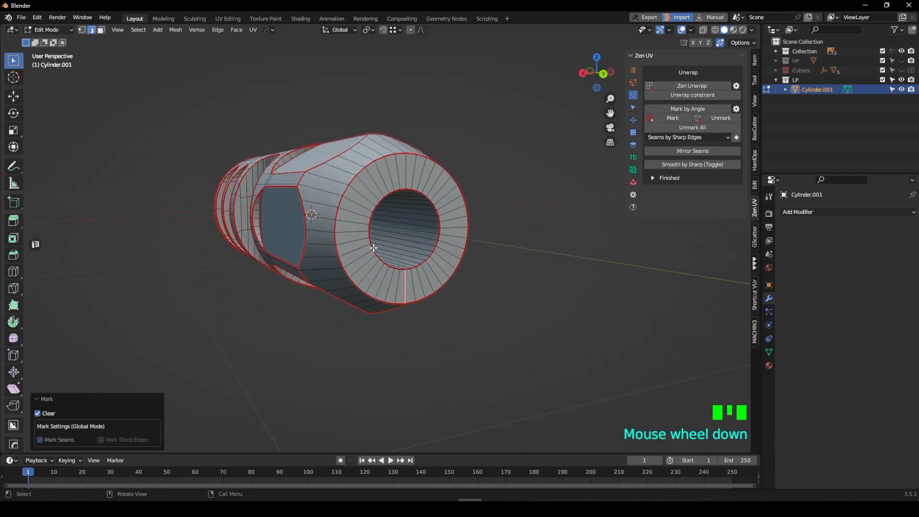
Mark a radial edge on the end ring and the lengthwise centre-line edge path along the outer body as UV seams
middle_click_drag(461, 234, 437, 206)
left_click(670, 129)
middle_click_drag(517, 206, 421, 223)
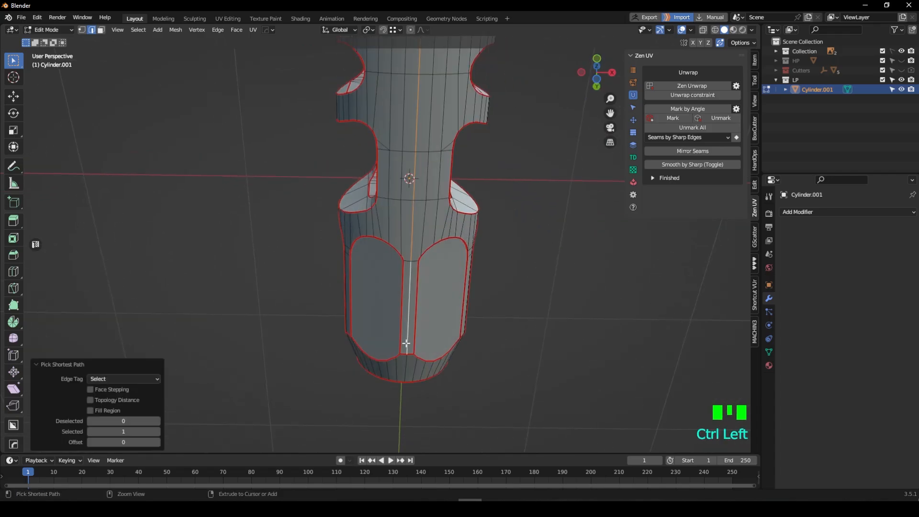
left_click(665, 127)
middle_click_drag(513, 292, 440, 307)
Open the UV editor beside the 3D view and unwrap the whole mesh with Zen Unwrap using the Conformal method
middle_click_drag(493, 230, 570, 268)
left_click(35, 244)
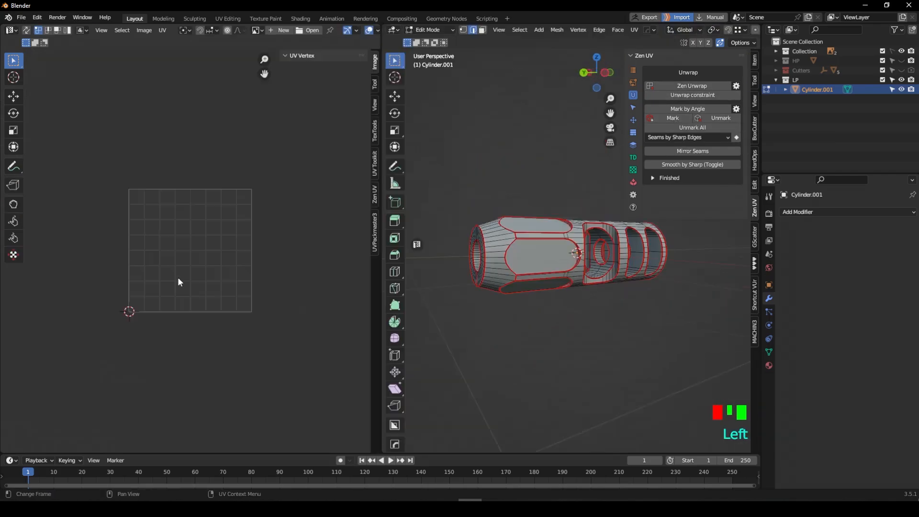
left_click(717, 86)
scroll(192, 268, "up", 5)
middle_click_drag(191, 269, 213, 341, "shift")
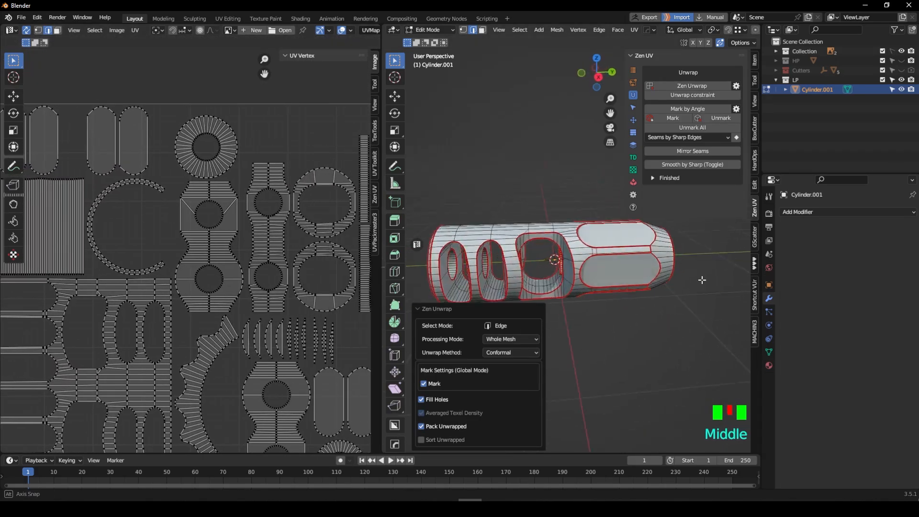
Show all UVs with selection sync off and straighten the curved strip islands with UV Toolkit
key("Tab")
key("Tab")
key("a")
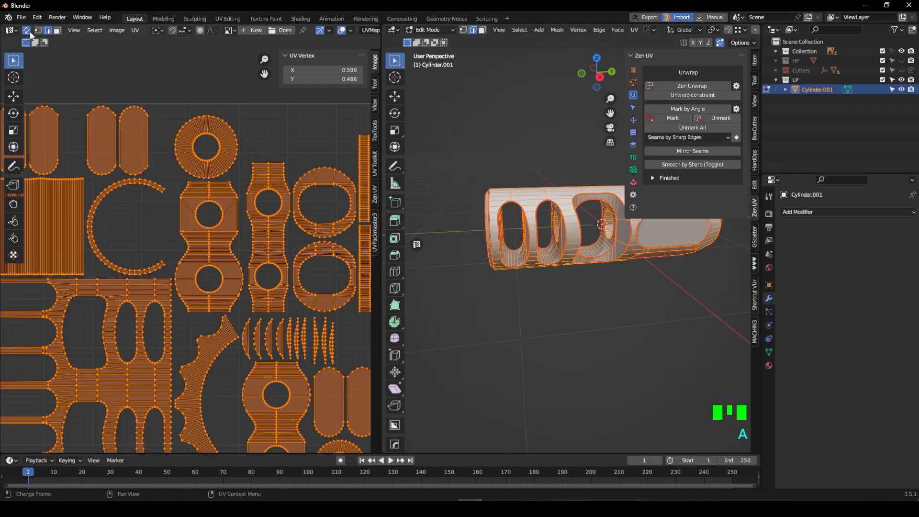
middle_click_drag(331, 230, 332, 187, "shift")
left_click(377, 166)
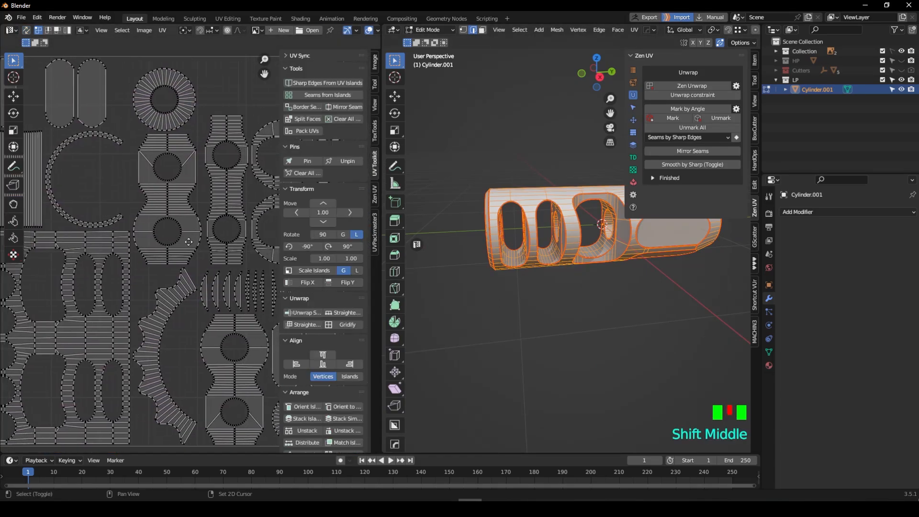
scroll(153, 252, "up", 2)
left_click(300, 326)
scroll(198, 299, "down", 3)
scroll(136, 288, "up", 2)
middle_click_drag(240, 331, 164, 268, "shift")
Straighten the slightly wavy narrow strip island at the edge of the UV layout
left_click(241, 186)
scroll(240, 186, "up", 3)
middle_click_drag(240, 189, 213, 212, "shift")
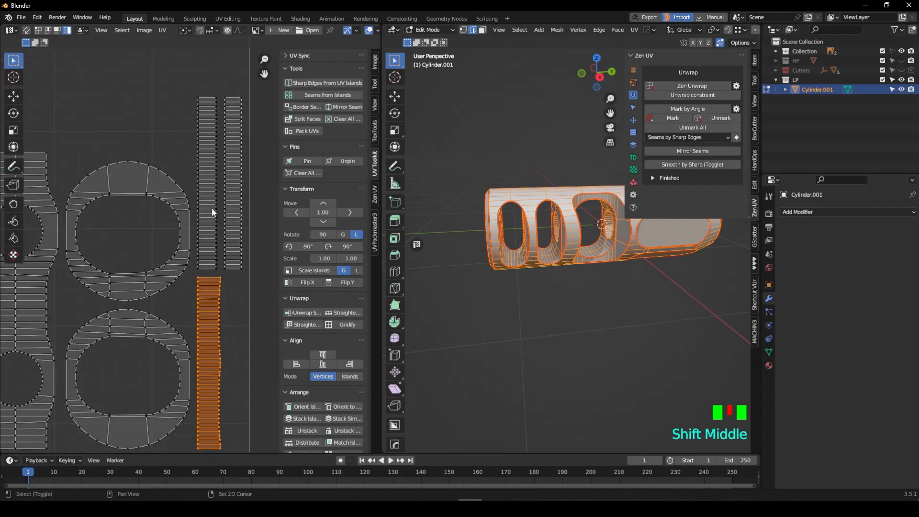
left_click(307, 321)
Examine the remaining UV islands for curved or distorted strips
middle_click_drag(206, 383, 258, 192, "shift")
middle_click_drag(158, 411, 201, 283, "shift")
middle_click_drag(115, 412, 88, 246, "shift")
scroll(191, 287, "down", 2)
middle_click_drag(257, 307, 176, 278, "shift")
scroll(175, 277, "down", 3)
middle_click_drag(58, 191, 187, 268, "shift")
middle_click_drag(115, 240, 72, 270, "shift")
middle_click_drag(103, 271, 163, 258, "shift")
scroll(168, 243, "up", 3)
key("3")
left_click(168, 247)
scroll(167, 263, "down", 3)
Pack all UV islands into a single tile with UVPackmaster3, with Heuristic Search enabled
key("a")
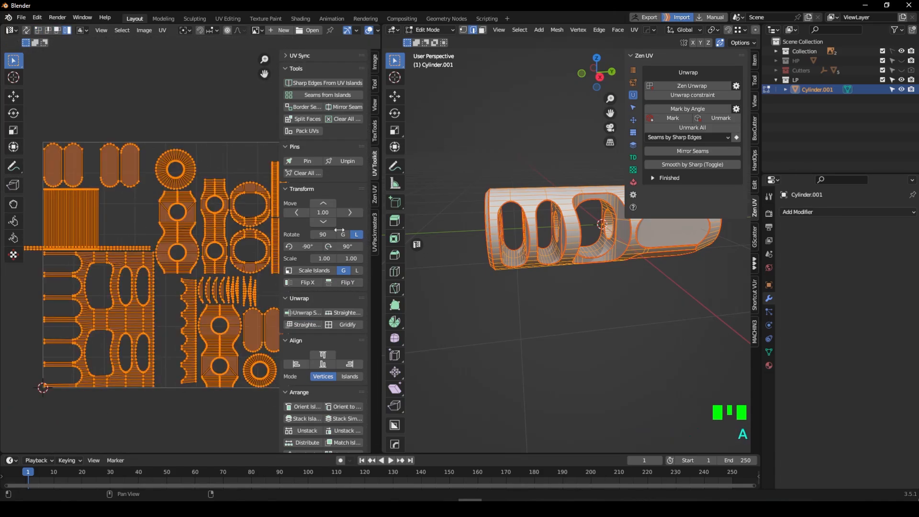
left_click(376, 207)
left_click(373, 220)
left_click(300, 335)
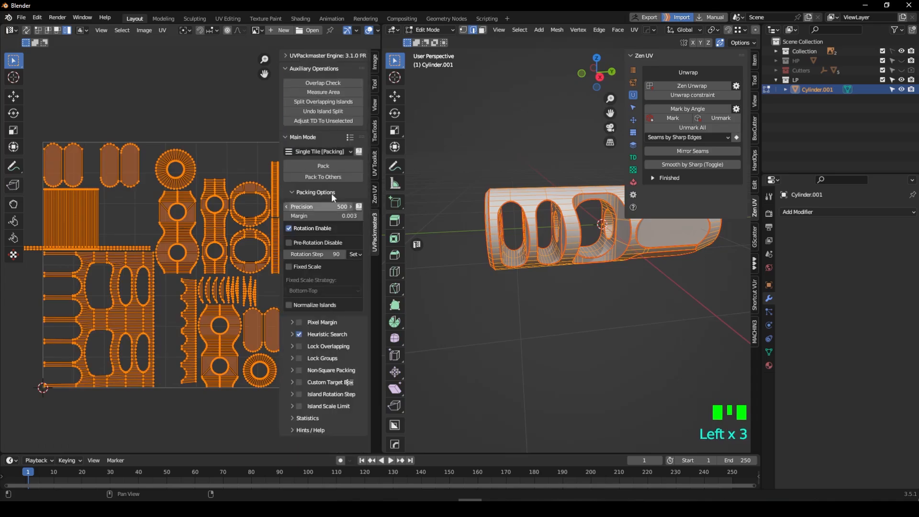
left_click(329, 169)
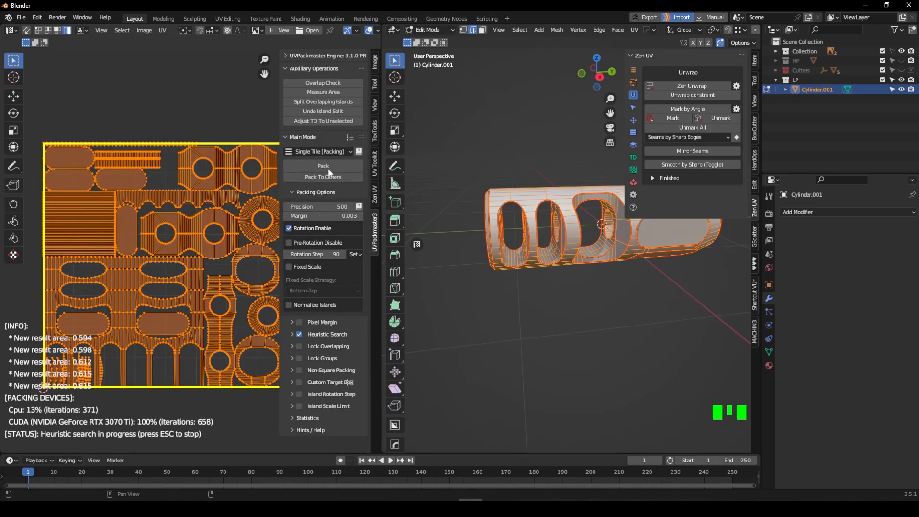
middle_click_drag(188, 262, 150, 274, "shift")
Set sharp edges from the UV islands, close the UV editor and return to object mode
left_click(375, 164)
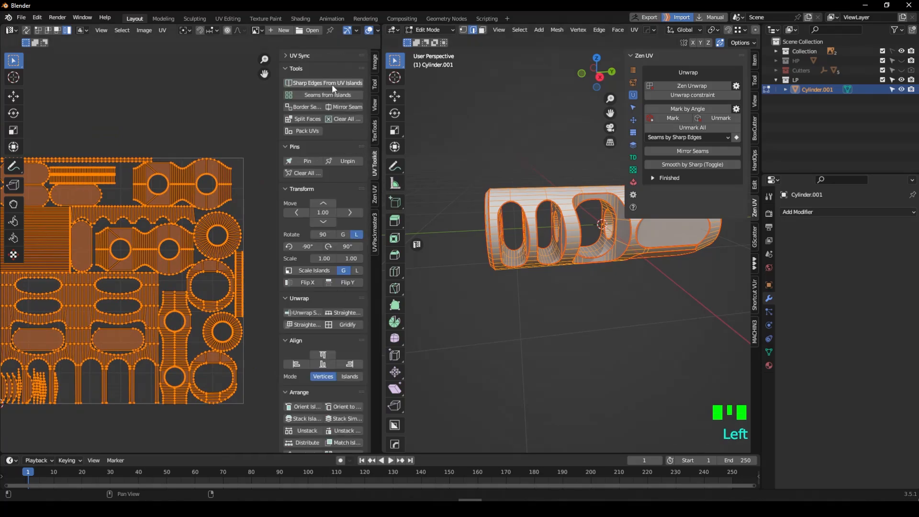
left_click(332, 84)
left_click(417, 245)
key("Tab")
scroll(431, 184, "down", 2)
middle_click_drag(470, 192, 409, 217)
Start an FBX export of the muzzle brake and create a new folder on the Desktop, opening it as the destination
key("F4")
mouse_move(363, 204)
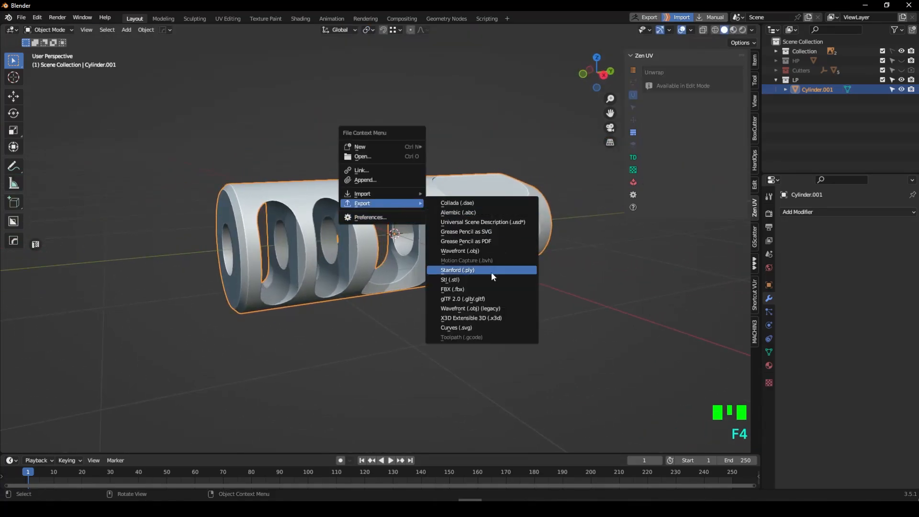
left_click(490, 271)
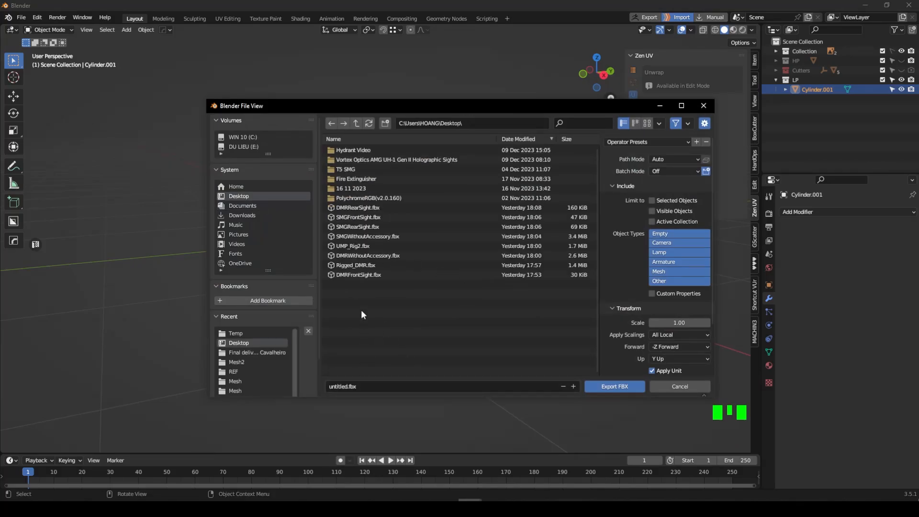
right_click(383, 322)
left_click(361, 342)
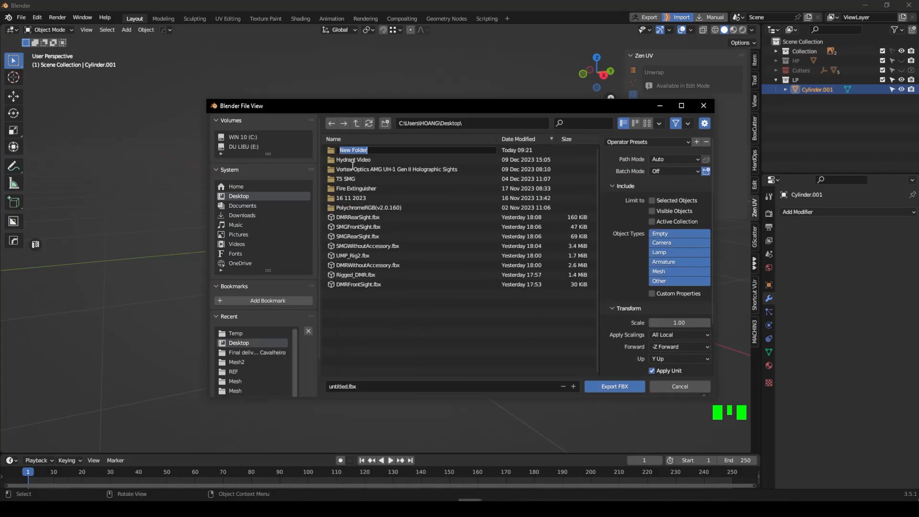
double_click(350, 149)
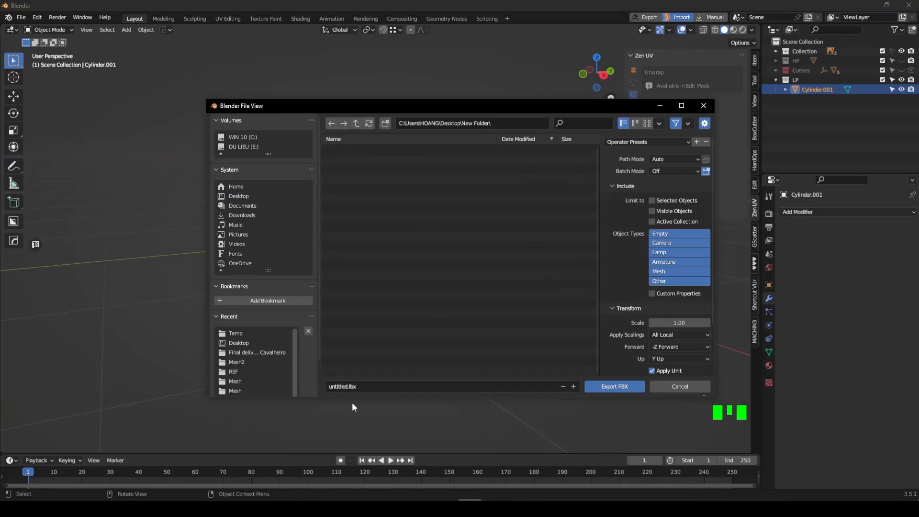
Create a subfolder named Baking inside the new Desktop folder and leave the FBX export
left_click(355, 387)
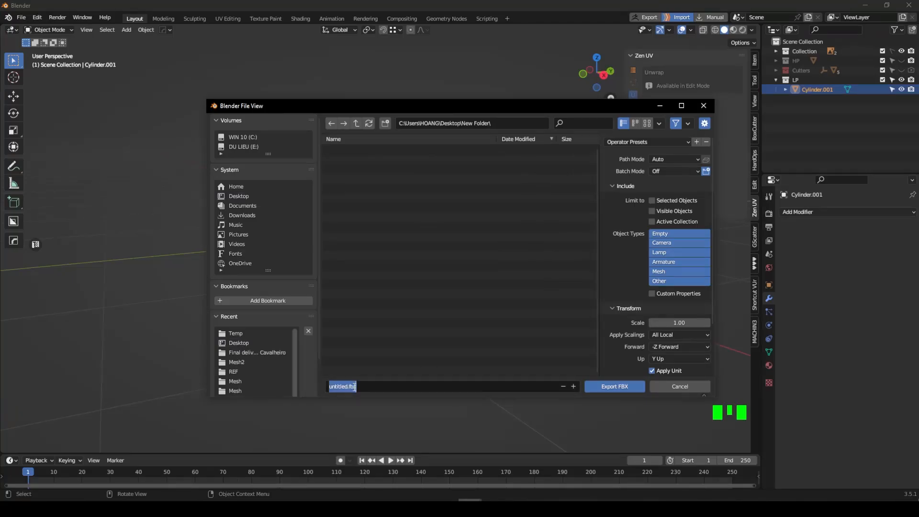
type("lp")
key("Return")
right_click(392, 186)
scroll(659, 259, "down", 6)
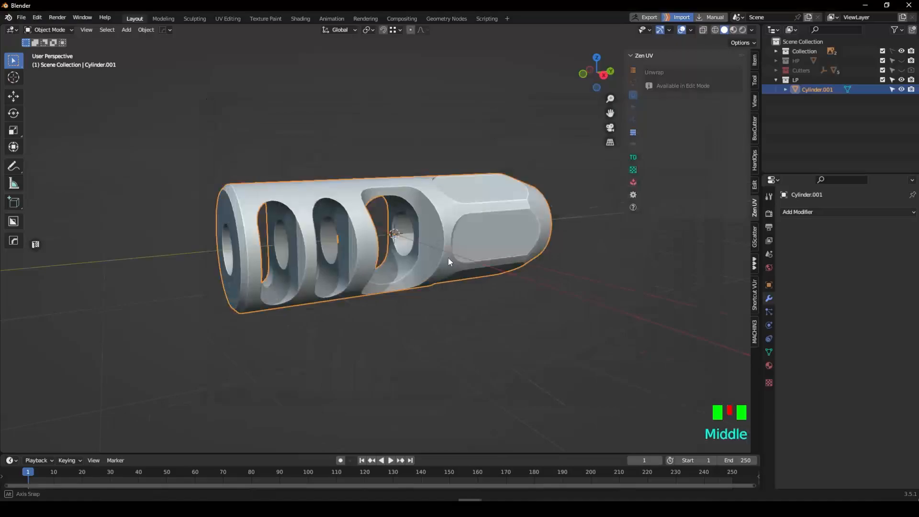
Export the low-poly mesh as legacy OBJ to New Folder/Baking as LP.obj, with Selection Only and Triangulate Faces enabled
key("F4")
mouse_move(448, 260)
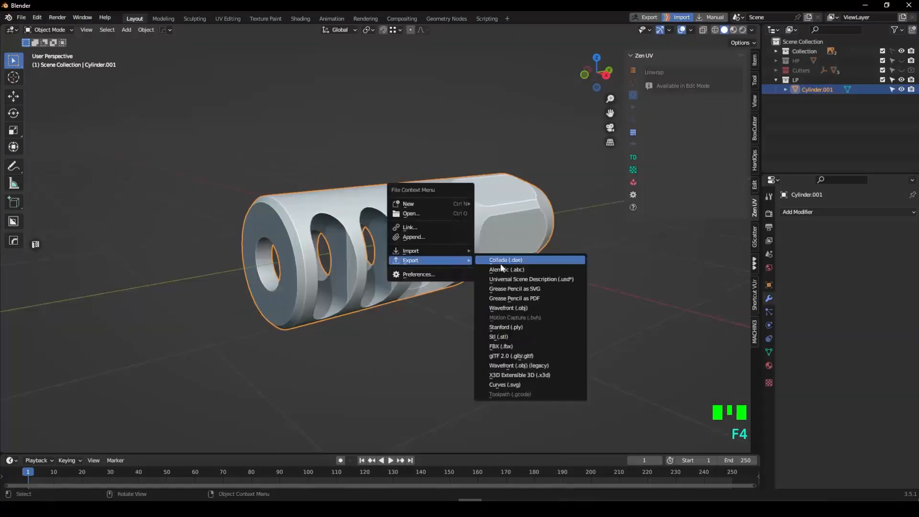
left_click(520, 365)
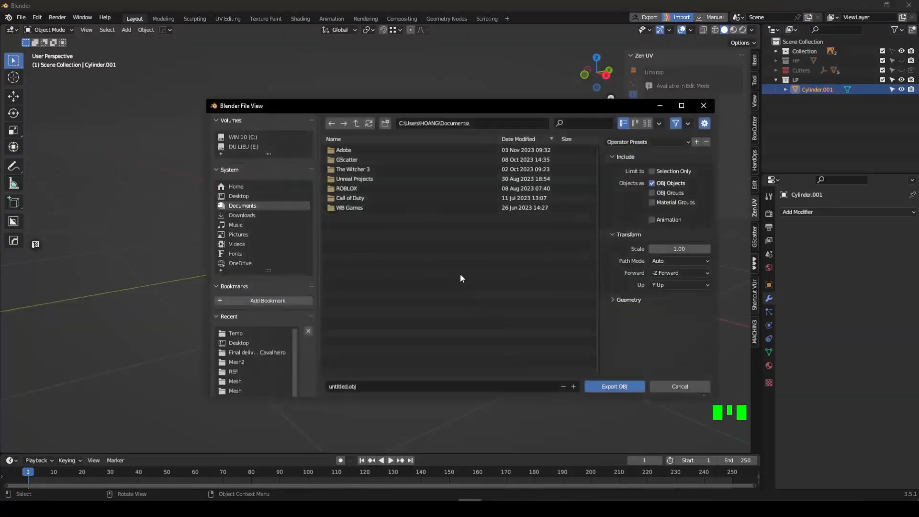
left_click(267, 195)
double_click(357, 150)
double_click(357, 150)
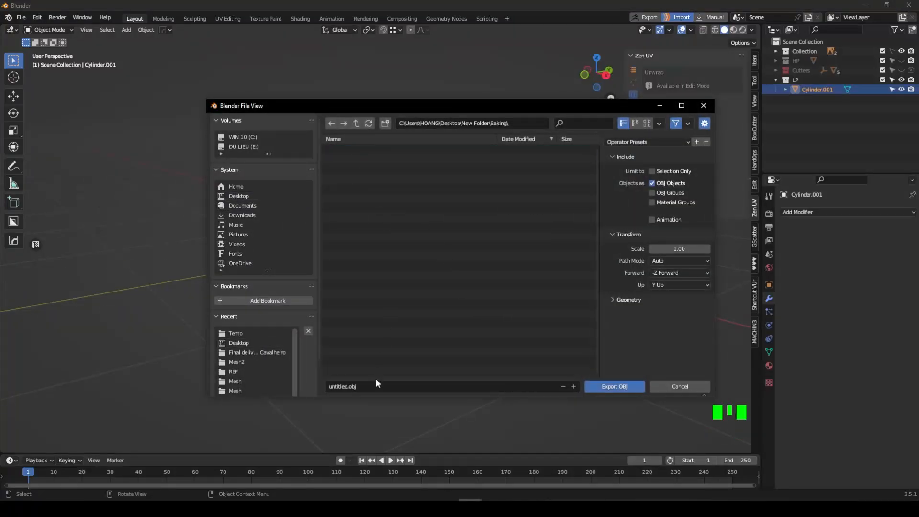
left_click(630, 300)
scroll(633, 303, "down", 3)
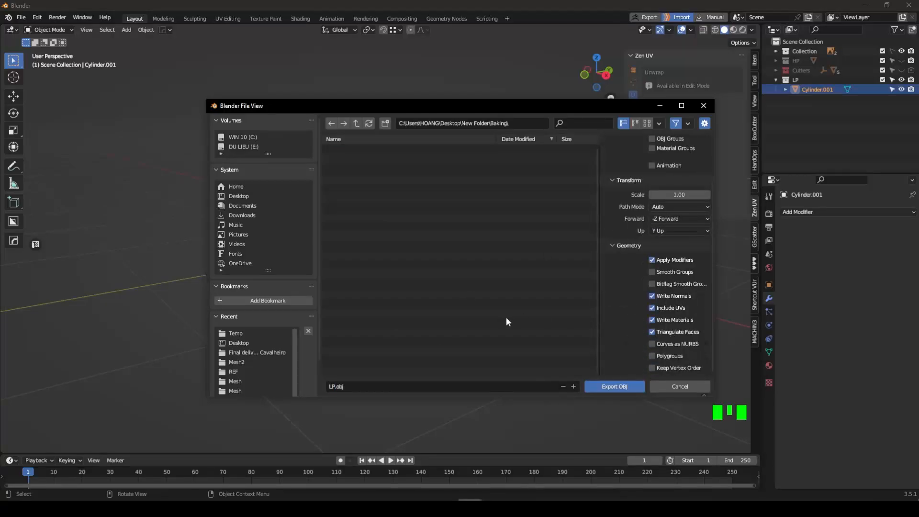
left_click(615, 387)
Hide the LP collection, show the HP collection and select the high-poly muzzle brake
left_click(901, 80)
left_click(901, 61)
left_click(479, 248)
middle_click_drag(478, 248, 392, 262)
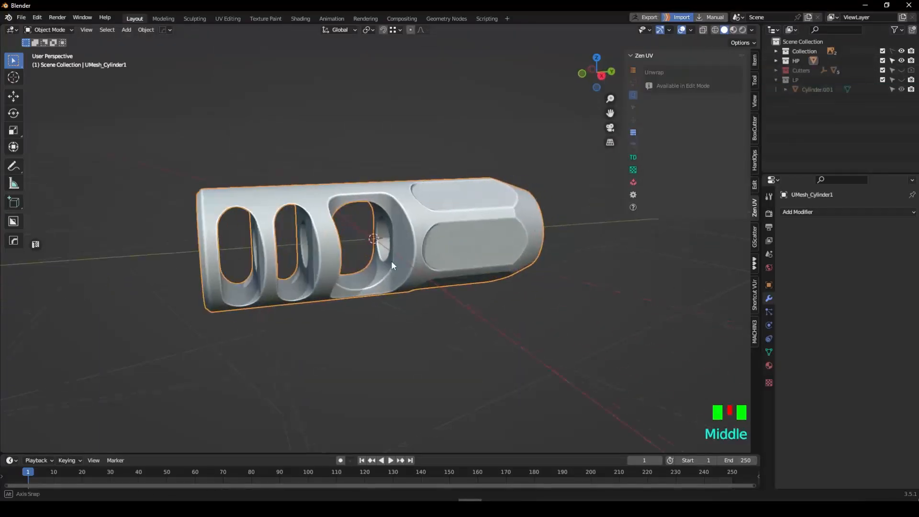
Export the selected high-poly mesh as legacy OBJ to the Baking folder as HP.obj, with Triangulate Faces enabled
key("F4")
mouse_move(392, 261)
left_click(446, 369)
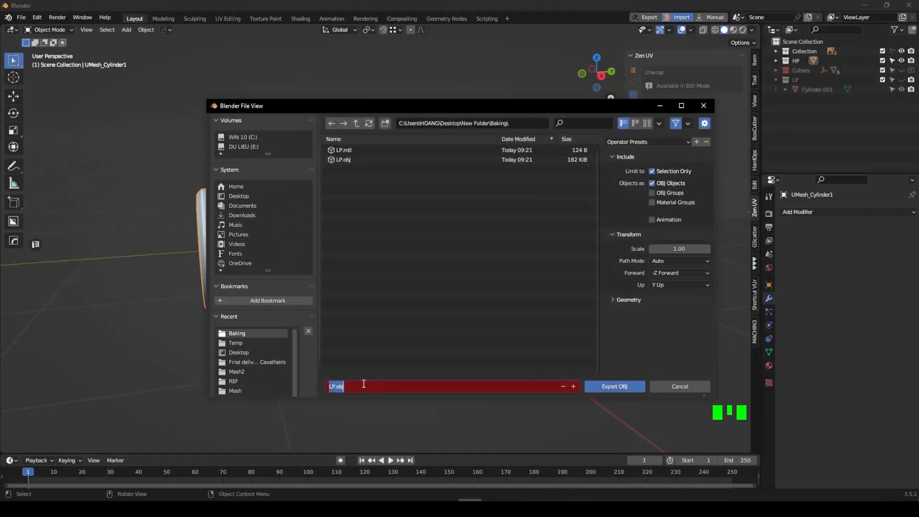
scroll(645, 284, "down", 3)
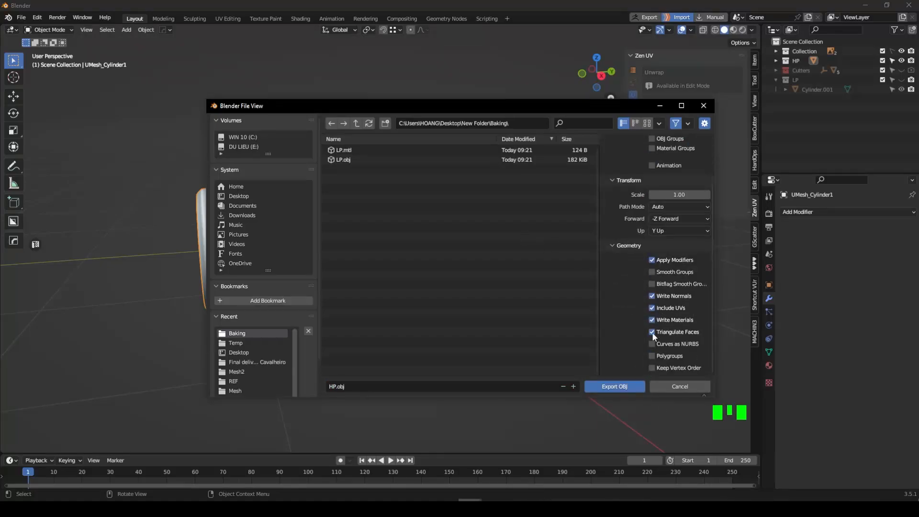
left_click(617, 387)
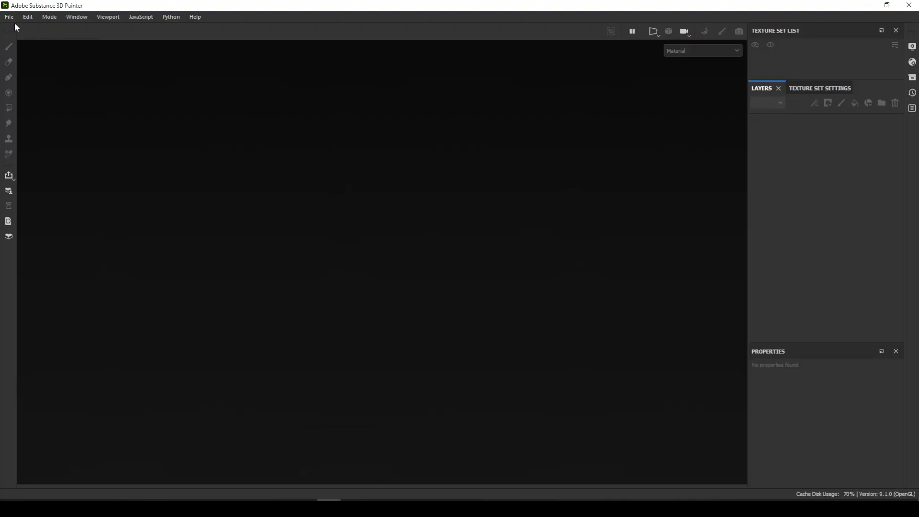
Switch to Substance 3D Painter and create a project from New Folder/Baking/LP.obj with the Unreal Engine 4 (starter_assets) template
left_click(9, 17)
left_click(21, 27)
left_click(562, 145)
left_click(370, 236)
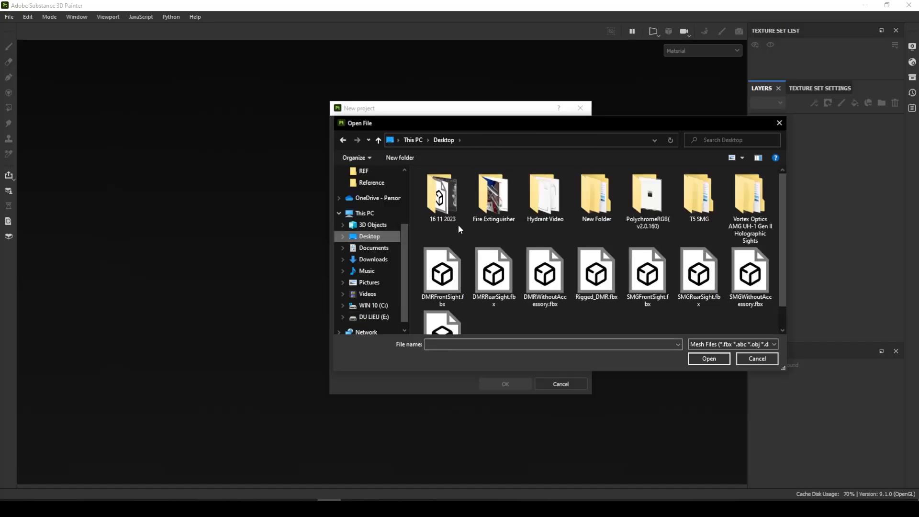
double_click(620, 212)
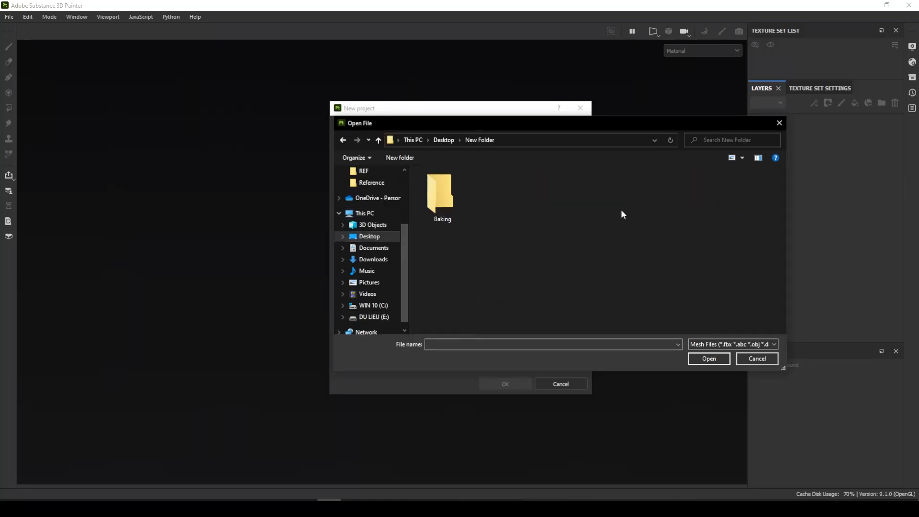
double_click(507, 206)
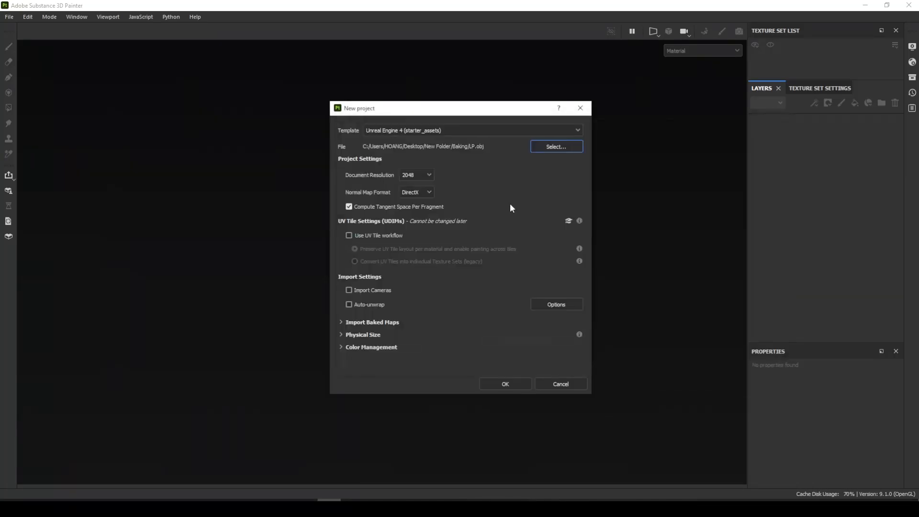
left_click(509, 383)
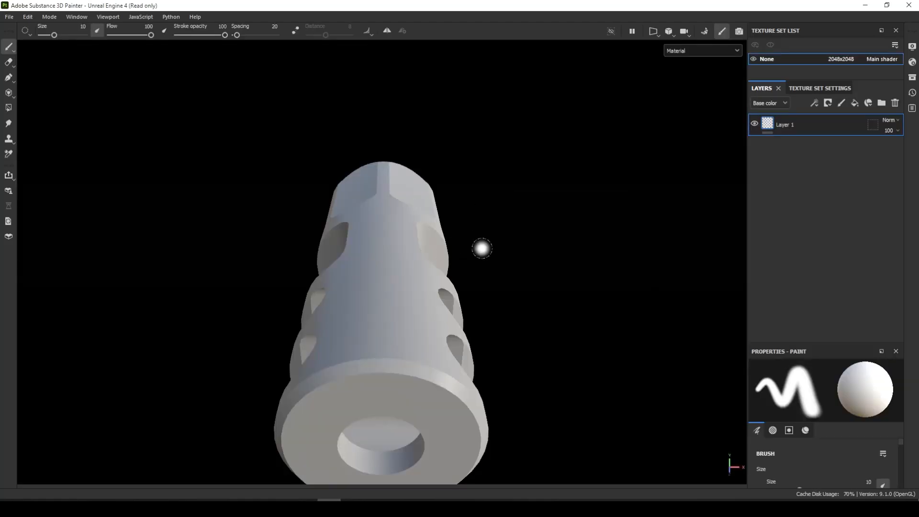
Enter the mesh map baking mode and load HP.obj from the Baking folder as the high definition mesh
left_click_drag(482, 248, 342, 307, "alt")
scroll(342, 306, "up", 3)
middle_click_drag(342, 307, 386, 357, "alt")
left_click_drag(386, 358, 407, 352, "alt")
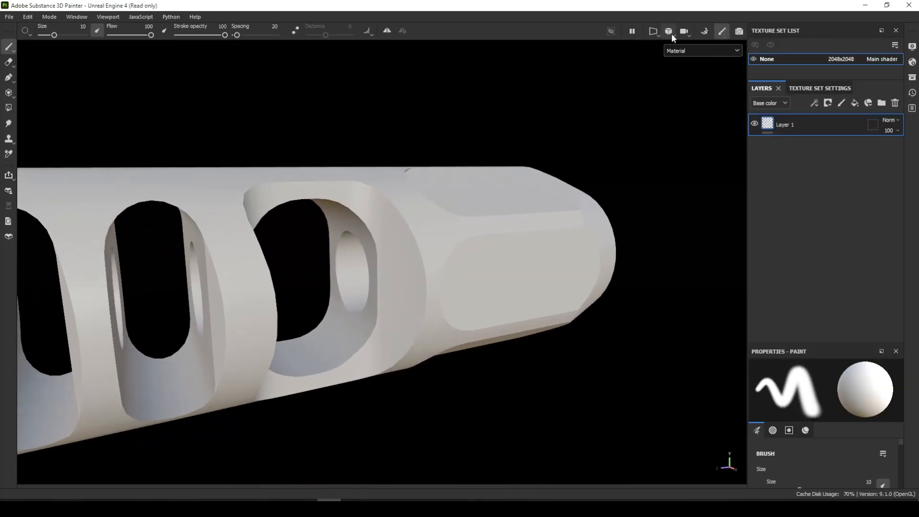
left_click(705, 31)
right_click_drag(622, 209, 642, 254, "alt")
middle_click_drag(641, 254, 656, 246, "alt")
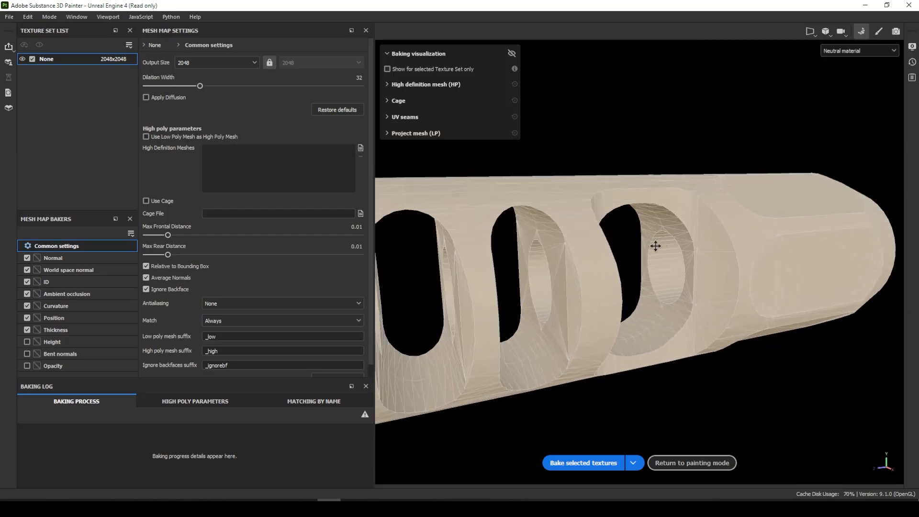
left_click_drag(656, 246, 599, 249, "alt")
left_click(360, 148)
double_click(117, 102)
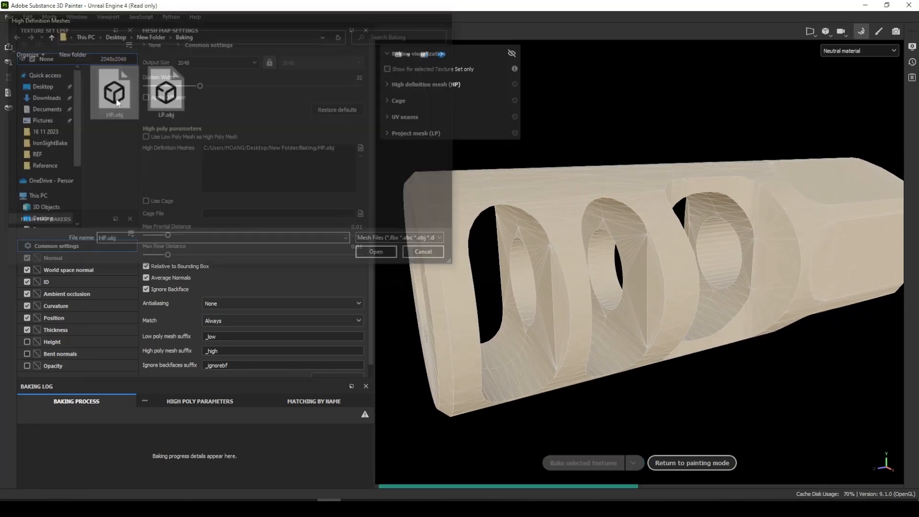
left_click_drag(565, 332, 582, 320, "alt")
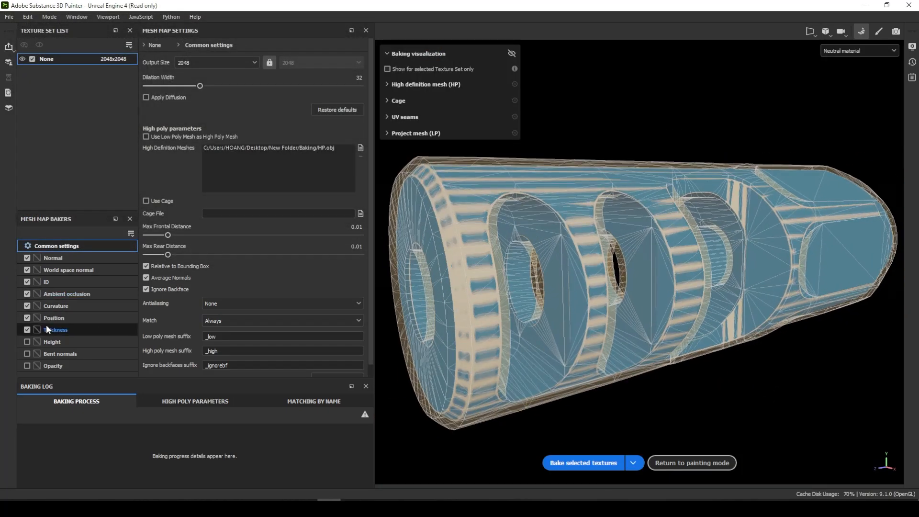
Leave only the Normal and World space normal bakers enabled, with Supersampling 4x antialiasing and a 1024 output size
left_click_drag(27, 330, 27, 282)
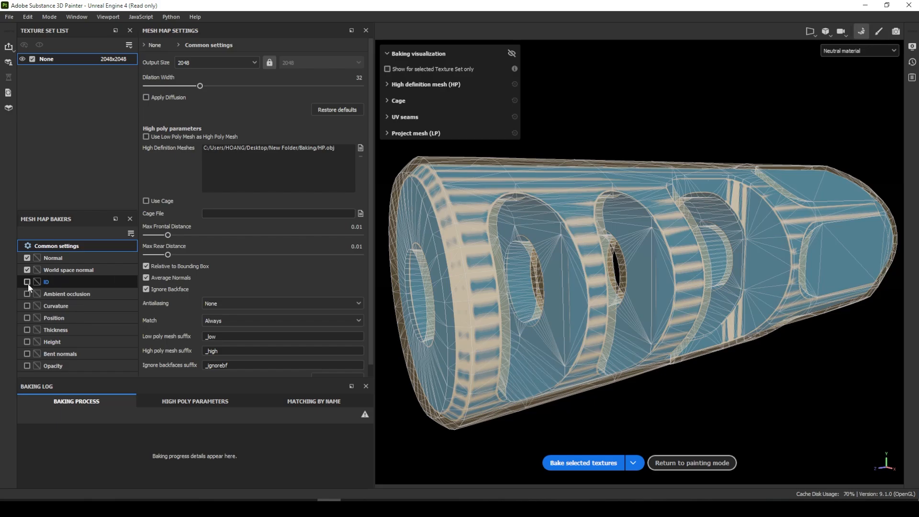
left_click(232, 303)
left_click(230, 334)
left_click(206, 62)
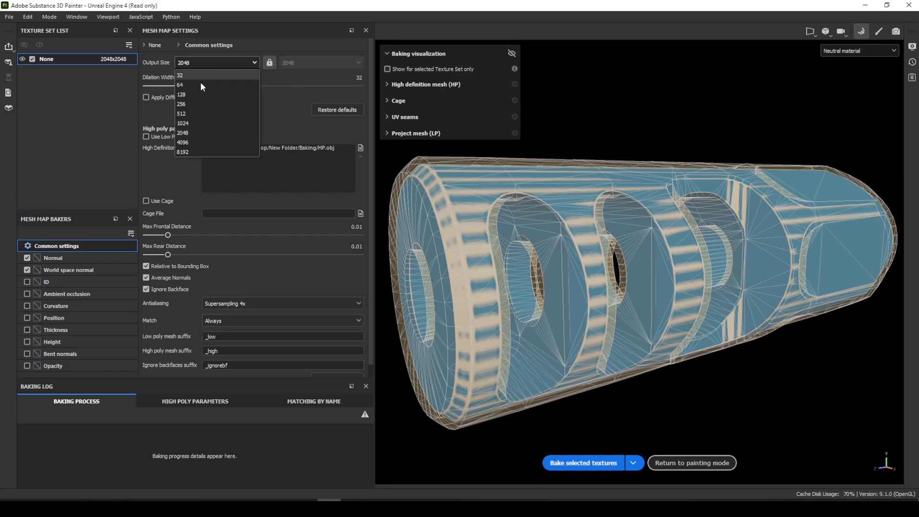
left_click(200, 82)
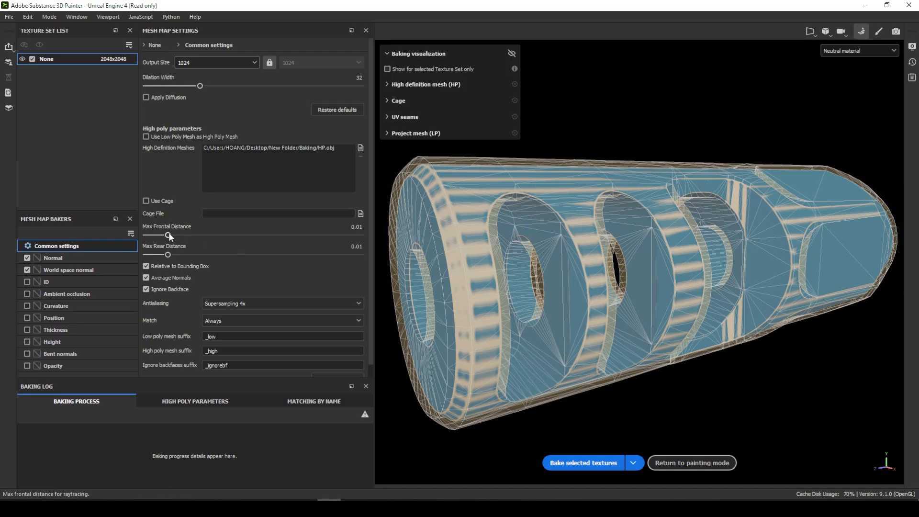
Set the max frontal distance to 0.004, bake the selected maps and hide the baking visualization
left_click_drag(168, 236, 160, 235)
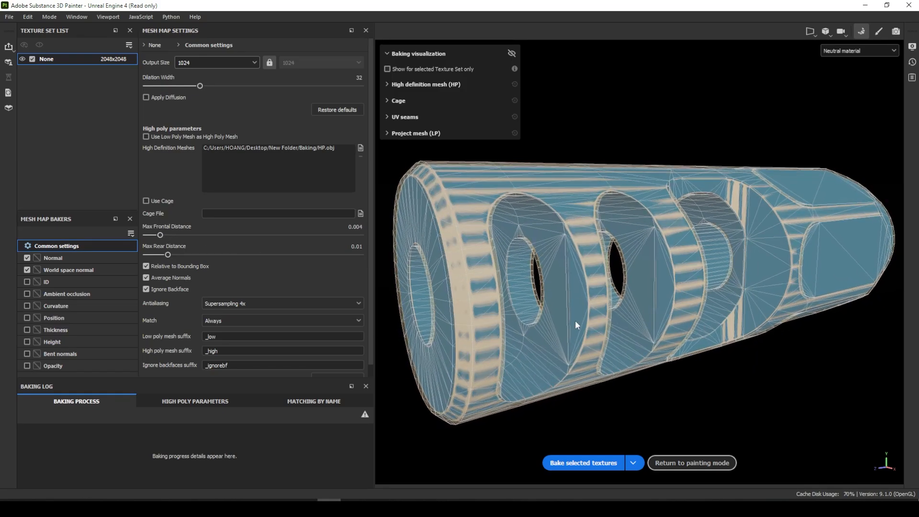
left_click(583, 463)
left_click(512, 53)
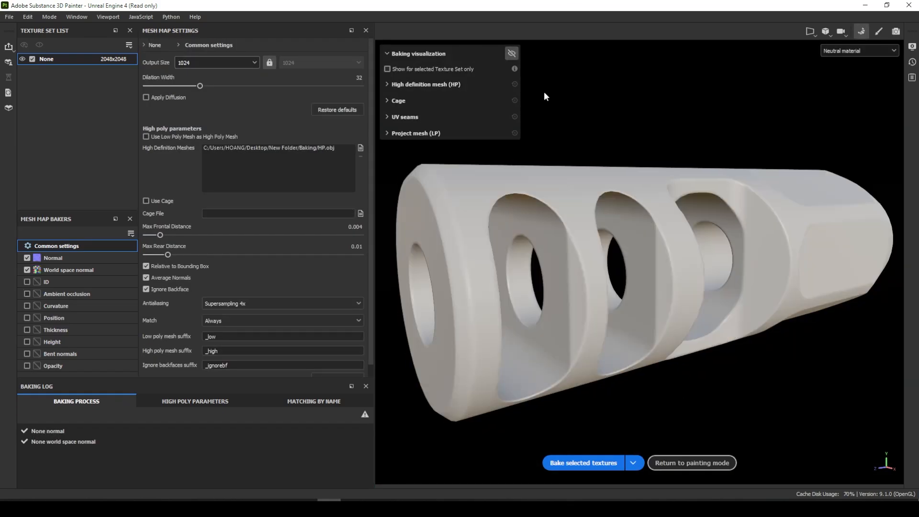
Examine the baked normals on the muzzle brake's ports, flat facets and end faces for shading errors
left_click_drag(785, 268, 694, 260, "alt")
middle_click_drag(694, 260, 543, 268, "alt")
right_click_drag(542, 268, 705, 397, "alt")
left_click_drag(705, 398, 575, 349, "alt")
middle_click_drag(575, 349, 565, 310, "alt")
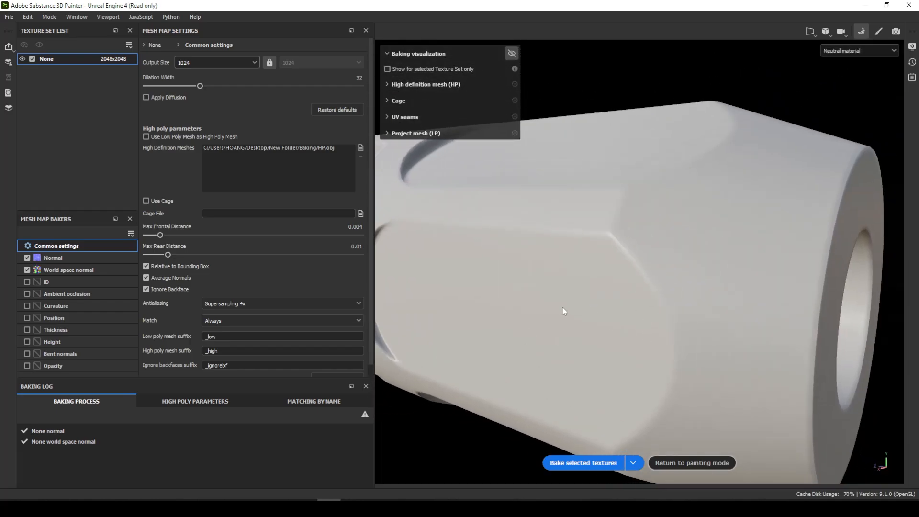
right_click_drag(564, 310, 508, 287, "alt")
left_click_drag(508, 287, 798, 335, "alt")
right_click_drag(798, 334, 834, 355, "alt")
middle_click_drag(833, 354, 753, 320, "alt")
left_click_drag(754, 320, 731, 369, "alt")
right_click_drag(731, 369, 737, 308, "alt")
middle_click_drag(738, 308, 659, 205, "alt")
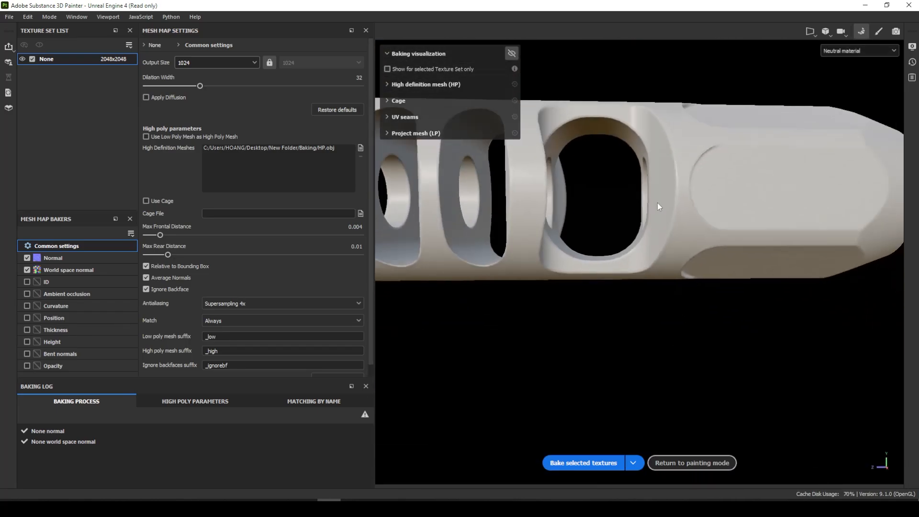
left_click_drag(659, 205, 747, 239, "alt")
middle_click_drag(747, 240, 568, 275, "alt")
left_click_drag(568, 274, 421, 207, "alt")
Rebake the normal and world space normal maps at 4096 output size with Supersampling 64x antialiasing
left_click(260, 63)
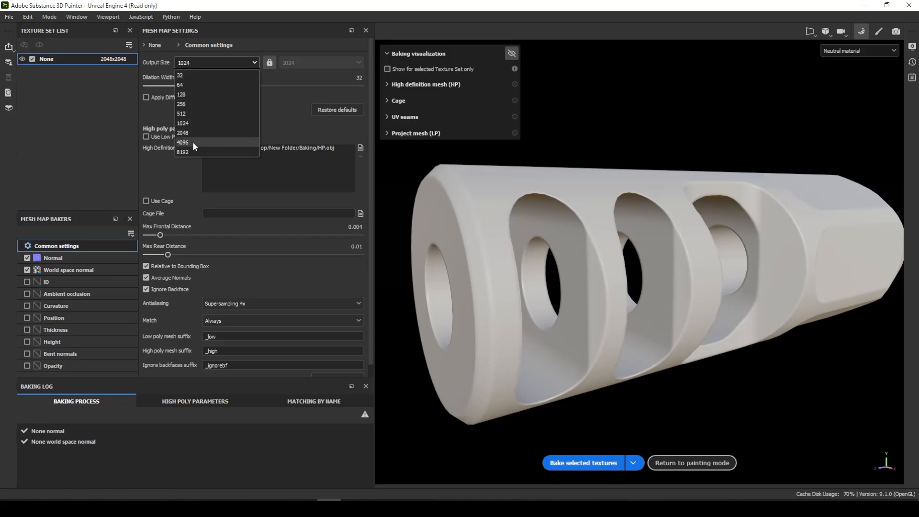
left_click(193, 142)
left_click(238, 304)
left_click(595, 463)
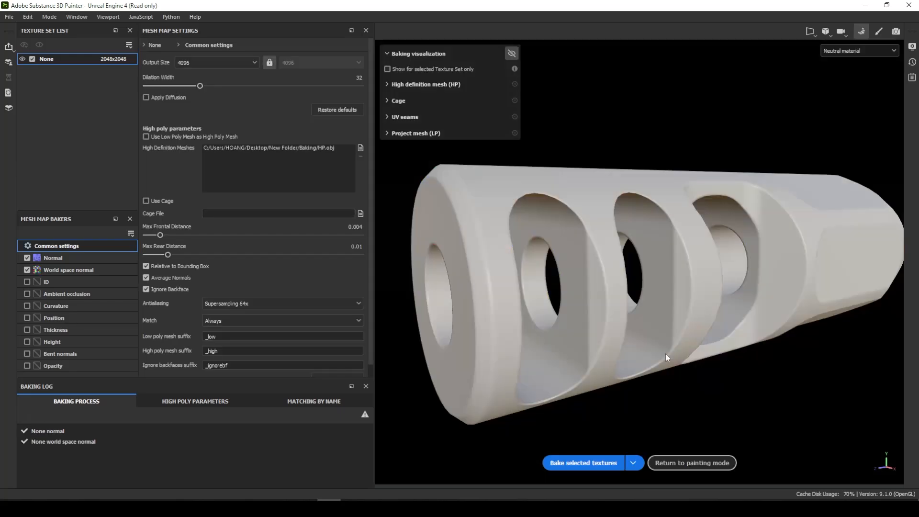
left_click_drag(666, 355, 570, 355, "alt")
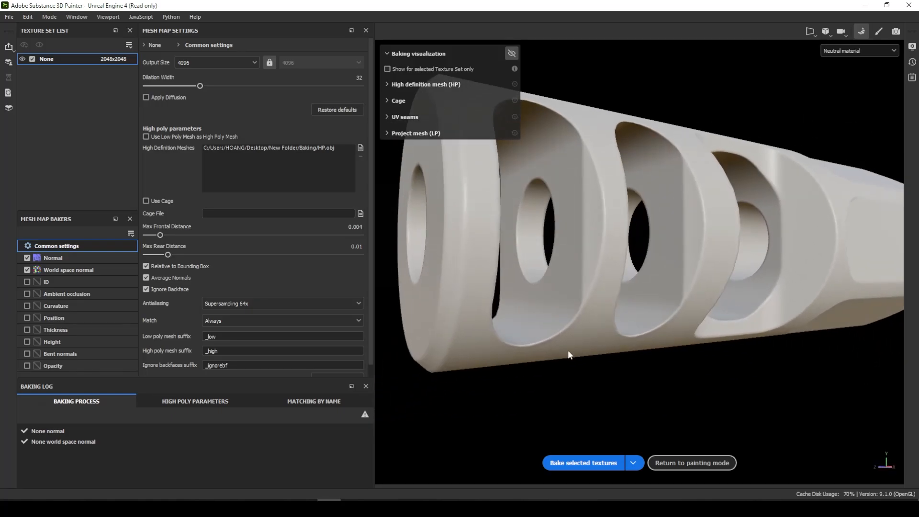
Bake only the ambient occlusion, curvature, position and thickness maps with Supersampling 4x antialiasing
left_click(27, 258)
left_click(28, 270)
left_click(27, 306)
left_click(28, 318)
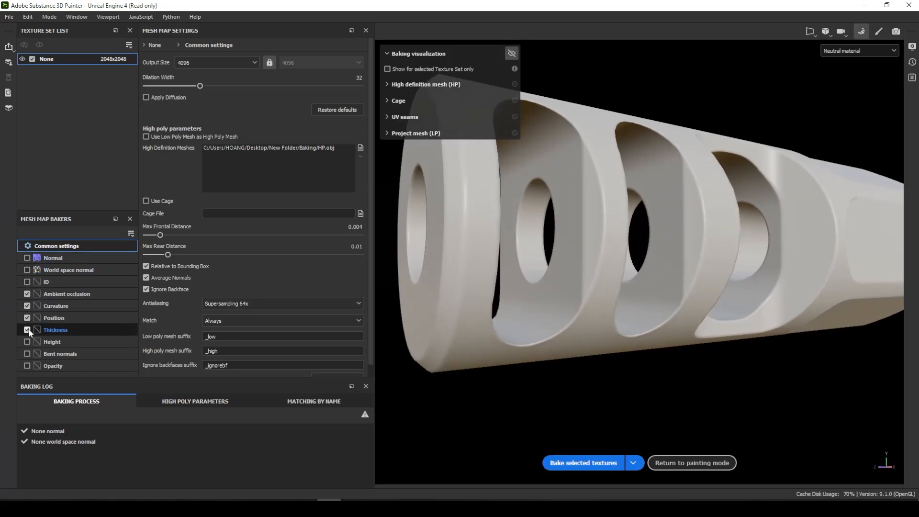
left_click(27, 330)
left_click(230, 304)
left_click(230, 326)
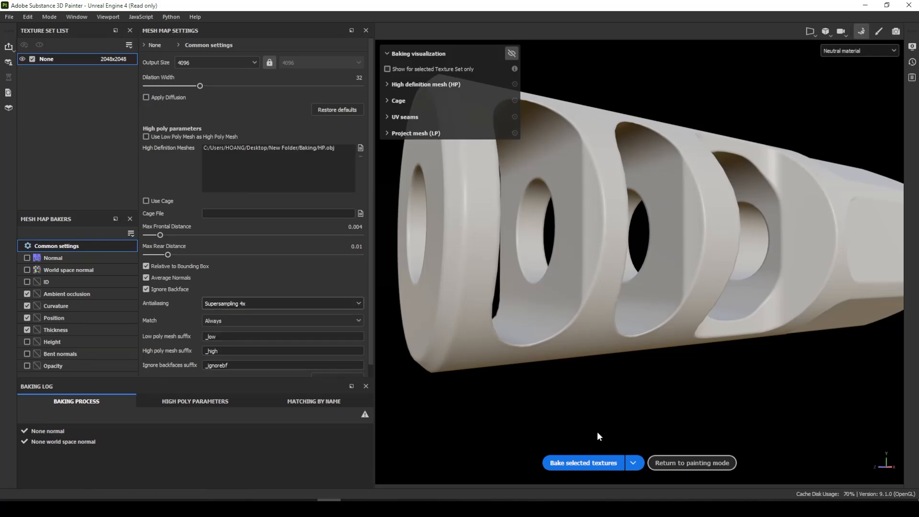
left_click(599, 463)
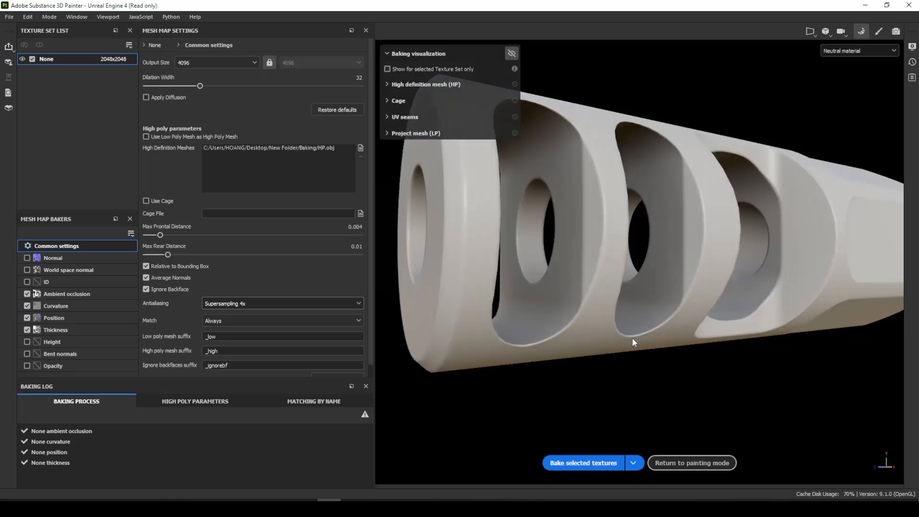
Return to painting mode and inspect the muzzle brake's baked mesh maps one after another before restoring the material view
mouse_move(631, 311)
left_mouse_down("alt")
mouse_move(649, 257)
mouse_move(622, 258)
left_mouse_up("alt")
left_click(880, 32)
mouse_move(555, 230)
left_mouse_down("alt")
mouse_move(617, 223)
mouse_move(571, 256)
left_mouse_up("alt")
key("b")
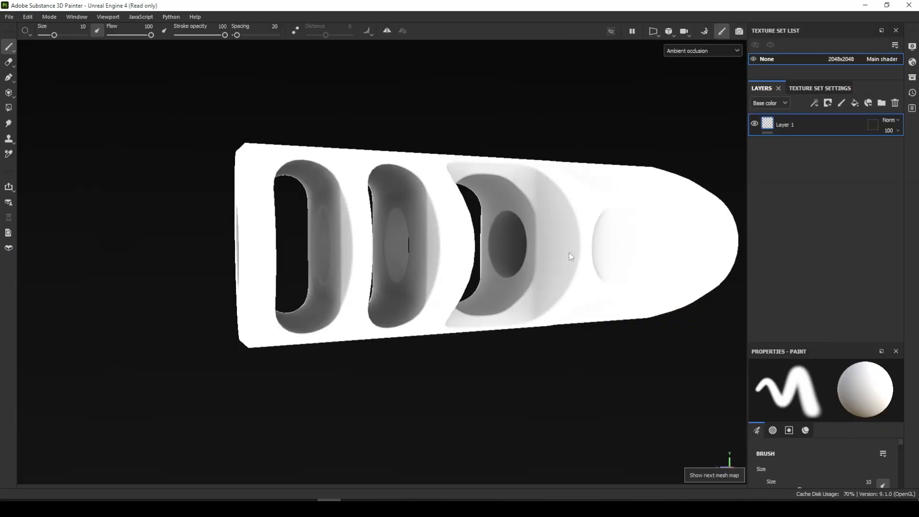
key("b")
key("b")
key("b")
key("b")
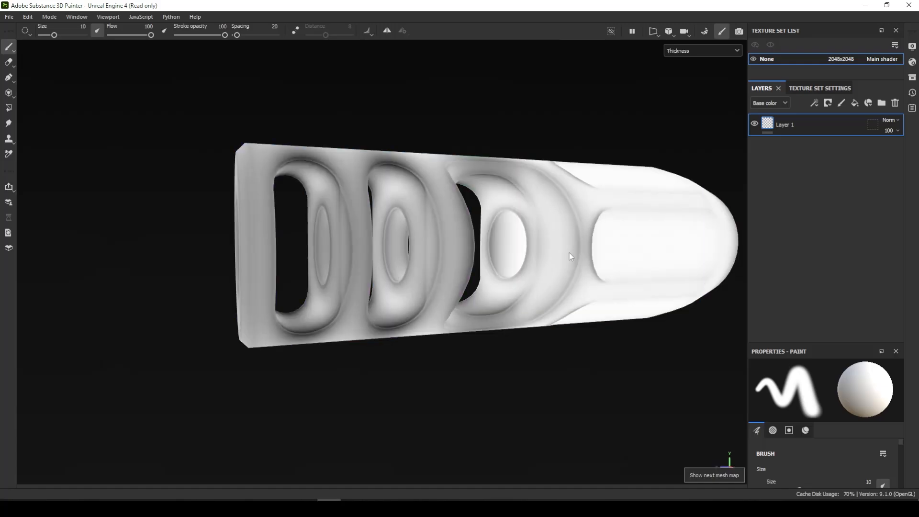
key("b")
key("b")
key("b")
left_click_drag(569, 251, 431, 282, "alt")
middle_click_drag(431, 283, 474, 263, "alt")
Delete the default paint layer and apply the AR15 Metal smart material to the muzzle brake
left_click(895, 104)
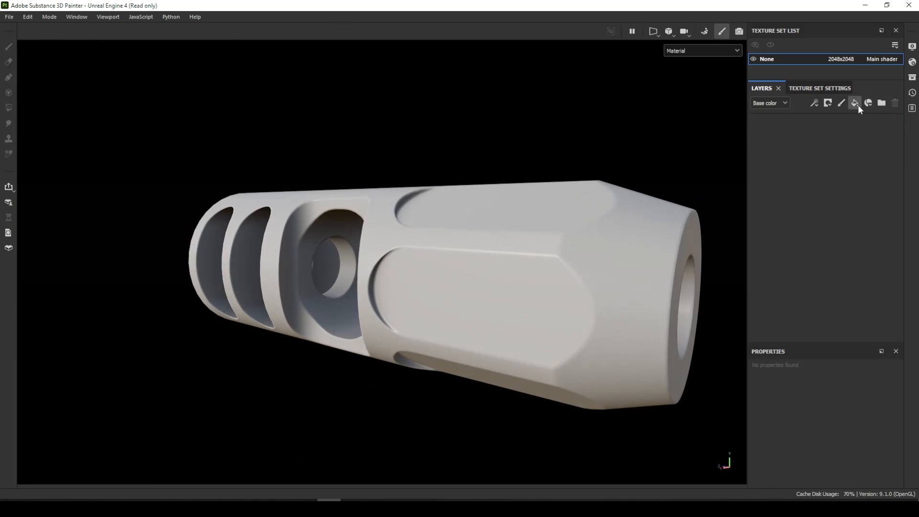
left_click(859, 105)
left_click(897, 105)
left_click(869, 104)
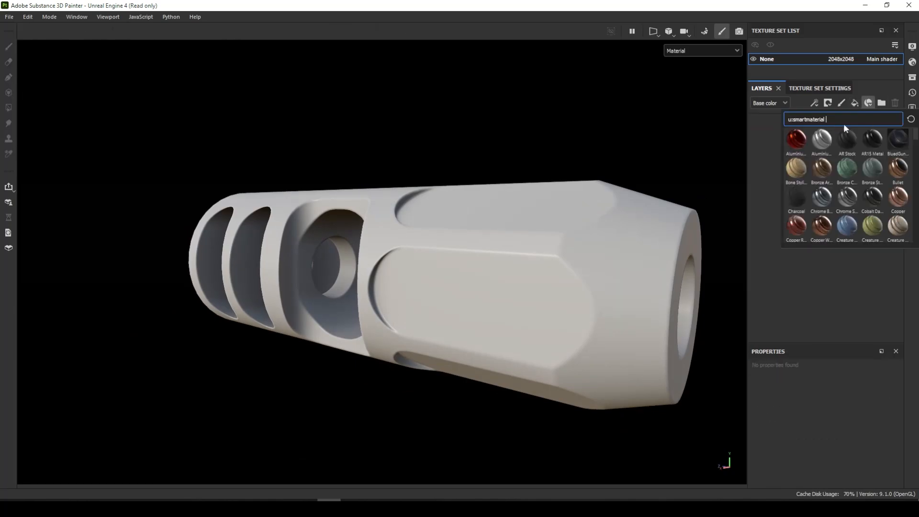
left_click_drag(472, 292, 472, 322)
Hide the Dirt Concave layer inside the AR15 Metal material
left_click(764, 124)
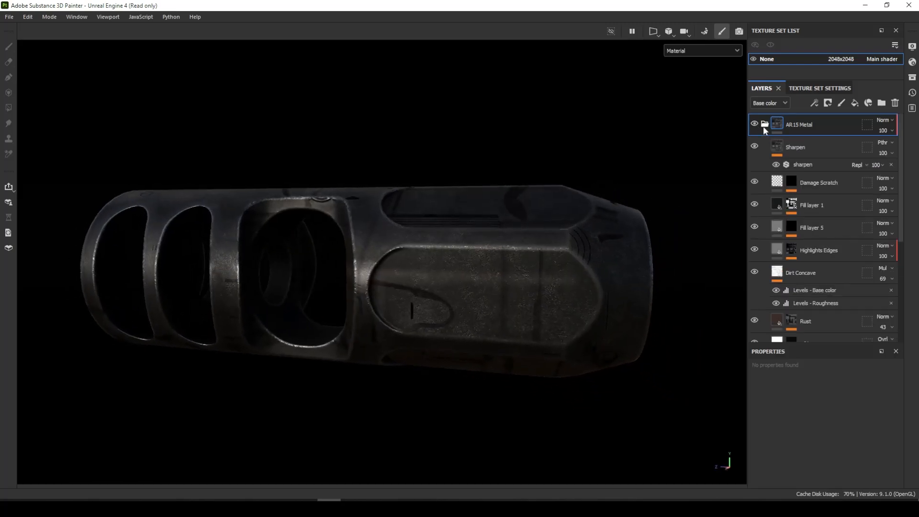
left_click(756, 249)
left_click(755, 272)
left_click(765, 125)
left_click_drag(601, 249, 637, 235, "alt")
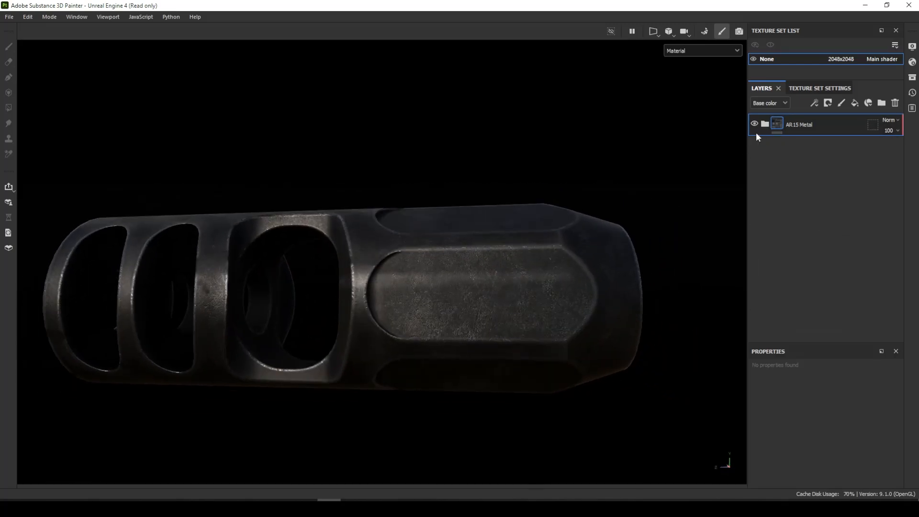
Hide the Paint effect on Fill layer 5's mask in the AR15 Metal material
left_click(765, 124)
left_click(791, 228)
left_click(790, 245)
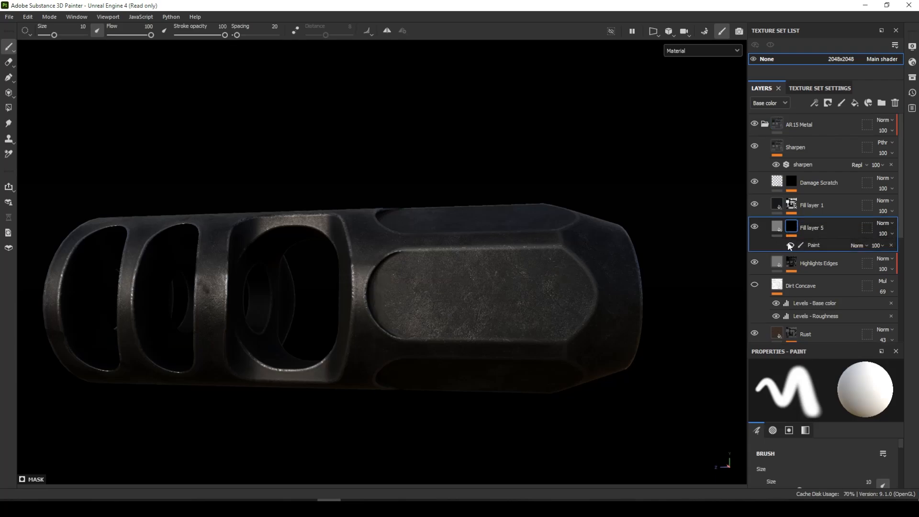
mouse_move(472, 287)
left_mouse_down("alt")
mouse_move(437, 301)
mouse_move(457, 292)
left_mouse_up("alt")
left_click(767, 124)
middle_click_drag(378, 255, 531, 197, "alt")
left_click_drag(531, 197, 431, 231, "alt")
left_click(766, 124)
Hide the Paint effects on the masks of the Rust and Metal Worn layers
left_click(779, 205)
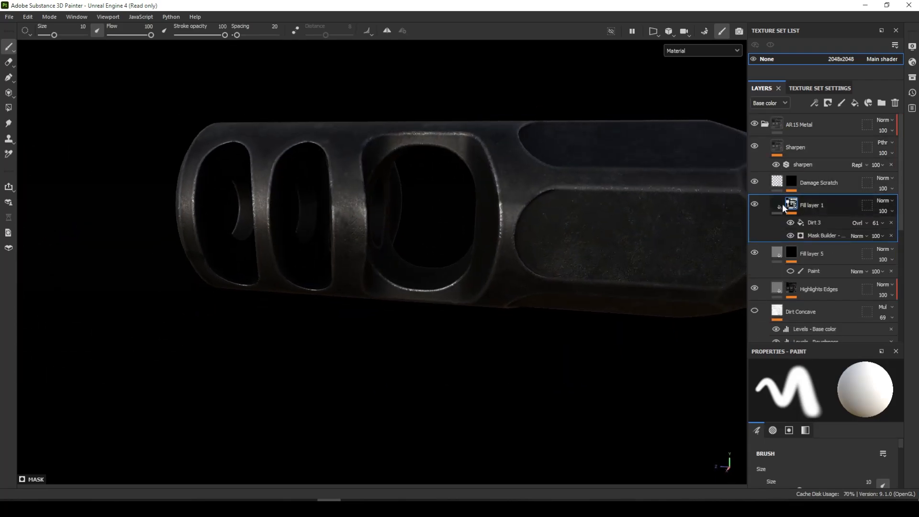
scroll(786, 230, "down", 3)
left_click(795, 272)
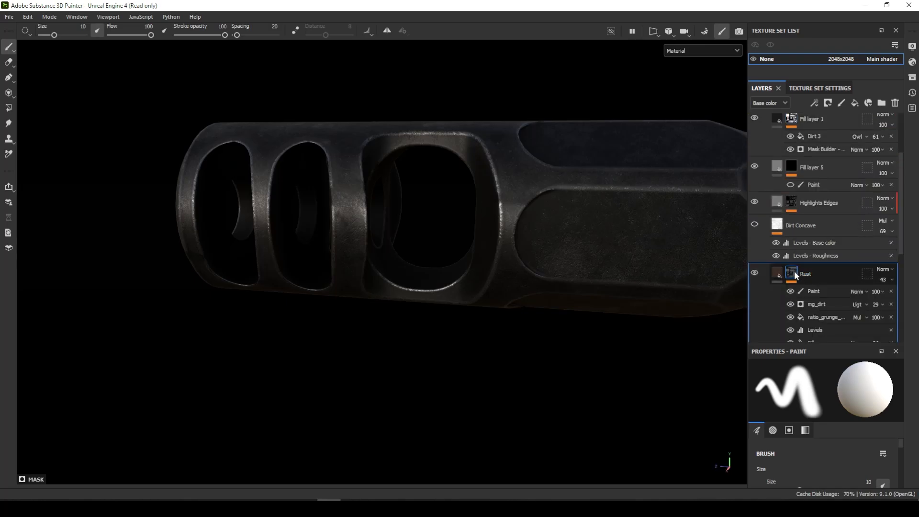
scroll(791, 290, "down", 5)
left_click(794, 241)
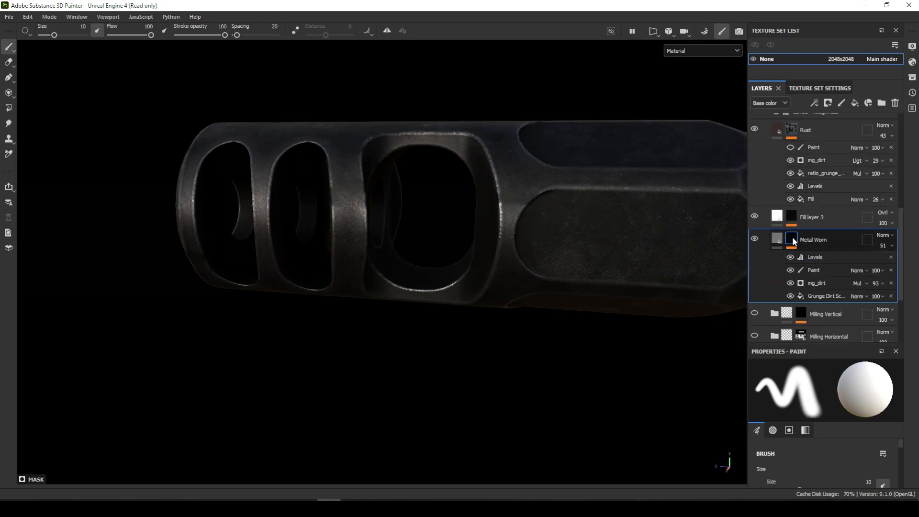
scroll(793, 239, "up", 5)
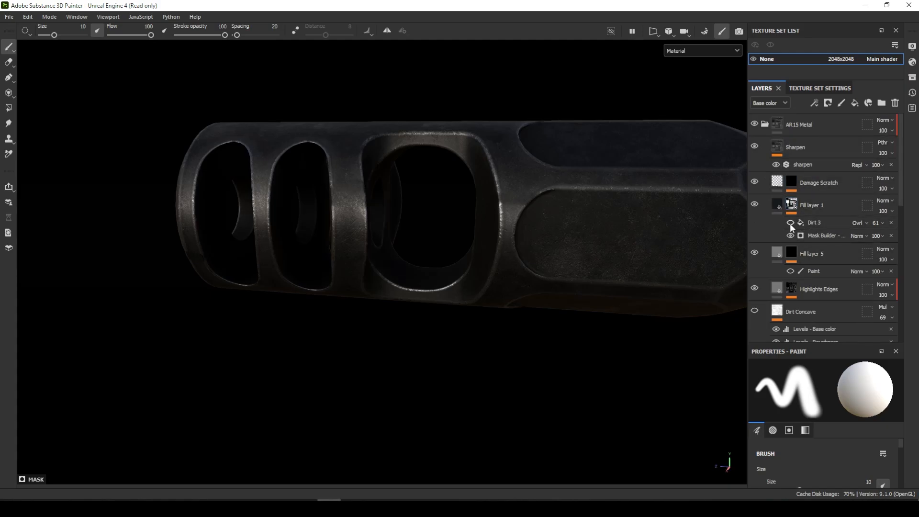
Check the worn edges around the ports and hide the Paint effect on the Highlights Edges mask
mouse_move(520, 226)
left_mouse_down("alt")
mouse_move(547, 298)
mouse_move(490, 294)
mouse_move(529, 223)
mouse_move(520, 224)
left_mouse_up("alt")
scroll(819, 255, "down", 11)
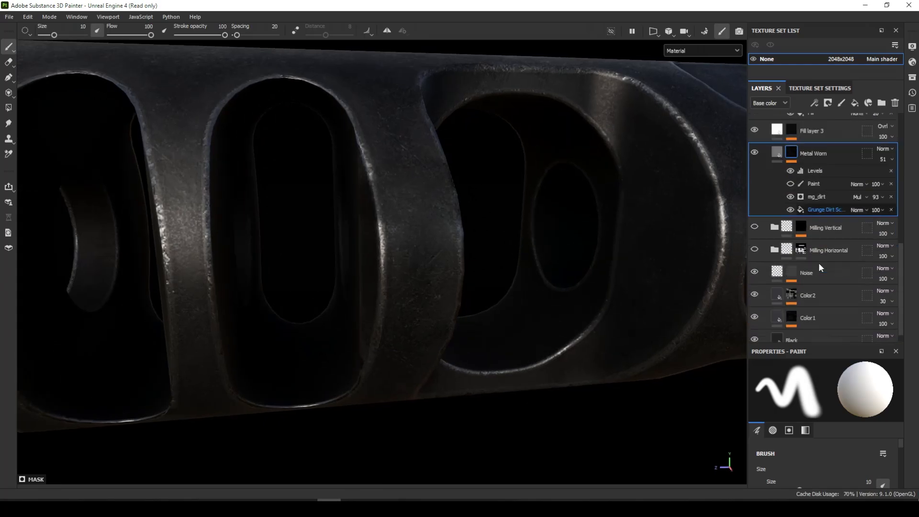
scroll(786, 262, "up", 5)
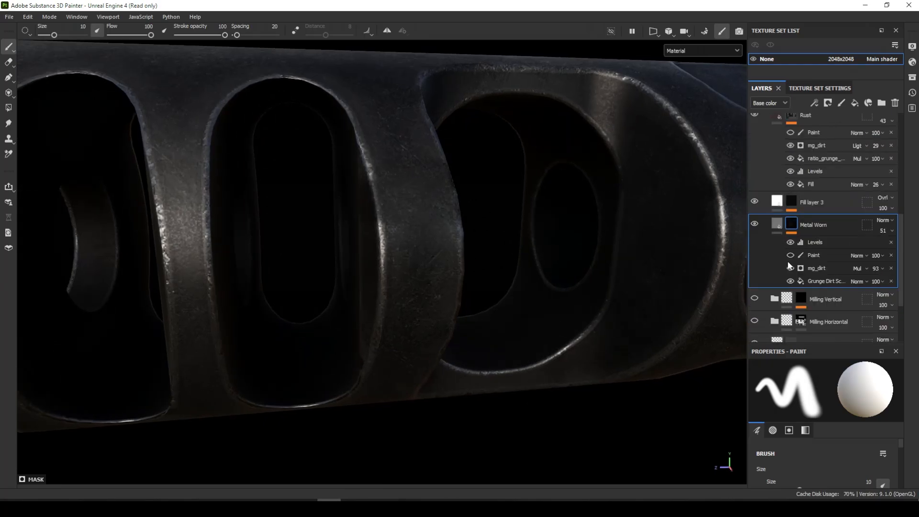
scroll(793, 254, "up", 6)
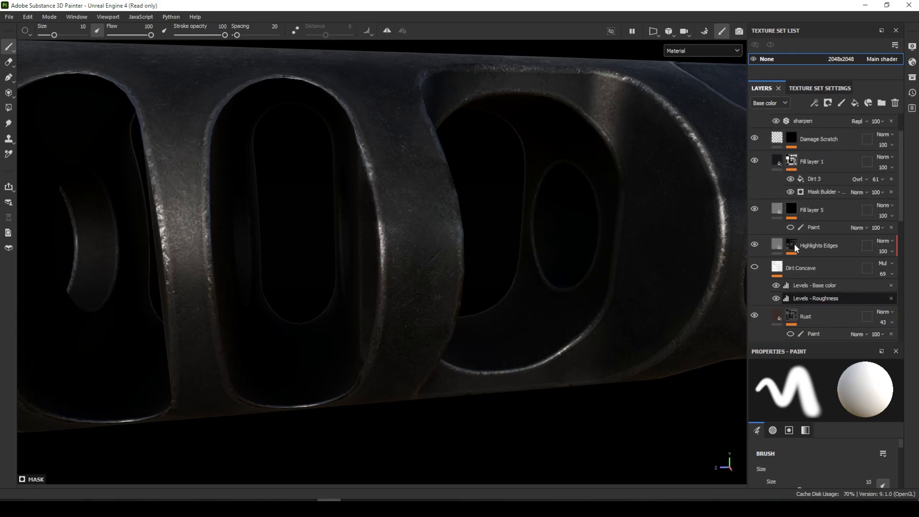
left_click(791, 263)
scroll(628, 295, "down", 4)
left_click_drag(618, 287, 426, 242, "alt")
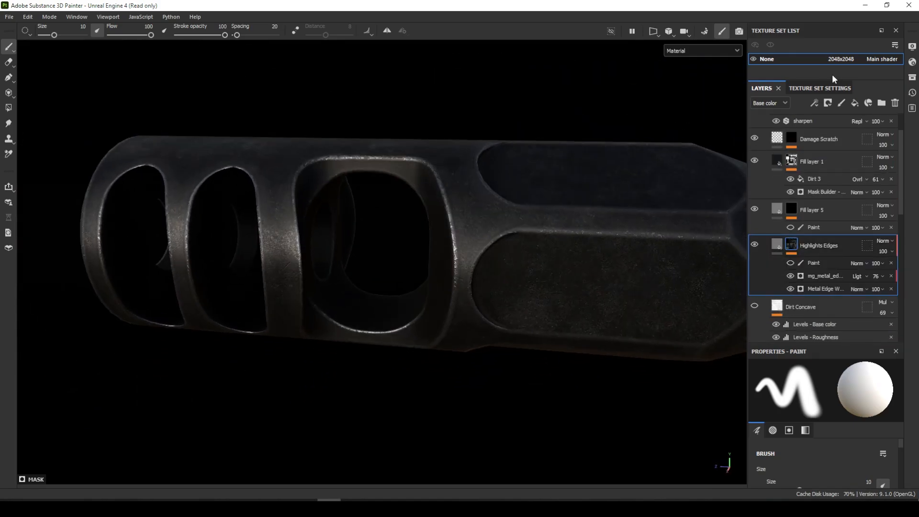
Set the texture set resolution to 4096x4096 and collapse the AR15 Metal group
left_click(844, 119)
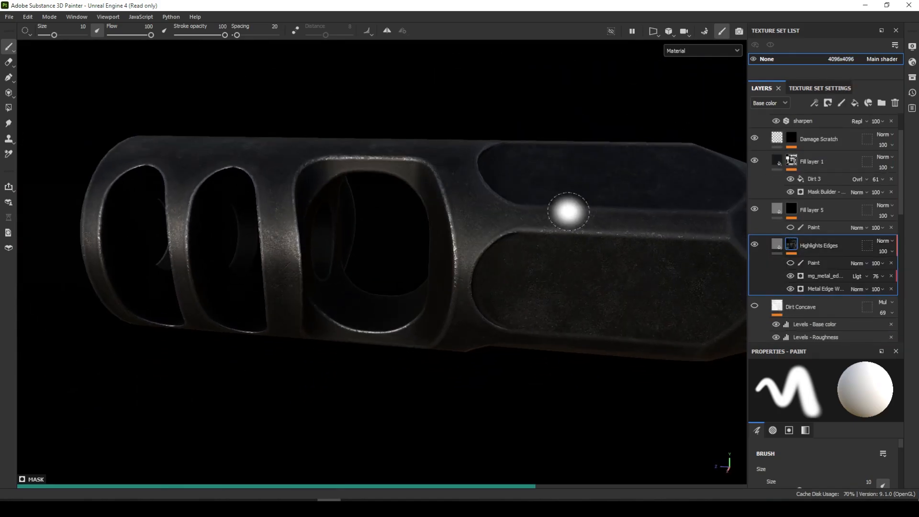
left_click_drag(626, 185, 364, 325, "alt")
scroll(820, 192, "up", 2)
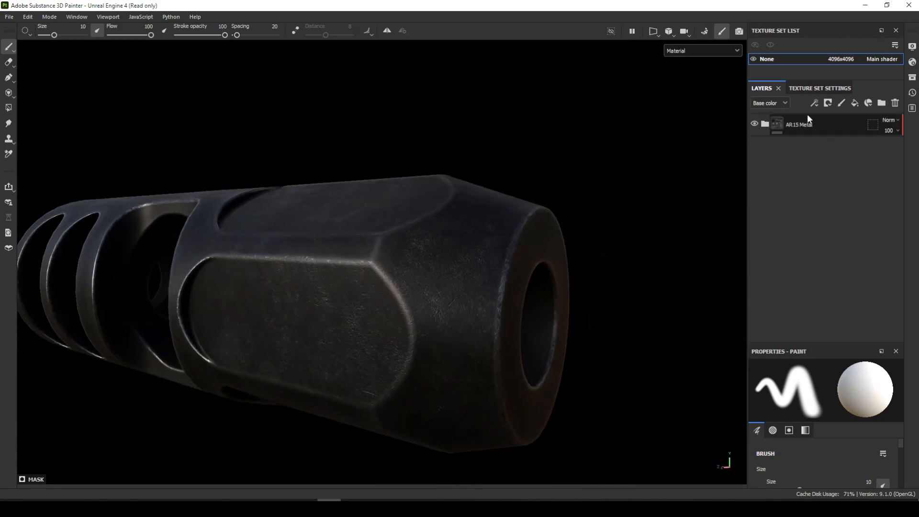
Find the Gun Metal 05 smart material with the search term gun, add it and place it above AR15 Metal
left_click(868, 103)
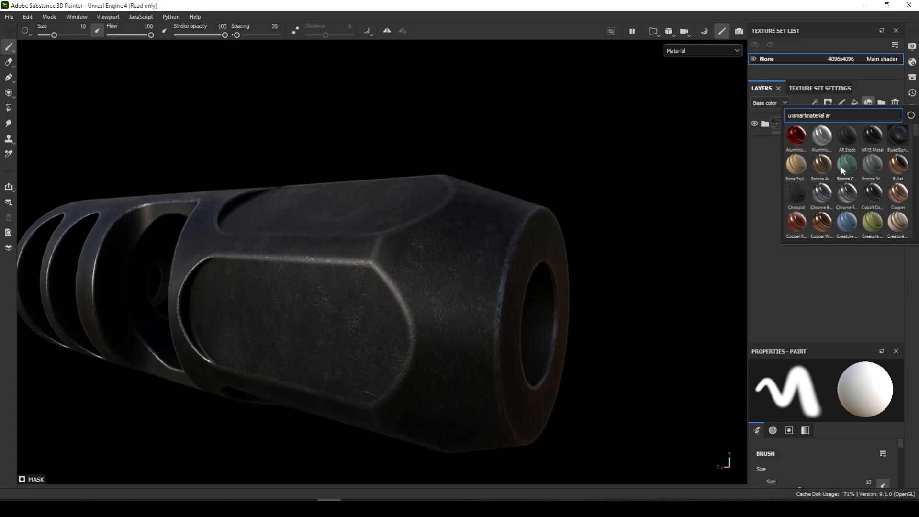
type("gun")
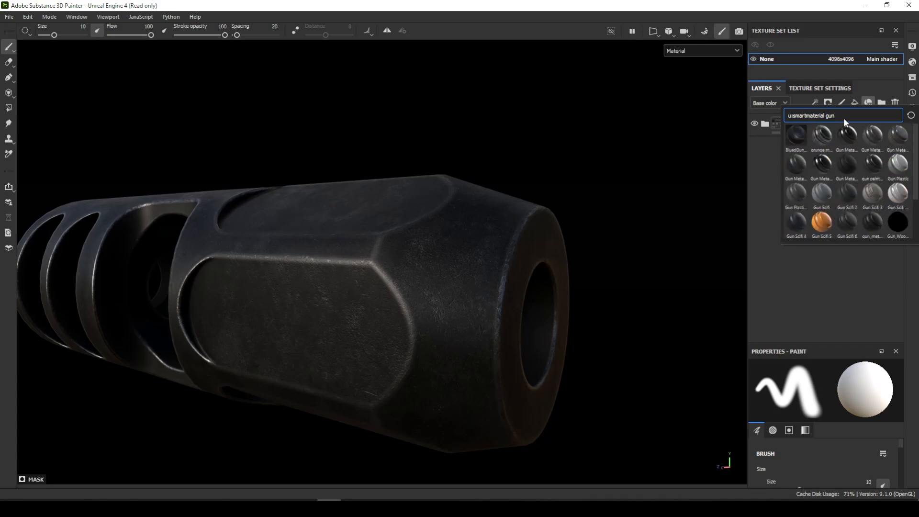
left_click(794, 166)
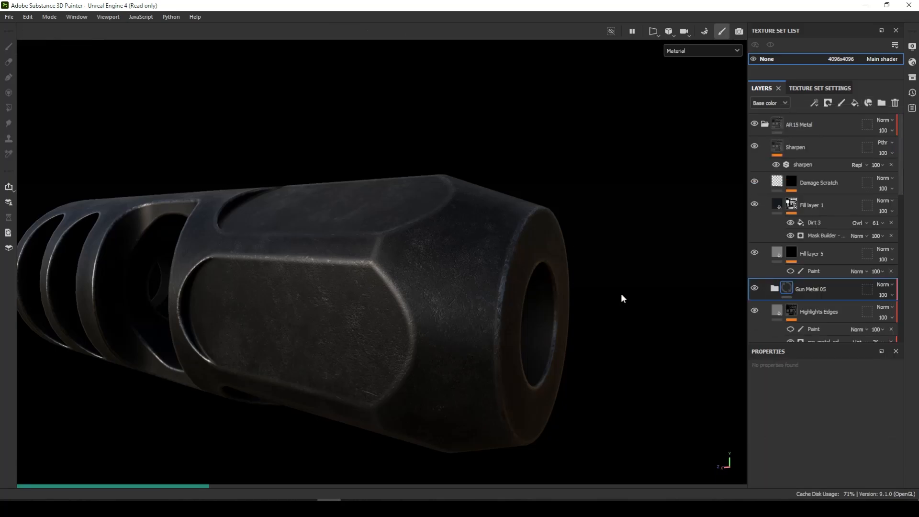
scroll(881, 274, "down", 4)
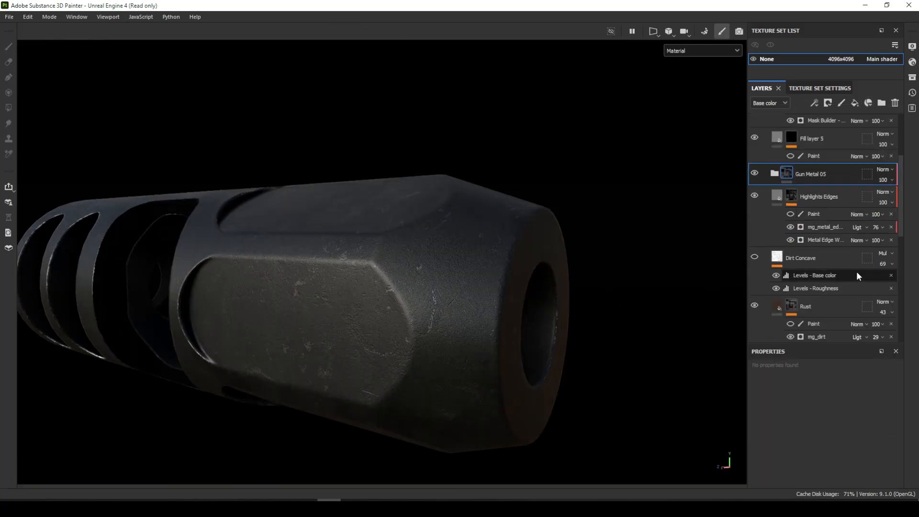
scroll(855, 273, "up", 4)
left_click_drag(813, 290, 807, 122)
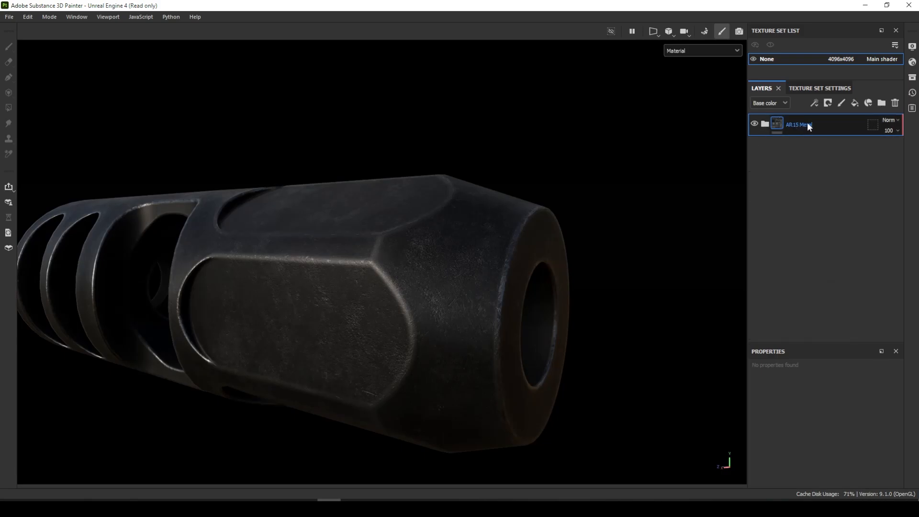
Replace the panorama environment map with another one in the display settings
left_click_drag(556, 290, 445, 299, "alt")
left_click(912, 47)
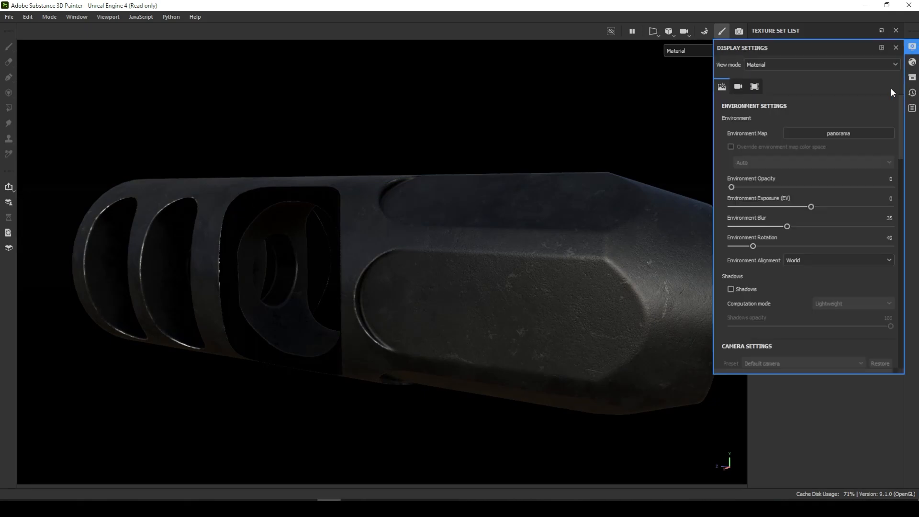
left_click(839, 133)
left_click(852, 214)
left_click_drag(660, 270, 610, 258, "alt")
Activate post effects and use Sensitometric as the camera's tone mapping function
scroll(805, 261, "down", 6)
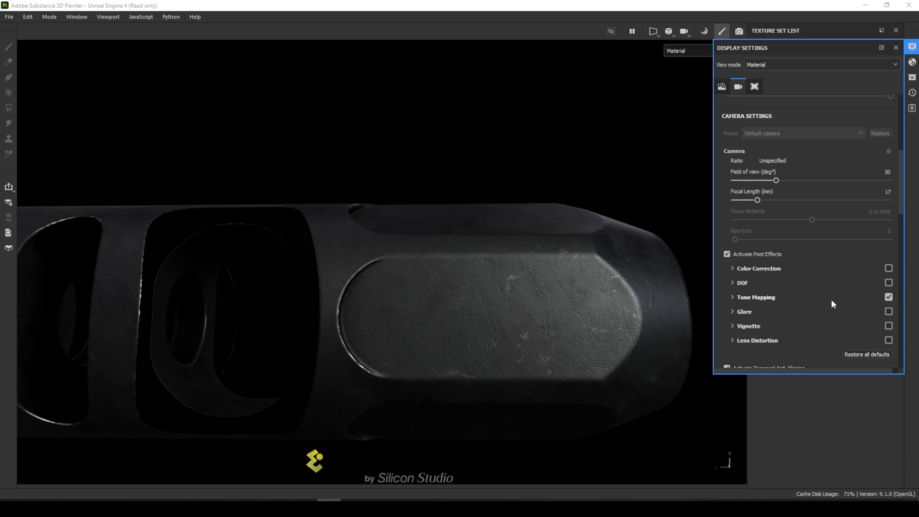
left_click(832, 299)
scroll(836, 303, "down", 3)
left_click(843, 263)
left_click(841, 304)
left_click(834, 263)
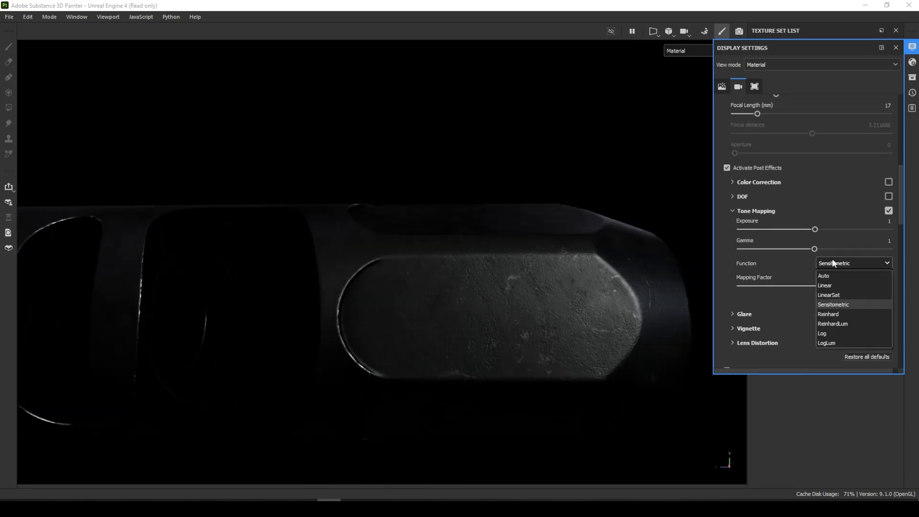
left_click(834, 305)
Activate temporal anti-aliasing and apply the sRGBf color profile with the Linear tone mapping function
scroll(818, 333, "down", 5)
left_click(727, 279)
scroll(789, 228, "down", 5)
left_click(727, 187)
left_click(791, 205)
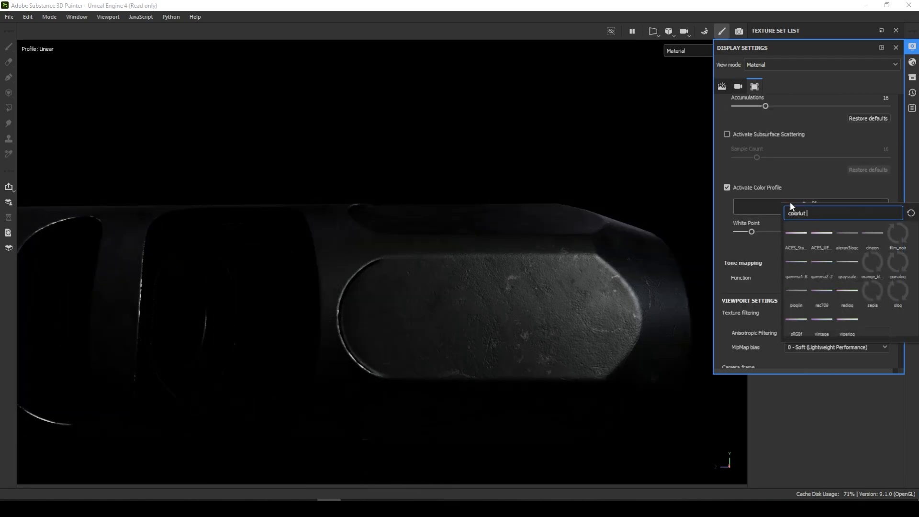
left_click(796, 327)
left_click(843, 274)
left_click(840, 288)
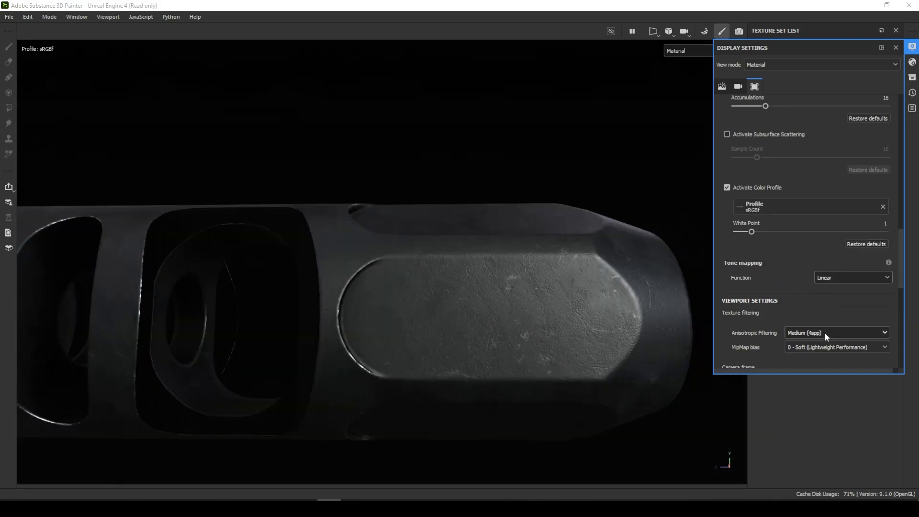
Change the viewport's anisotropic filtering and MipMap bias
left_click(823, 333)
left_click(809, 363)
left_click(810, 380)
Set the main shader's specular quality to Very high (128 spp)
left_click(913, 62)
left_click(821, 168)
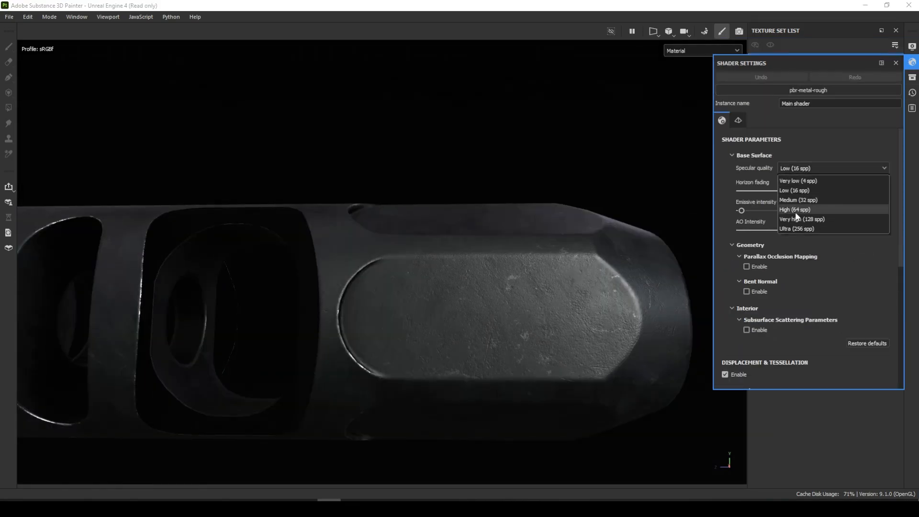
left_click(797, 218)
left_click(913, 63)
Hide the Gun Metal 05 group and review the AR15 Metal finish on the ports and flats
left_click_drag(494, 256, 401, 354, "alt")
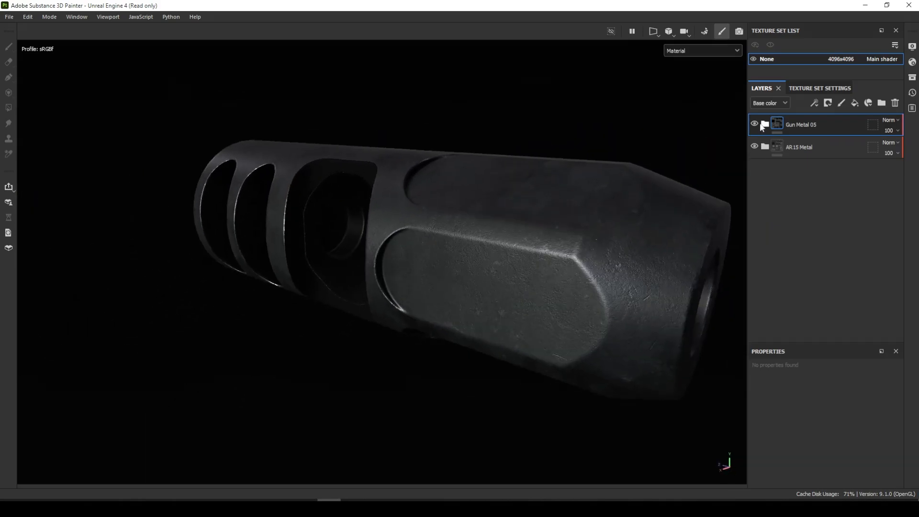
left_click(755, 124)
left_click_drag(599, 292, 579, 239, "alt")
middle_click_drag(579, 239, 376, 252, "alt")
left_click_drag(375, 251, 498, 311, "alt")
left_click(912, 63)
left_click(913, 63)
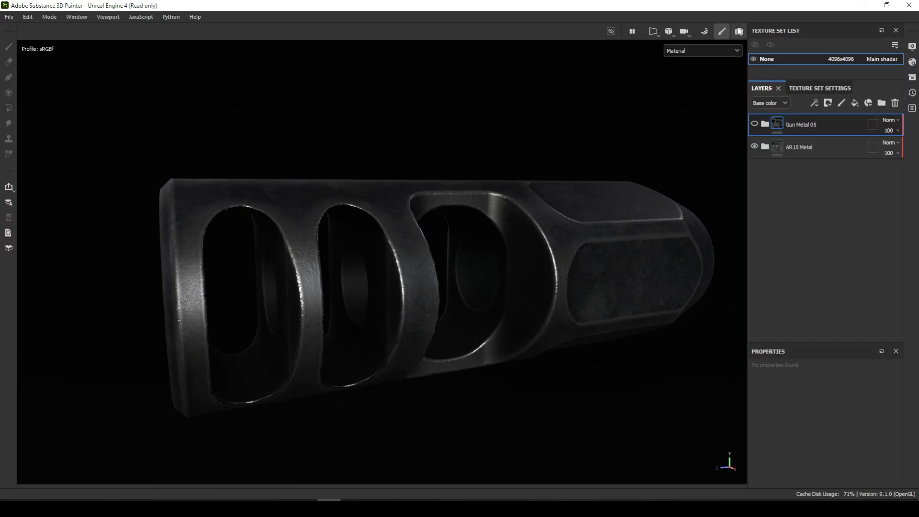
Start an Iray rendering of the muzzle brake and bring up the display settings
left_click(740, 31)
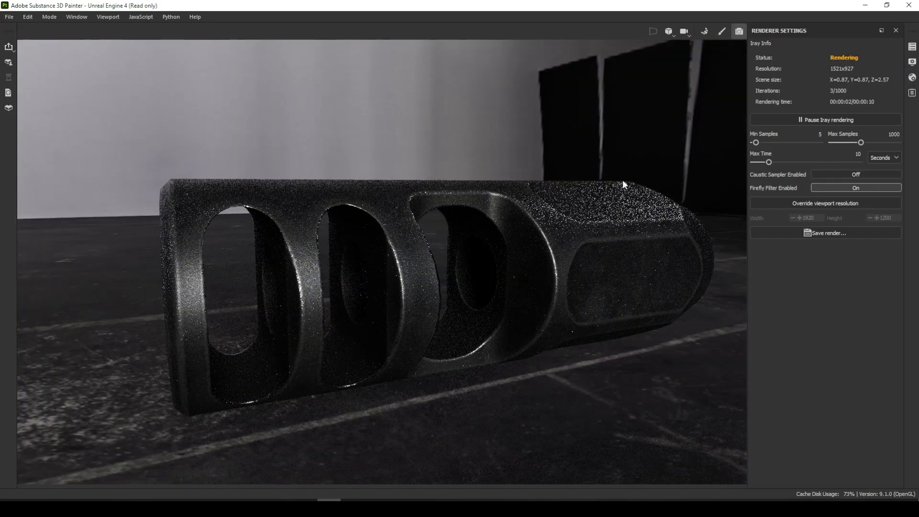
left_click(913, 62)
scroll(783, 294, "down", 2)
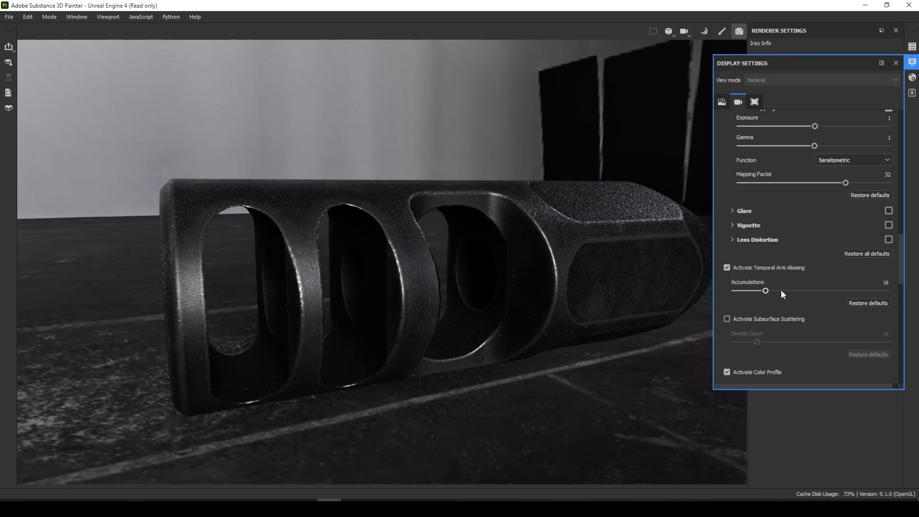
left_click(913, 78)
scroll(777, 301, "down", 2)
left_click(912, 61)
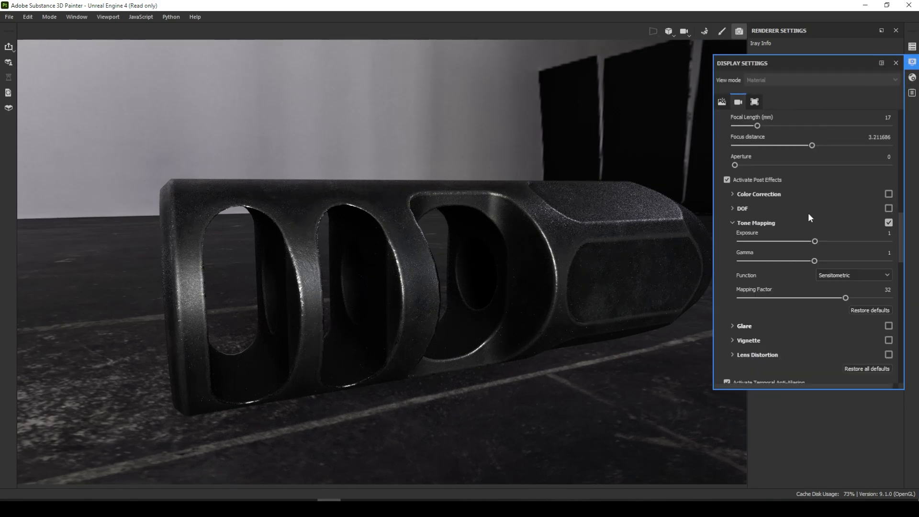
Enable the dome's clear color and set it to a very dark gray
scroll(809, 213, "up", 5)
left_click(732, 251)
left_click(787, 252)
left_click_drag(671, 353, 651, 364)
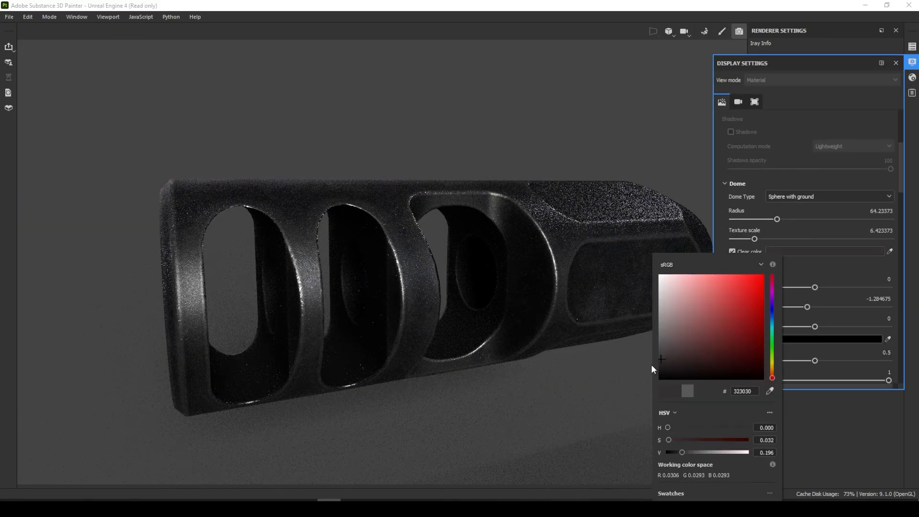
Examine the Iray render of the muzzle brake from both sides and under rotated environment lighting
left_click_drag(551, 263, 400, 310, "alt")
middle_click_drag(400, 310, 549, 264, "alt")
right_click_drag(549, 264, 548, 239, "alt")
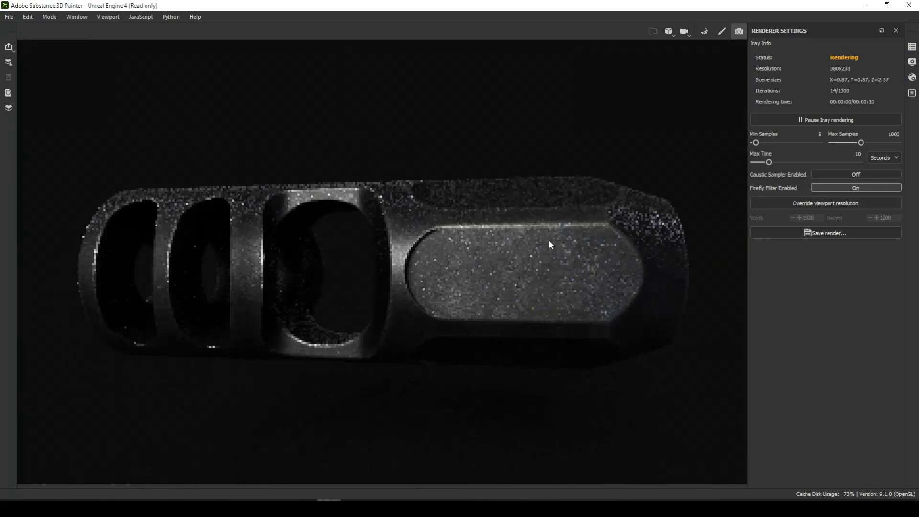
mouse_move(438, 341)
left_mouse_down("alt")
mouse_move(510, 355)
mouse_move(529, 292)
mouse_move(541, 307)
mouse_move(495, 318)
mouse_move(530, 281)
mouse_move(546, 380)
mouse_move(581, 311)
mouse_move(537, 304)
left_mouse_up("alt")
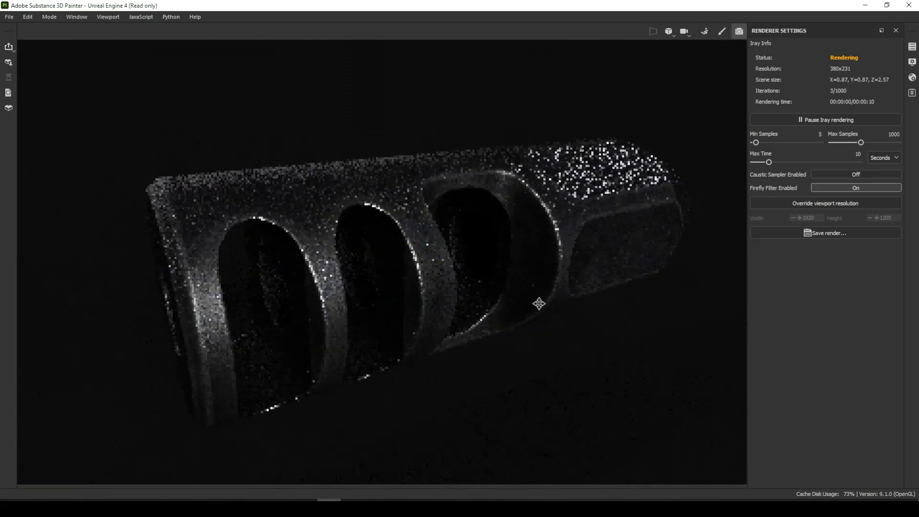
right_click_drag(481, 262, 548, 265, "shift")
Return to painting mode with the side panels hidden and rotate the environment light until the port edges are lit
left_click(721, 32)
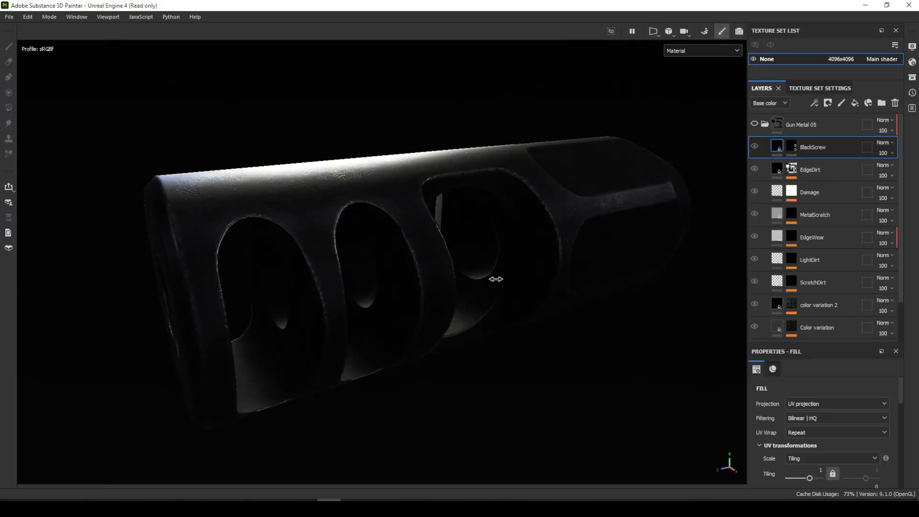
key("Tab")
mouse_move(469, 281)
right_mouse_down("shift")
mouse_move(573, 316)
mouse_move(554, 314)
mouse_move(560, 349)
right_mouse_up("shift")
left_click_drag(560, 349, 439, 351, "alt")
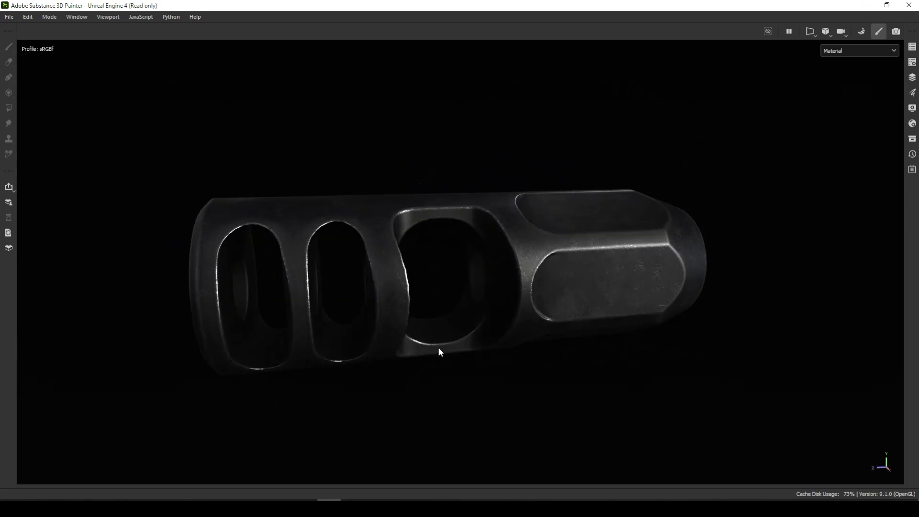
mouse_move(439, 351)
right_mouse_down("shift")
mouse_move(421, 350)
mouse_move(433, 352)
right_mouse_up("shift")
Examine the textured muzzle brake from several angles and distances, checking the ports, flats and edge wear
middle_click_drag(433, 352, 472, 367, "alt")
right_click_drag(472, 367, 477, 316, "alt")
mouse_move(477, 316)
left_mouse_down("alt")
mouse_move(491, 390)
mouse_move(480, 228)
mouse_move(481, 298)
left_mouse_up("alt")
right_click_drag(481, 298, 493, 357, "alt")
left_click_drag(495, 261, 494, 287, "alt")
left_click_drag(663, 350, 610, 299, "alt")
right_click_drag(609, 299, 570, 268, "alt")
left_click_drag(570, 268, 544, 297, "alt")
middle_click_drag(544, 298, 532, 301, "alt")
left_click_drag(532, 301, 581, 366, "alt")
left_click(913, 47)
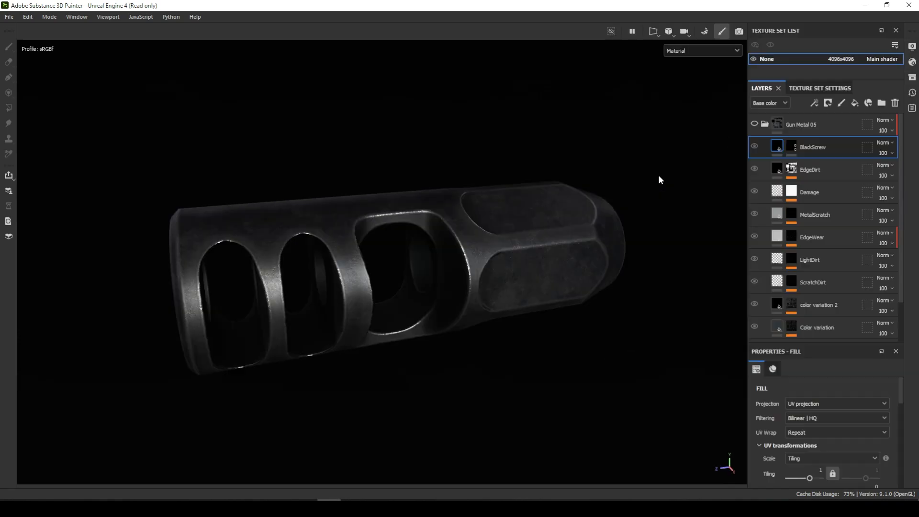